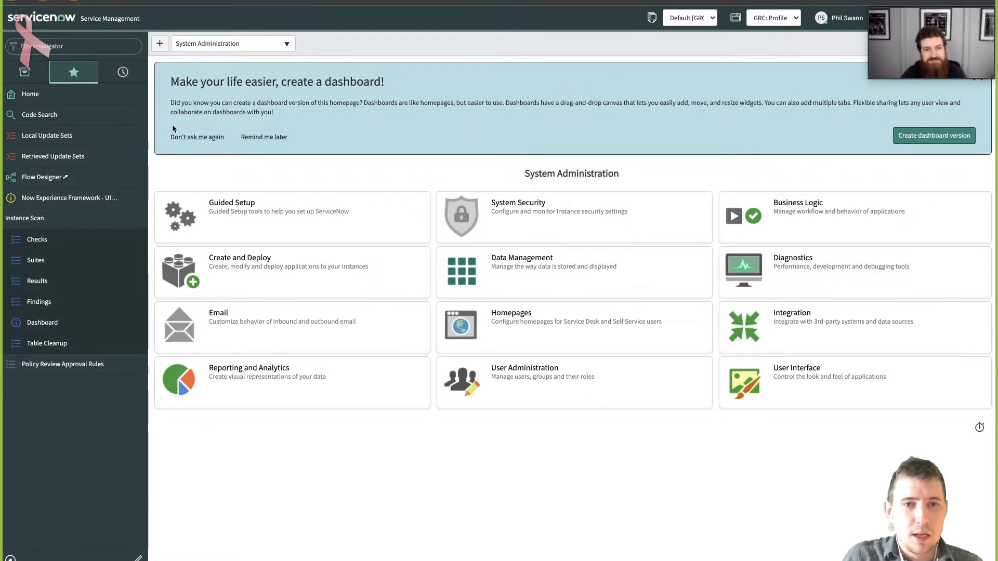
# - Open UI Builder from the ServiceNow favourites and open the PGD1 experience for editing
pyautogui.click(282, 99)
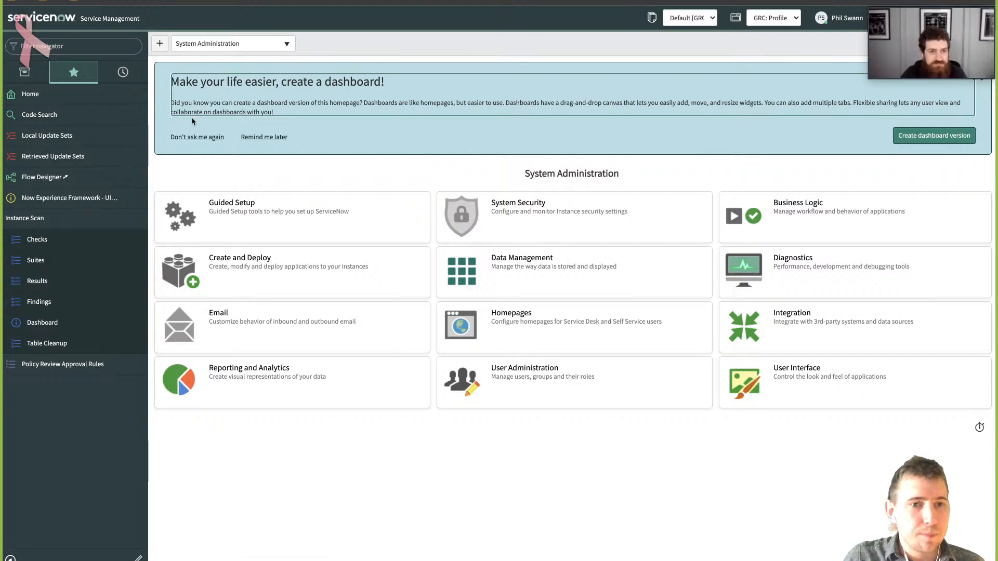
pyautogui.click(68, 202)
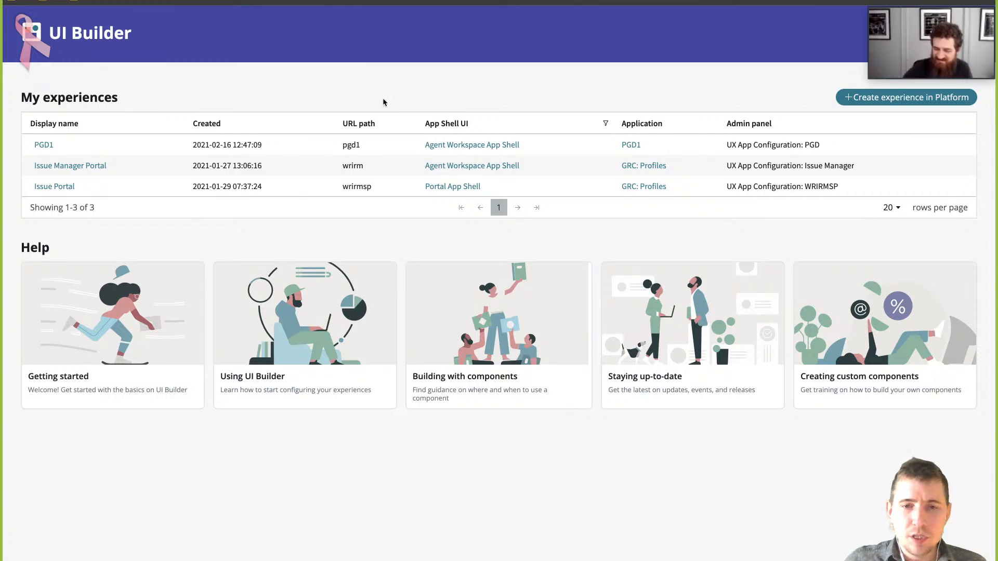
pyautogui.click(360, 160)
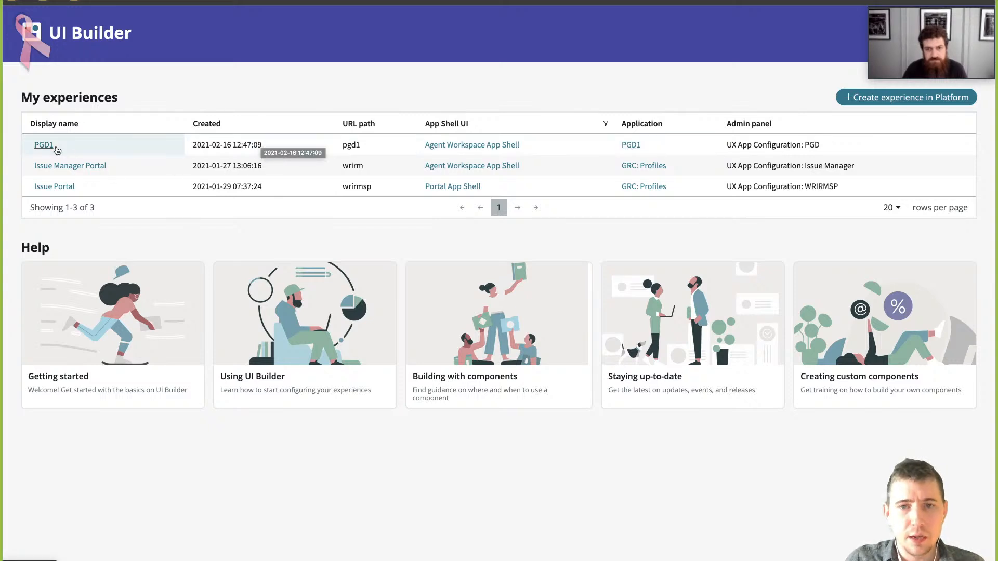
pyautogui.click(546, 2)
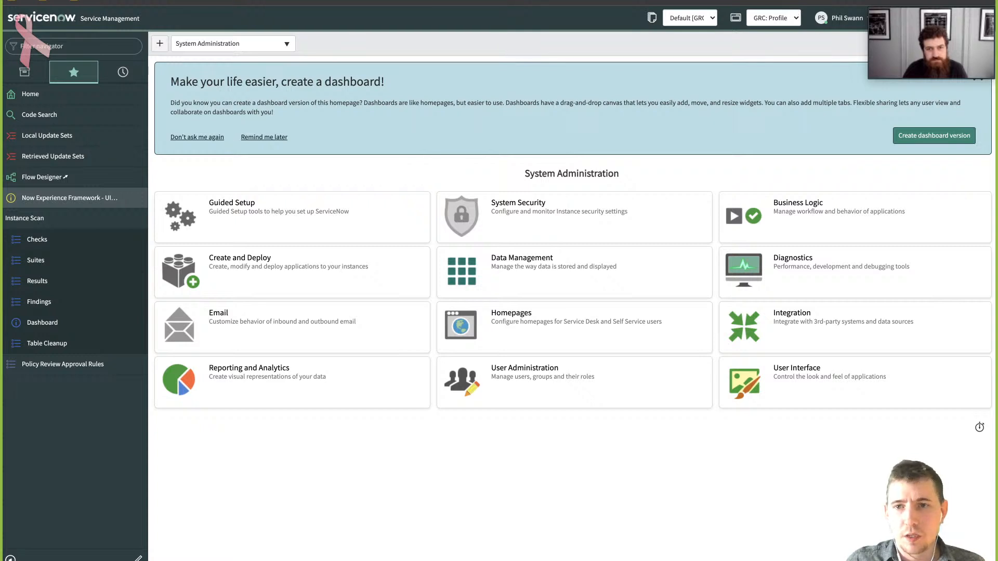
pyautogui.click(458, 2)
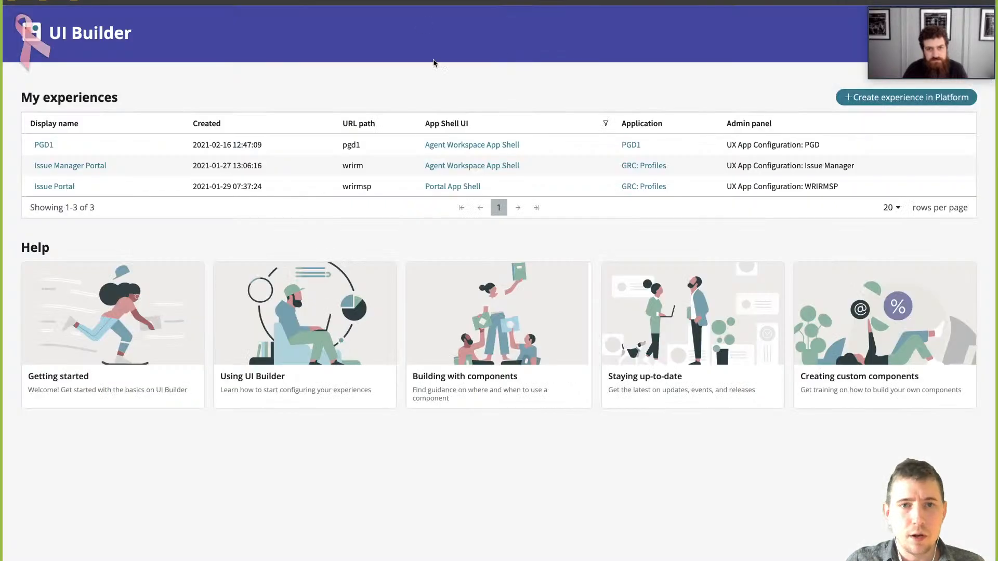
pyautogui.click(42, 144)
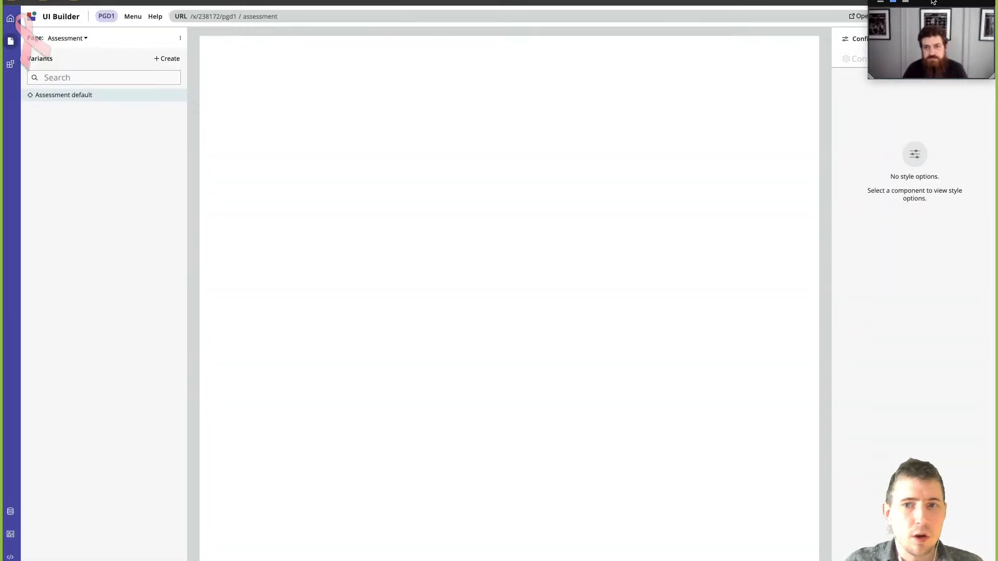
# - Switch the UI Builder application scope to PGD1 and apply it
pyautogui.moveTo(933, 2); pyautogui.dragTo(928, 50)
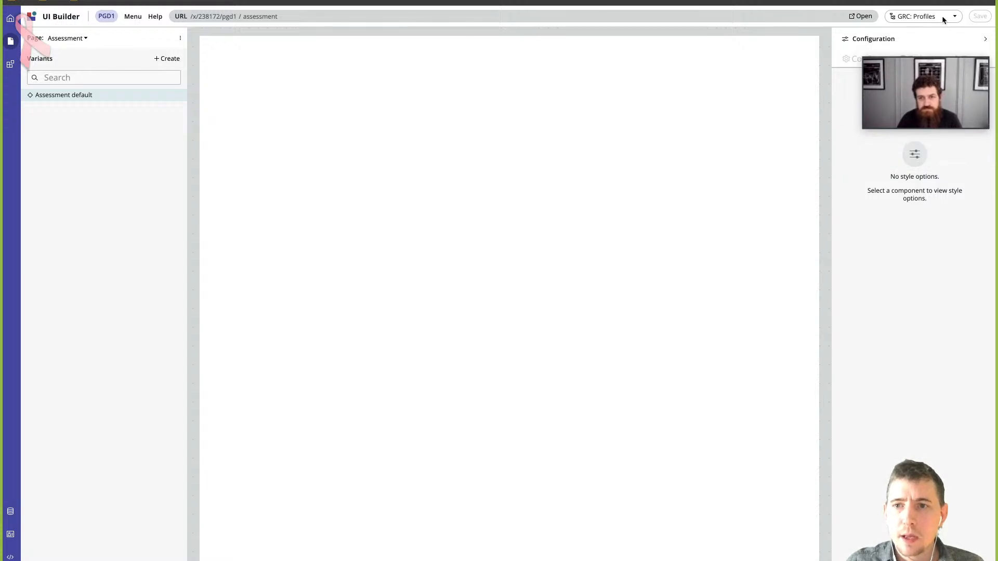
pyautogui.click(948, 18)
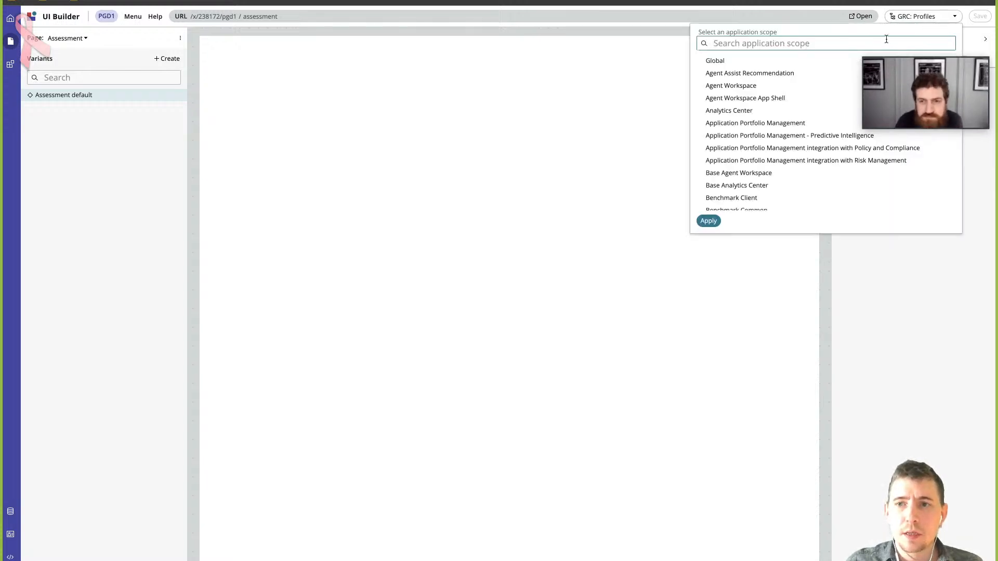
pyautogui.scroll(-5, 785, 113)
pyautogui.scroll(-1, 779, 112)
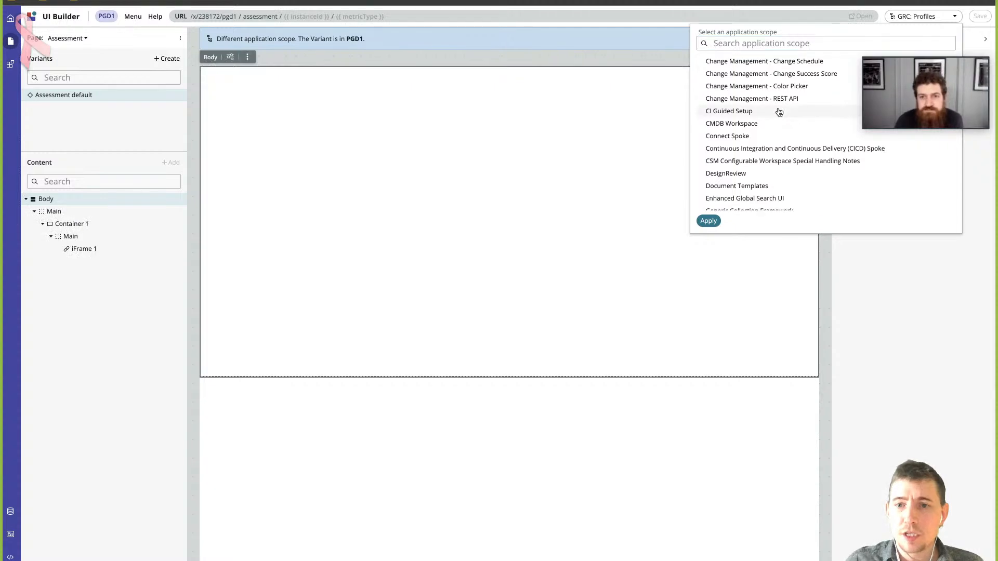
pyautogui.scroll(-4, 779, 112)
pyautogui.scroll(-15, 779, 112)
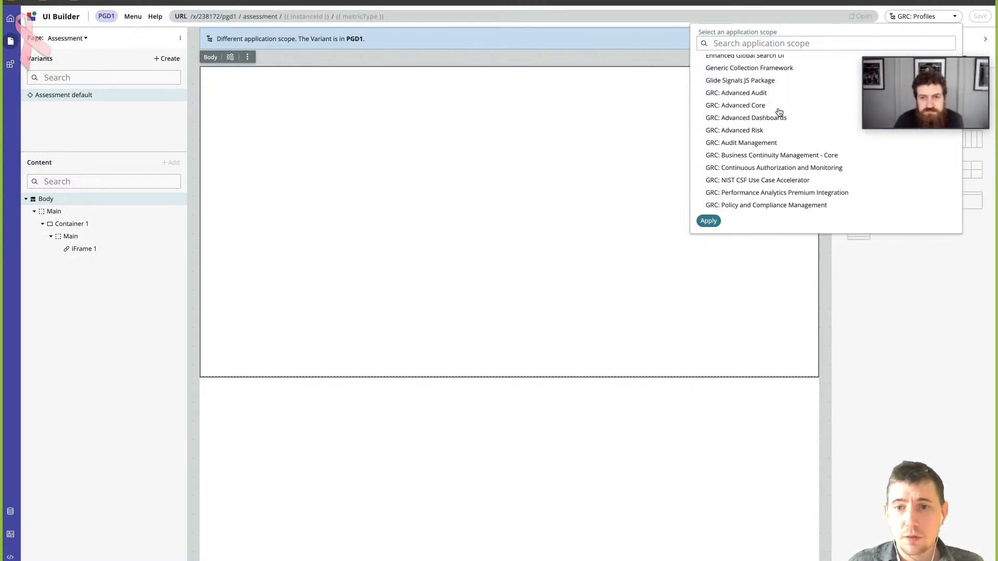
pyautogui.scroll(-4, 760, 139)
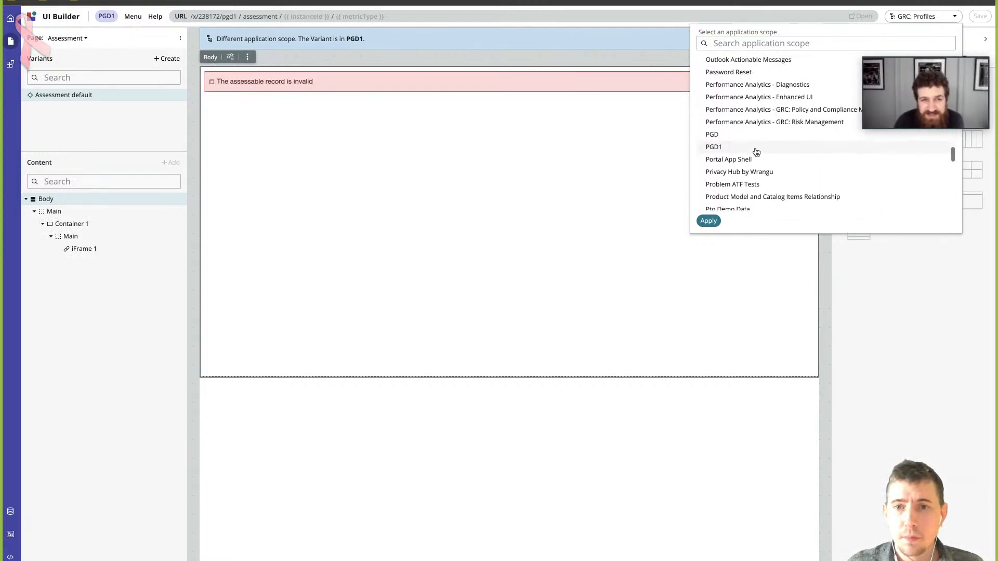
pyautogui.click(748, 144)
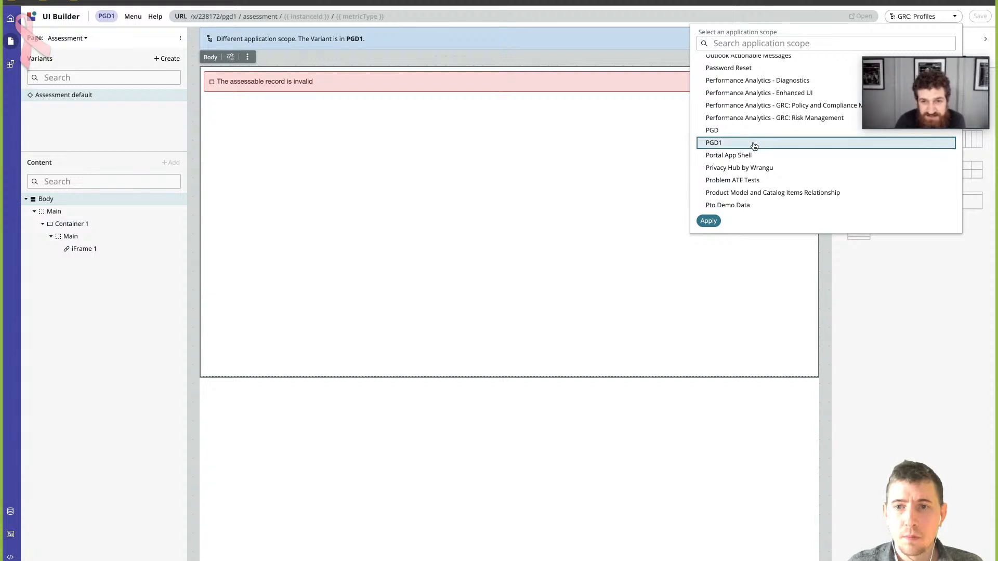
pyautogui.click(708, 221)
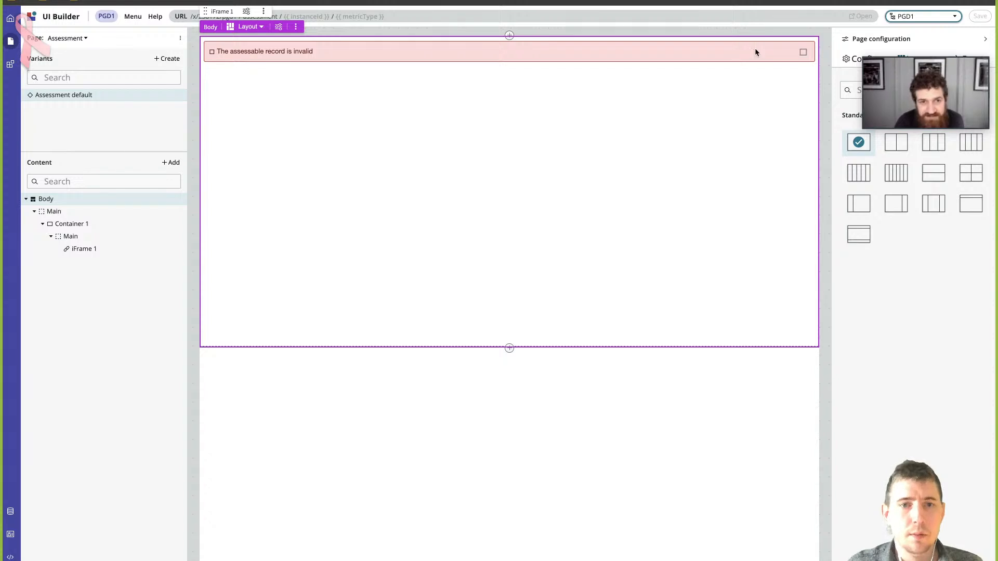
# - Switch the editor from the Assessment page to the Controls page
pyautogui.moveTo(928, 48); pyautogui.dragTo(926, 16)
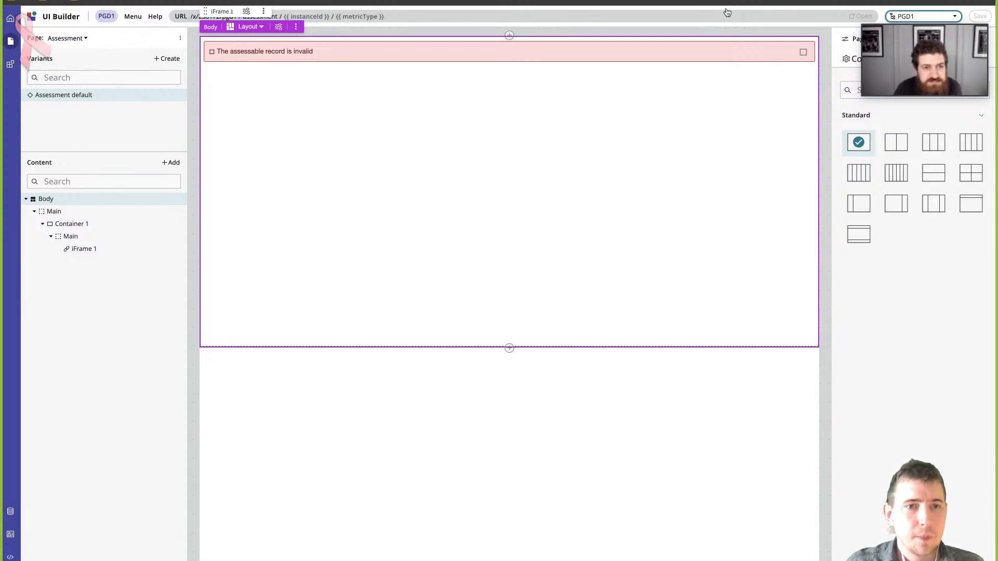
pyautogui.moveTo(934, 19)
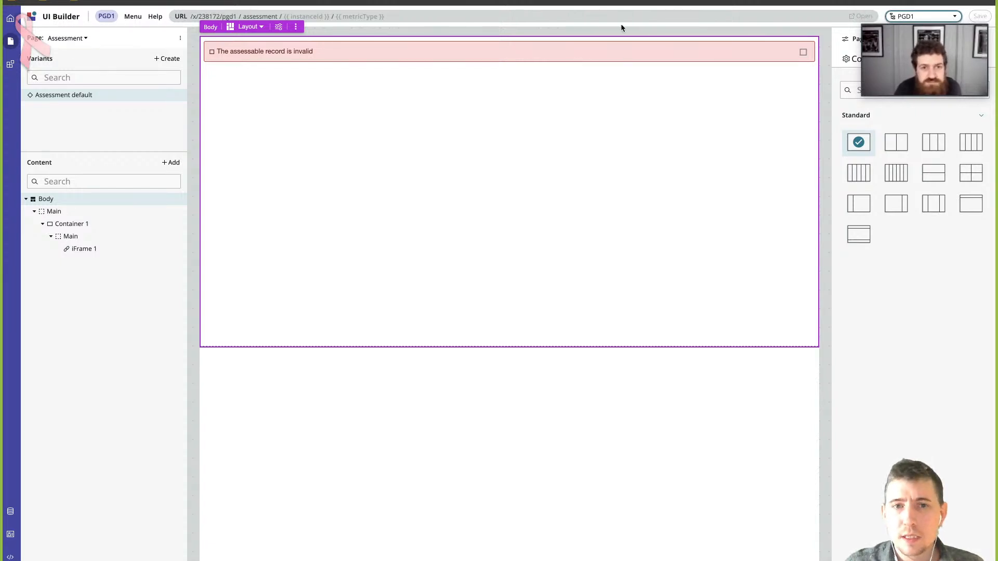
pyautogui.click(85, 40)
pyautogui.click(84, 39)
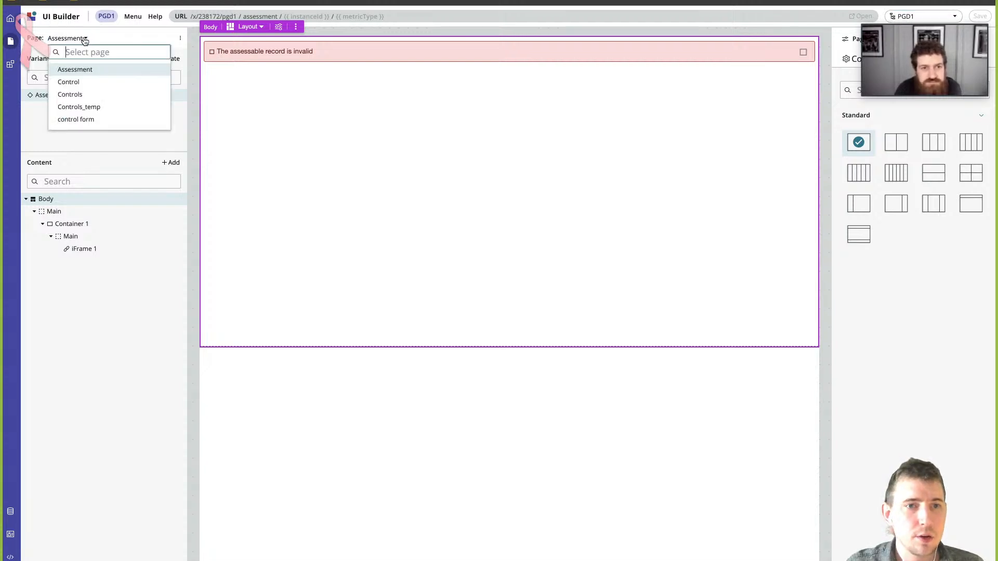
pyautogui.click(83, 95)
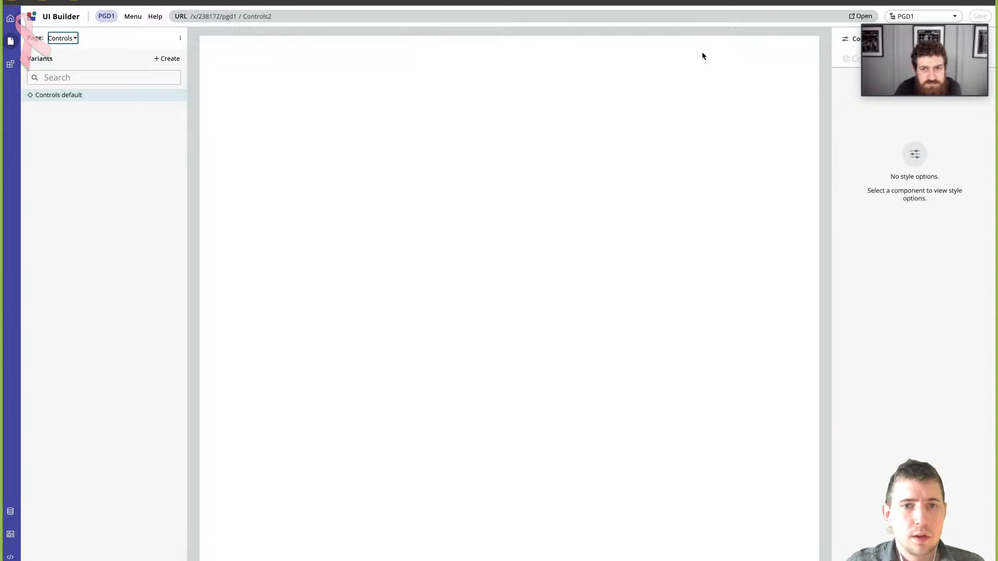
# - Open the live Controls page, then view the first control's record and its first attestation
pyautogui.click(861, 16)
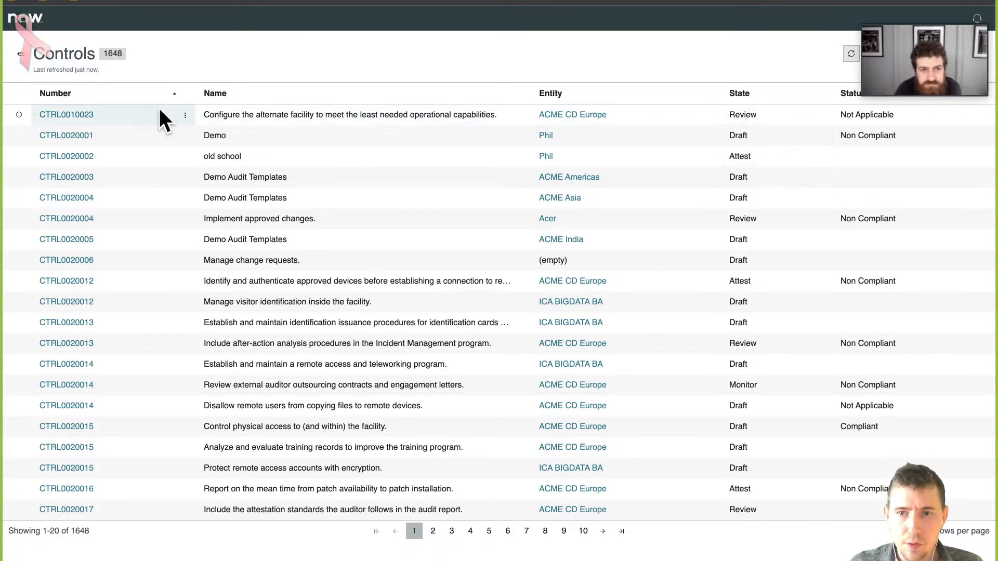
pyautogui.click(83, 115)
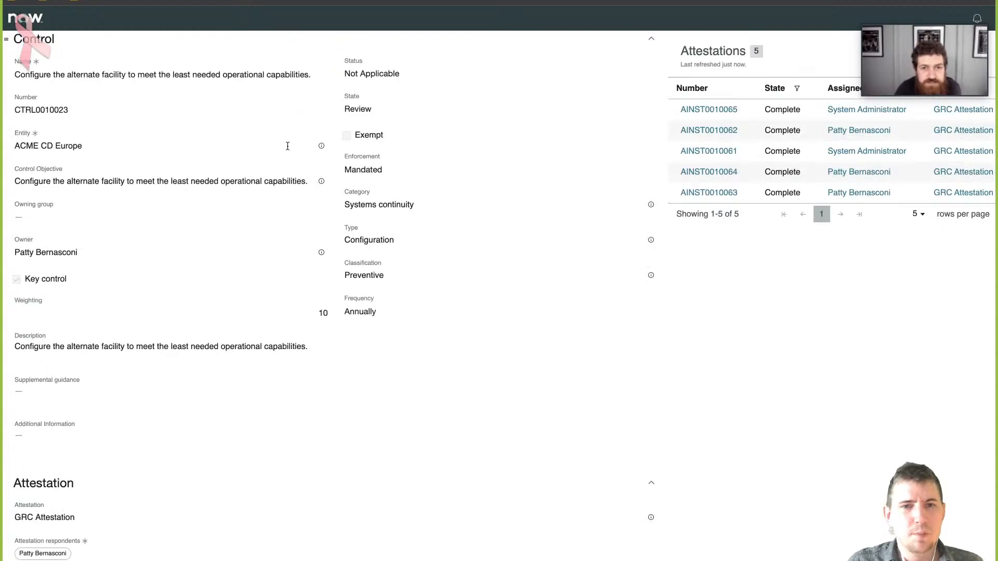
pyautogui.click(710, 110)
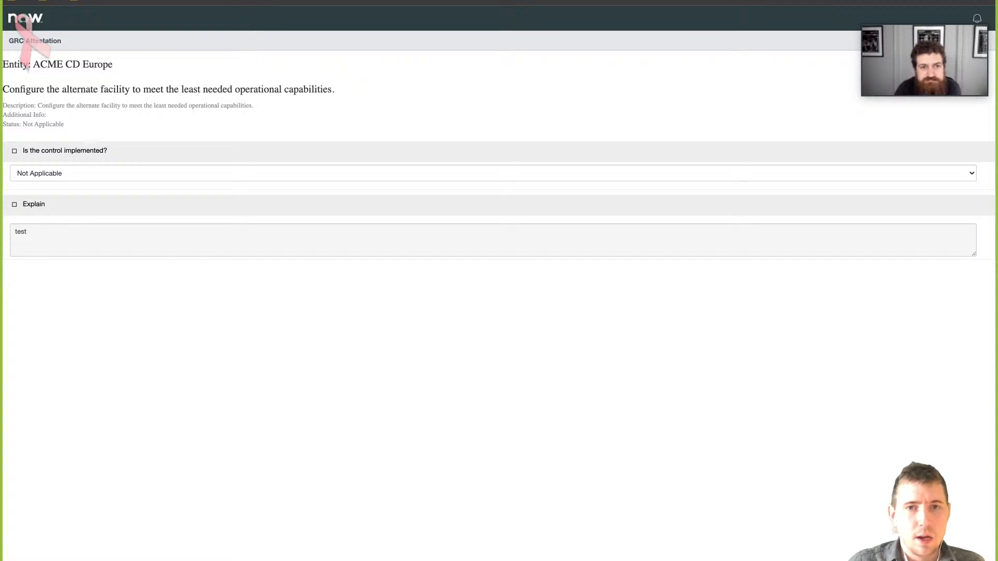
# - Return to the Controls page in UI Builder and look through the experience's list of pages
pyautogui.hotkey('ctrl', 'Tab')
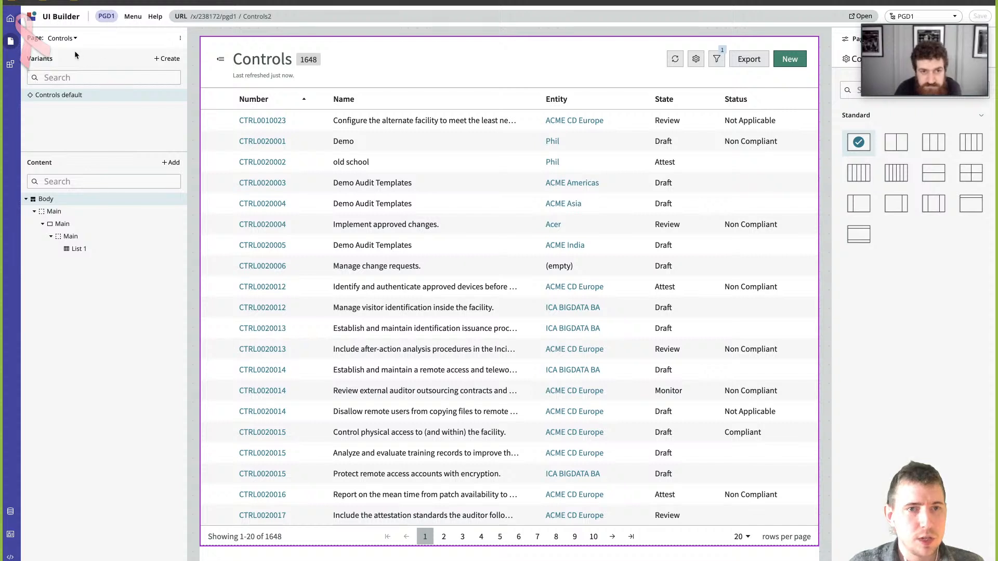
pyautogui.click(76, 41)
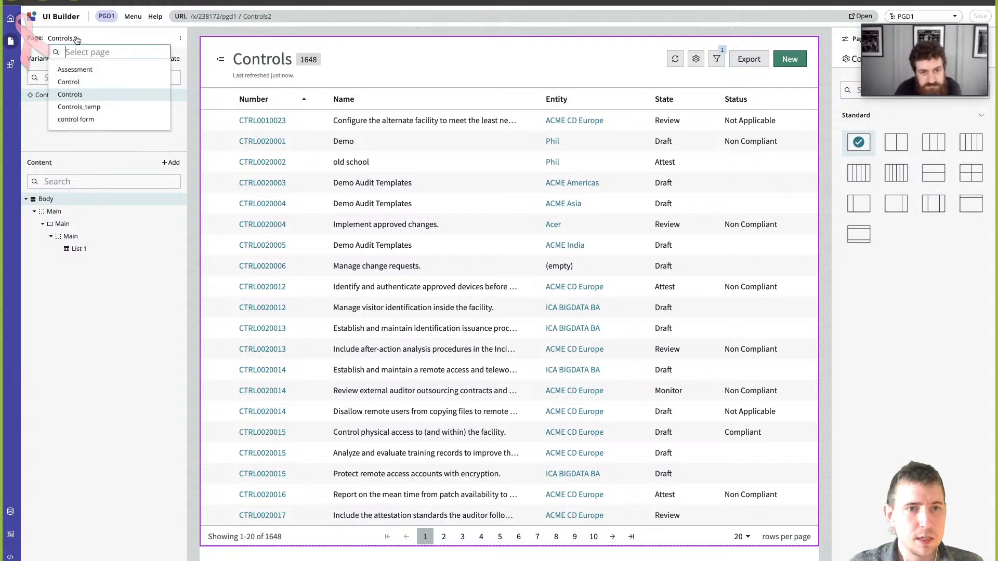
pyautogui.click(218, 28)
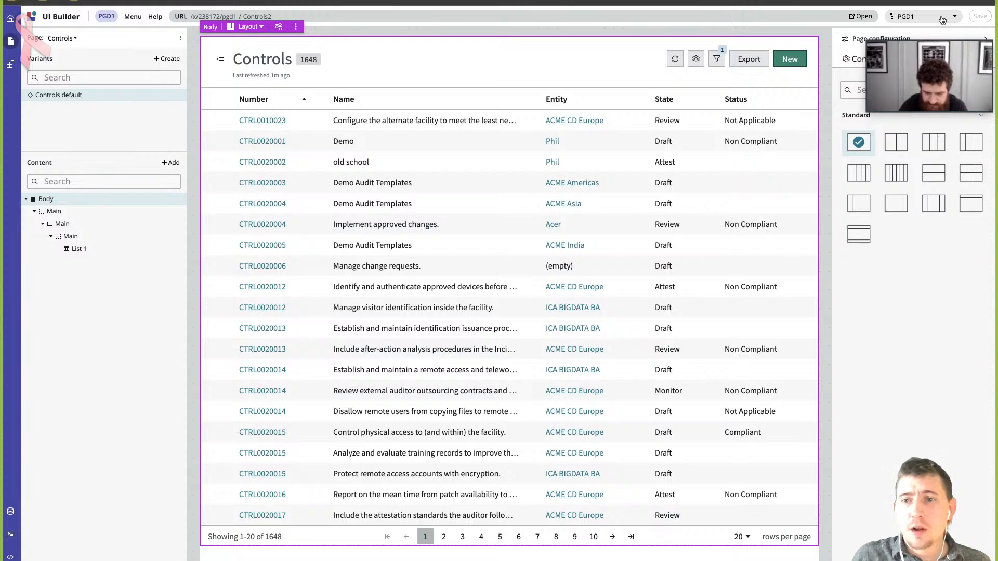
pyautogui.click(942, 20)
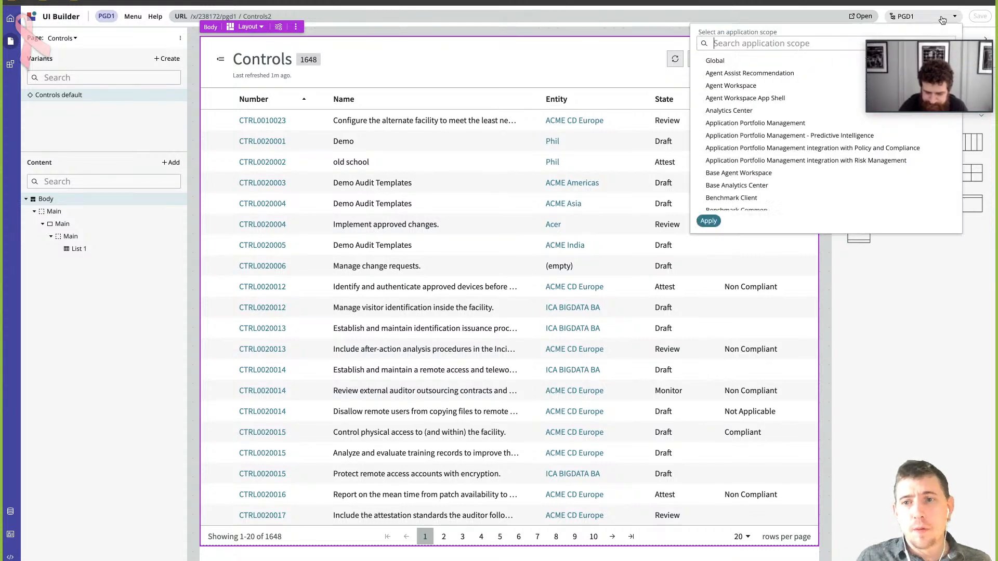
pyautogui.click(942, 20)
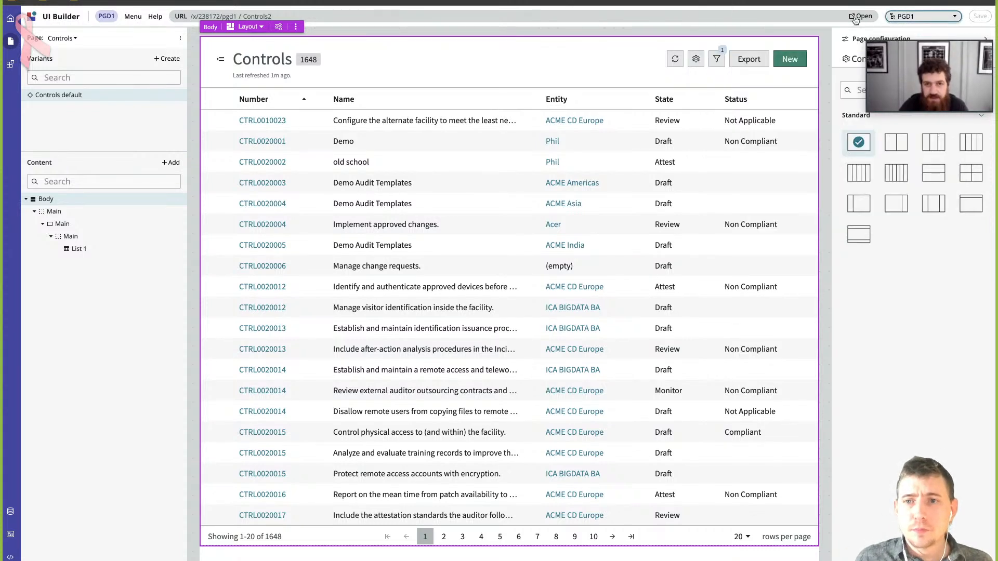
pyautogui.click(75, 40)
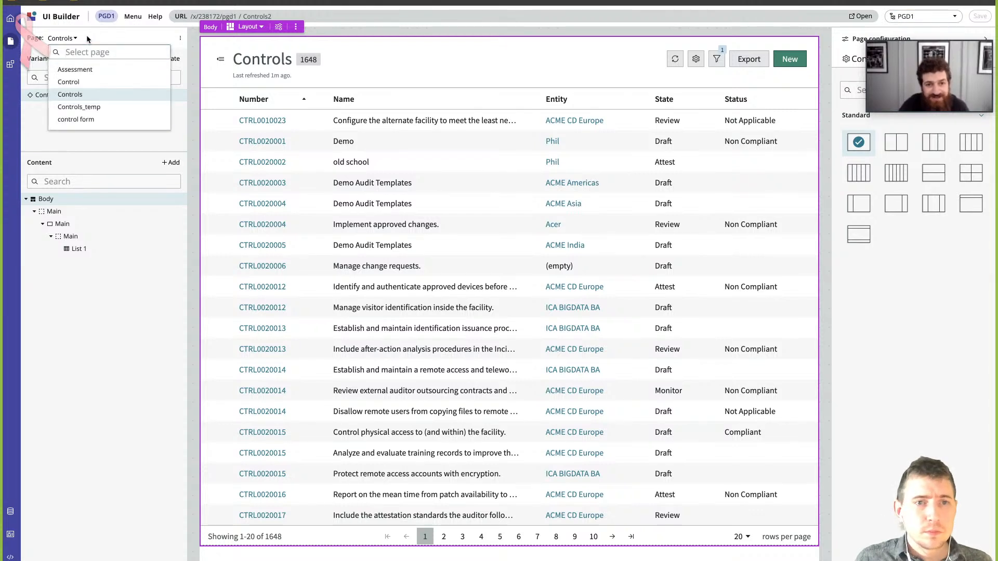
pyautogui.click(75, 40)
# - Start creating a new page in the PGD1 experience and set its name and path to issues
pyautogui.click(180, 39)
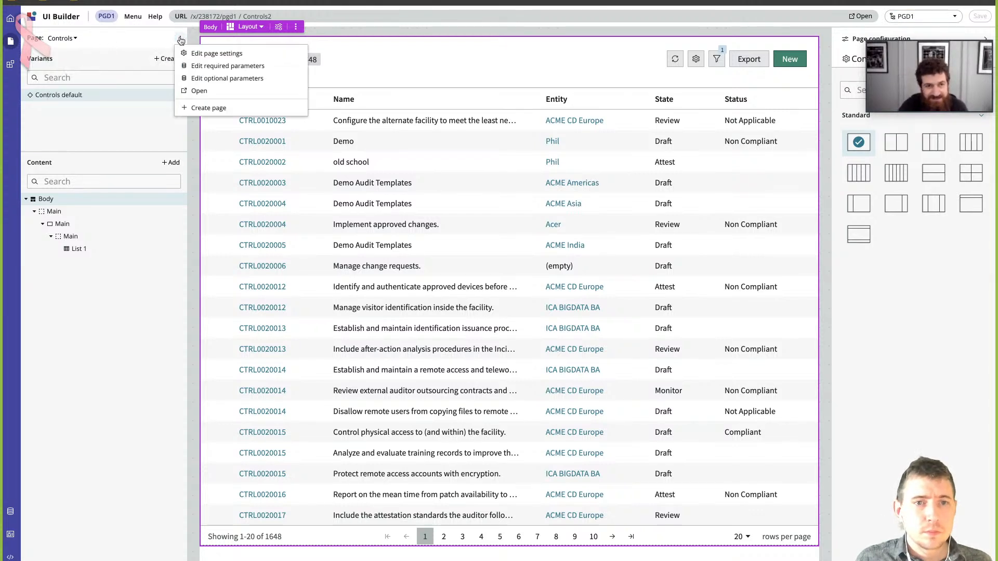
pyautogui.click(208, 108)
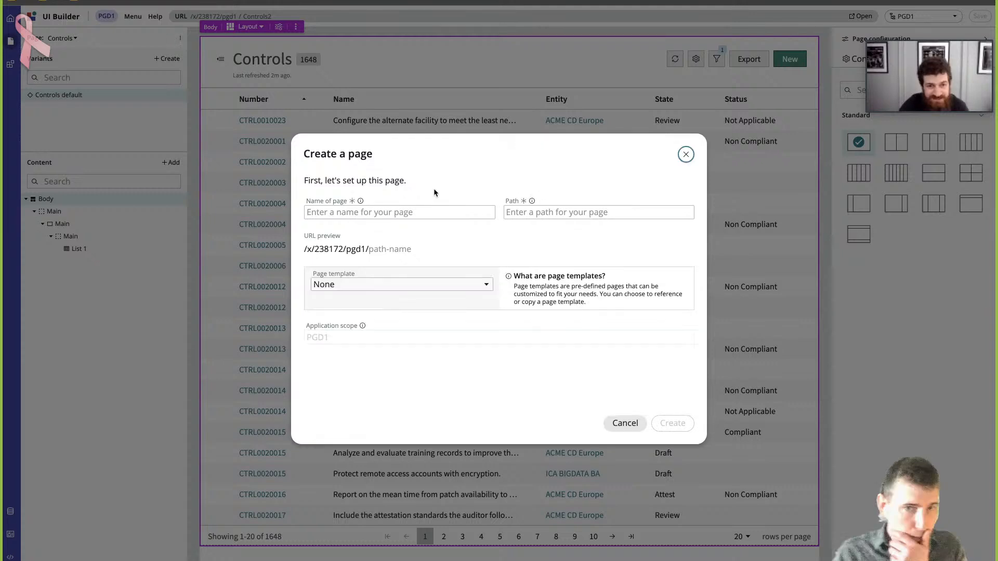
pyautogui.click(407, 207)
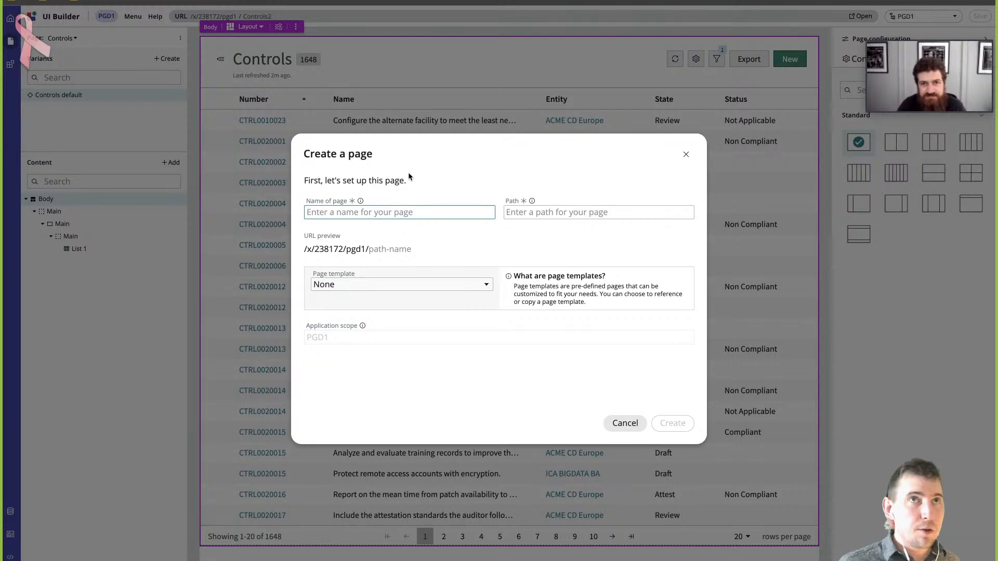
pyautogui.write('i')
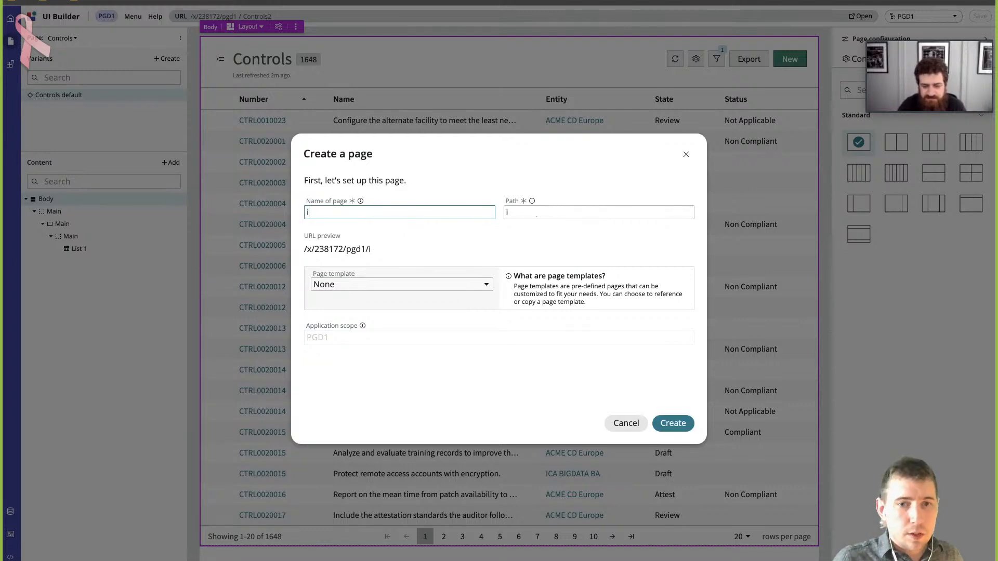
pyautogui.write('ssues')
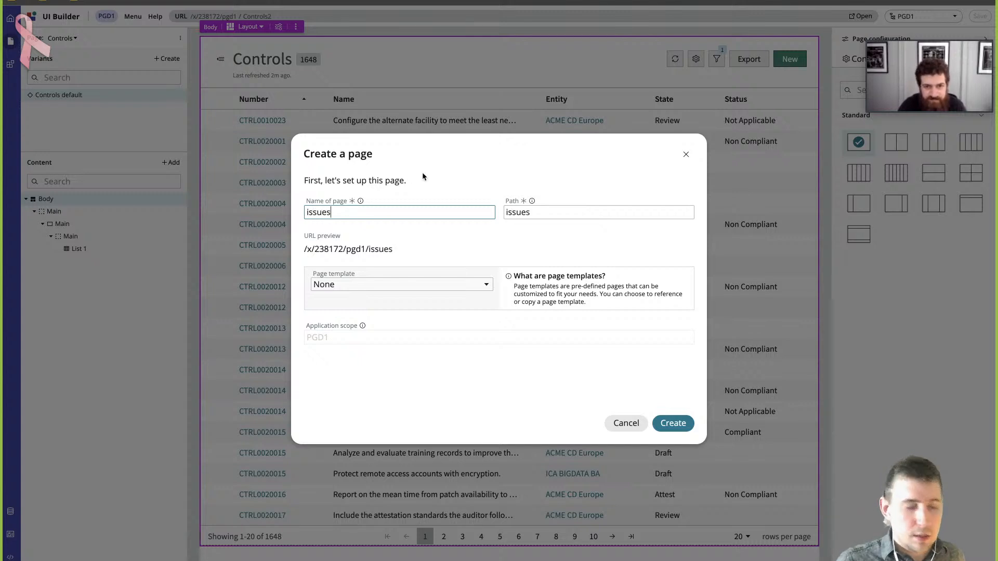
pyautogui.click(479, 238)
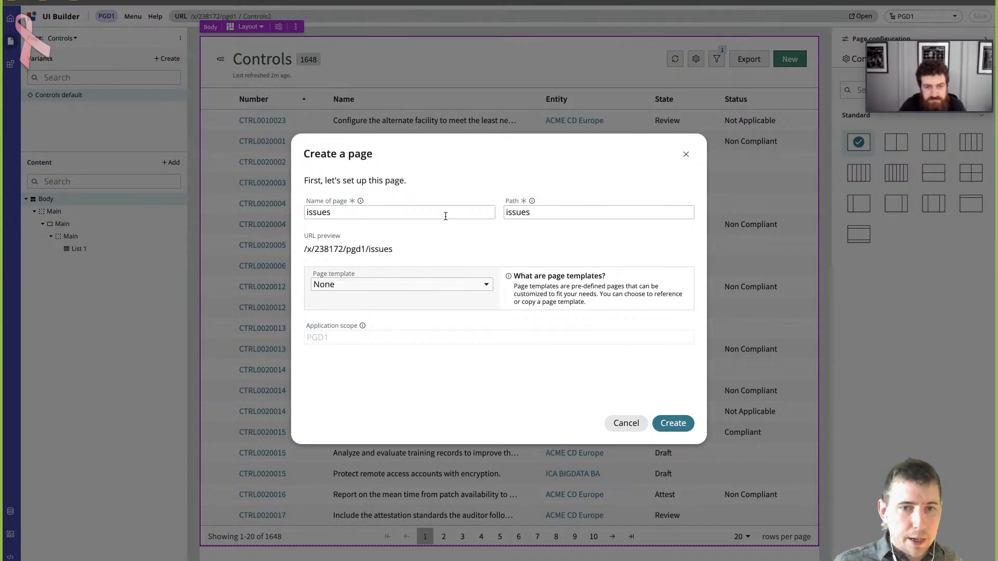
# - Create the issues page from the List page template, referencing the template and its data, and skip the advanced settings
pyautogui.click(457, 286)
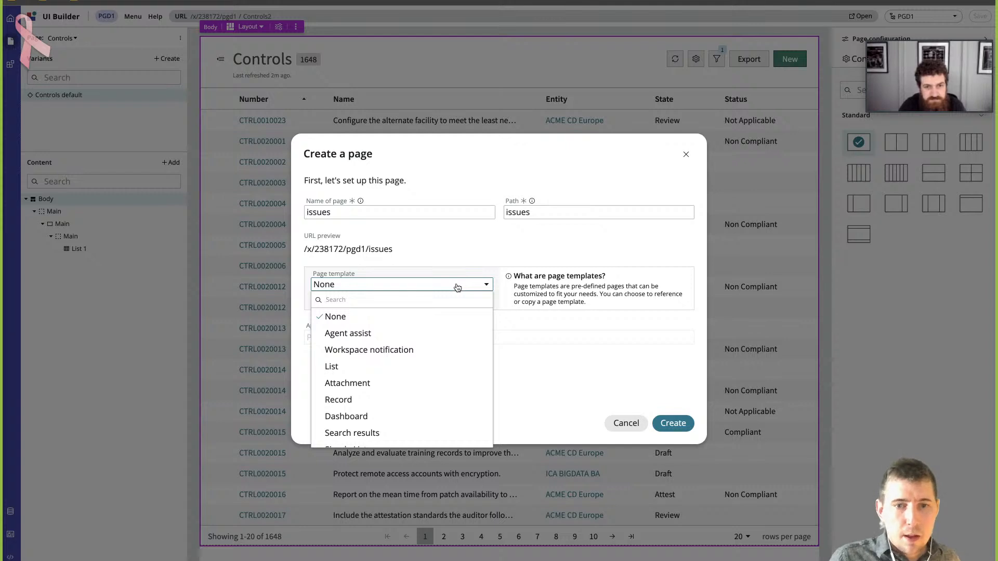
pyautogui.scroll(-3, 407, 366)
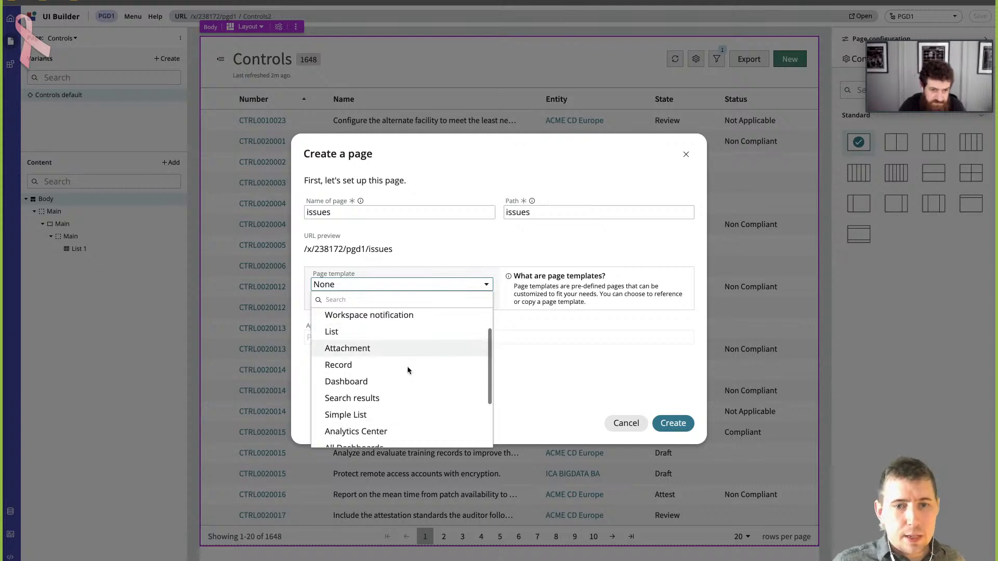
pyautogui.scroll(3, 403, 356)
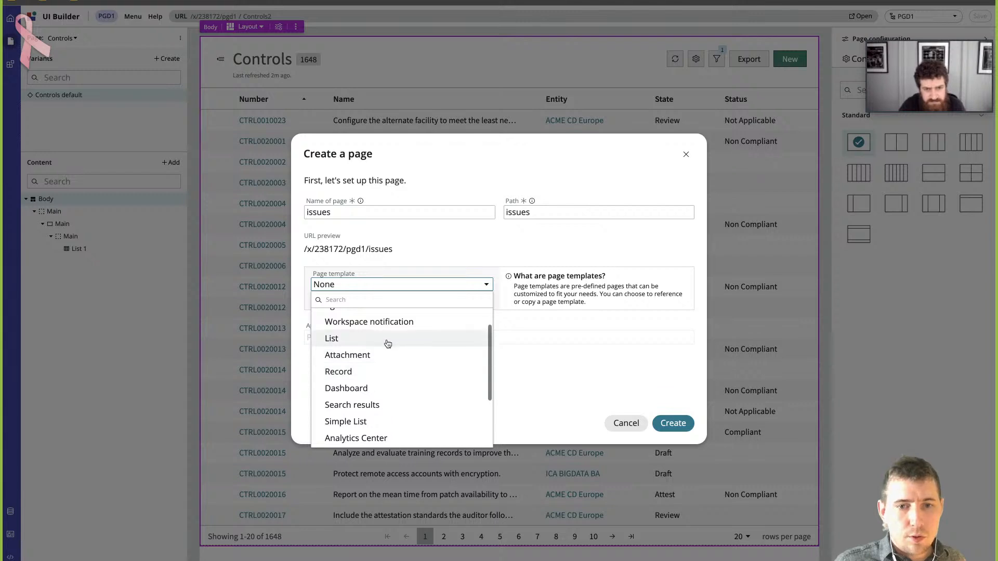
pyautogui.scroll(-1, 344, 345)
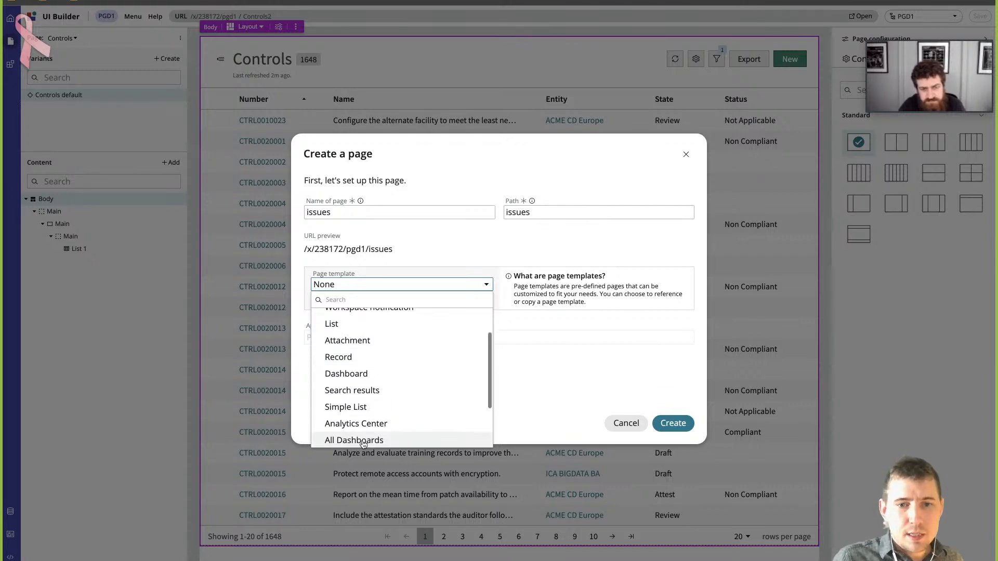
pyautogui.click(358, 324)
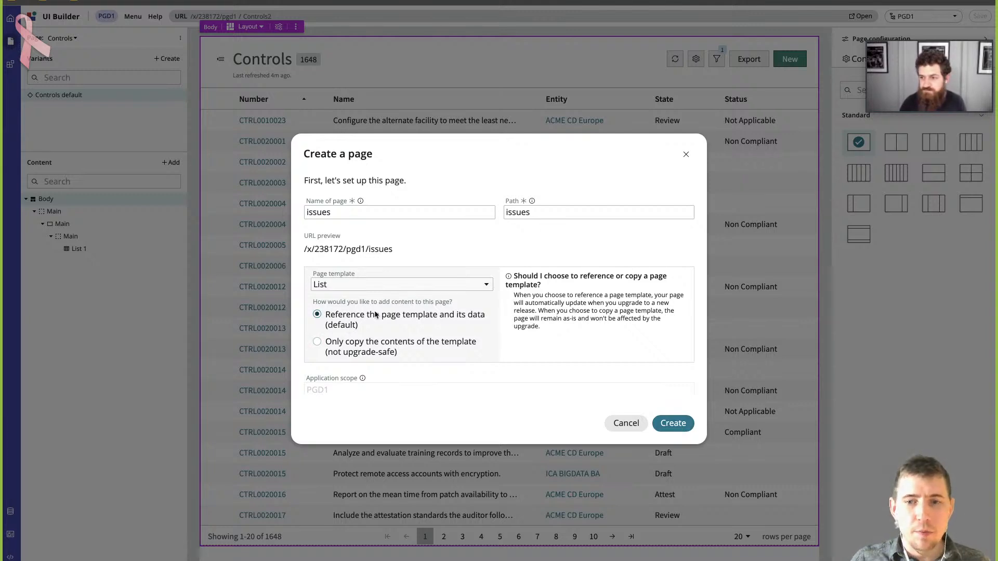
pyautogui.click(679, 423)
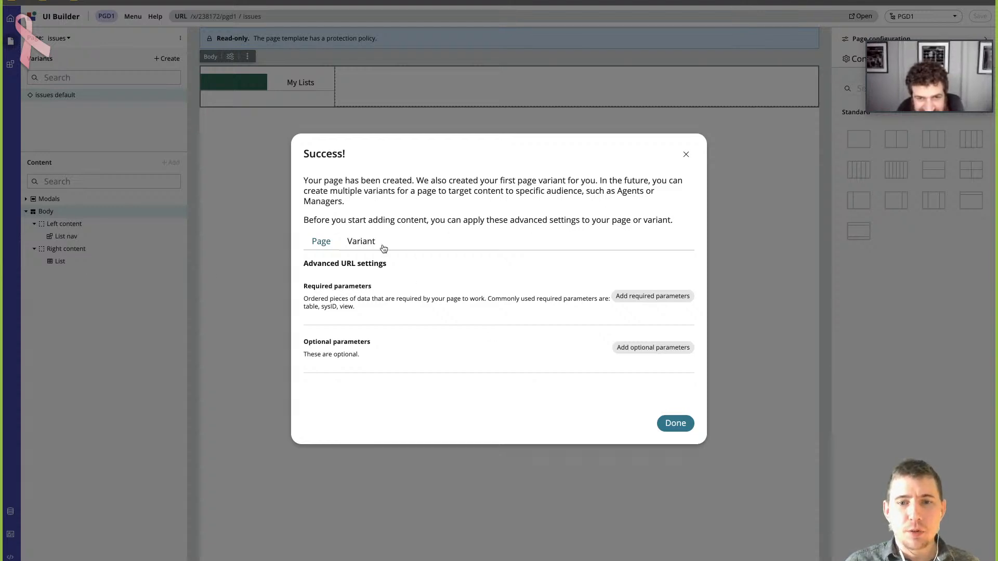
pyautogui.click(687, 156)
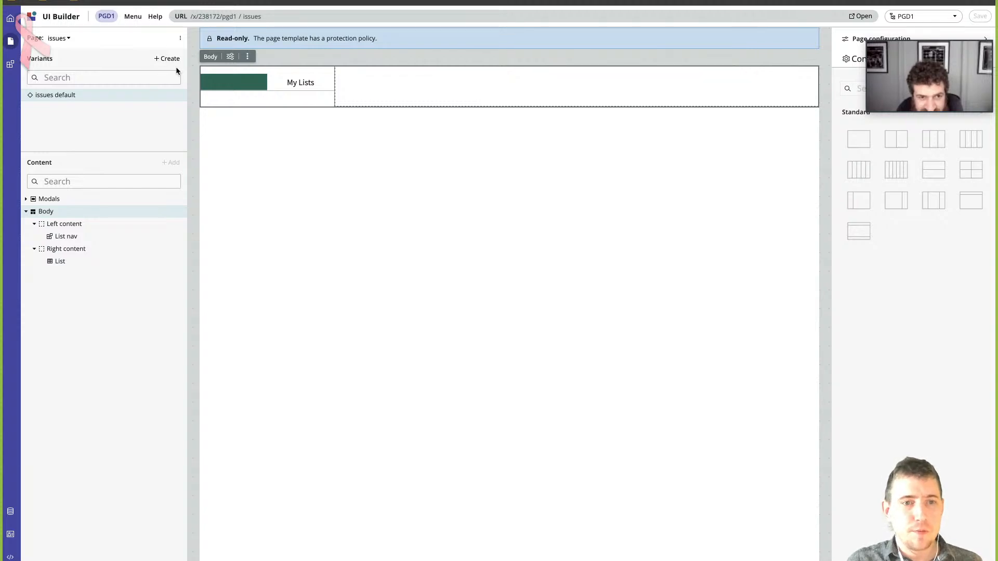
pyautogui.moveTo(170, 98)
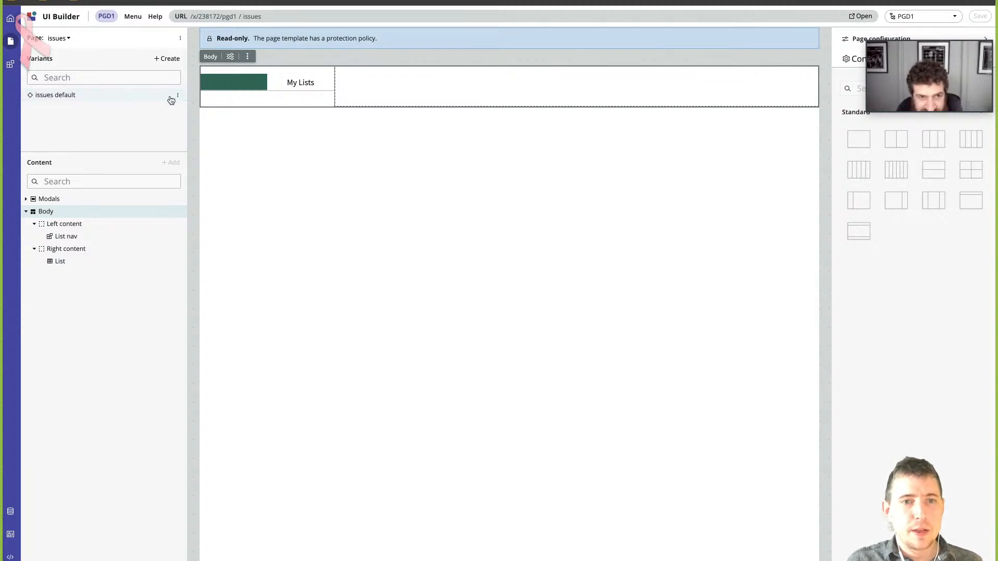
pyautogui.click(181, 38)
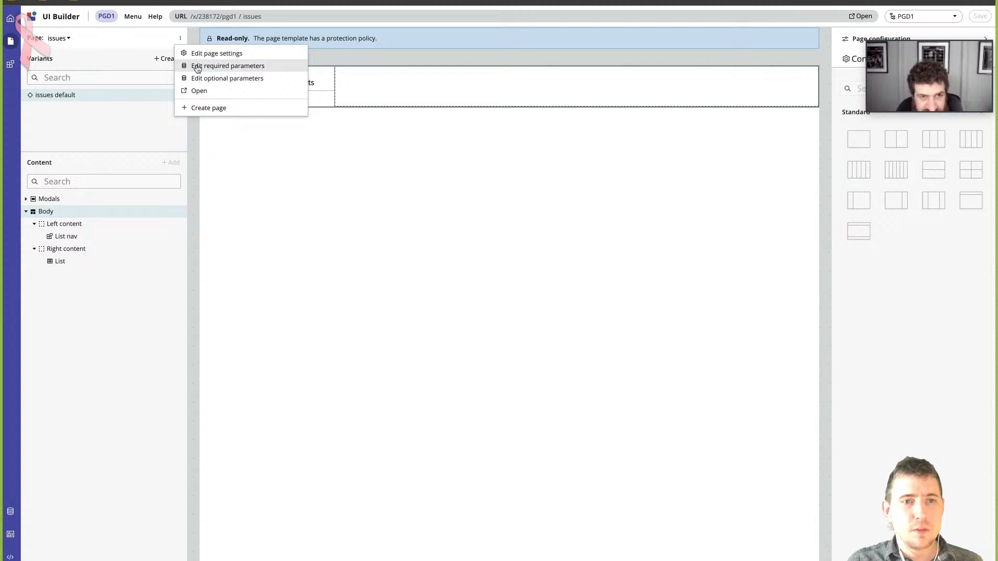
pyautogui.click(180, 38)
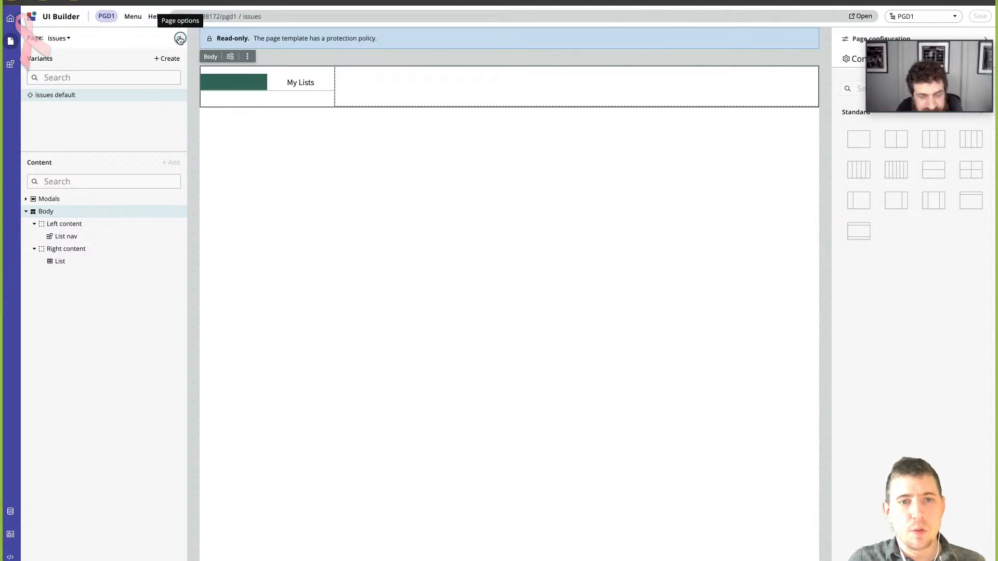
# - Examine the configuration of the issues page's List Navigation Information and Dynamic Routing List data resources
pyautogui.click(10, 511)
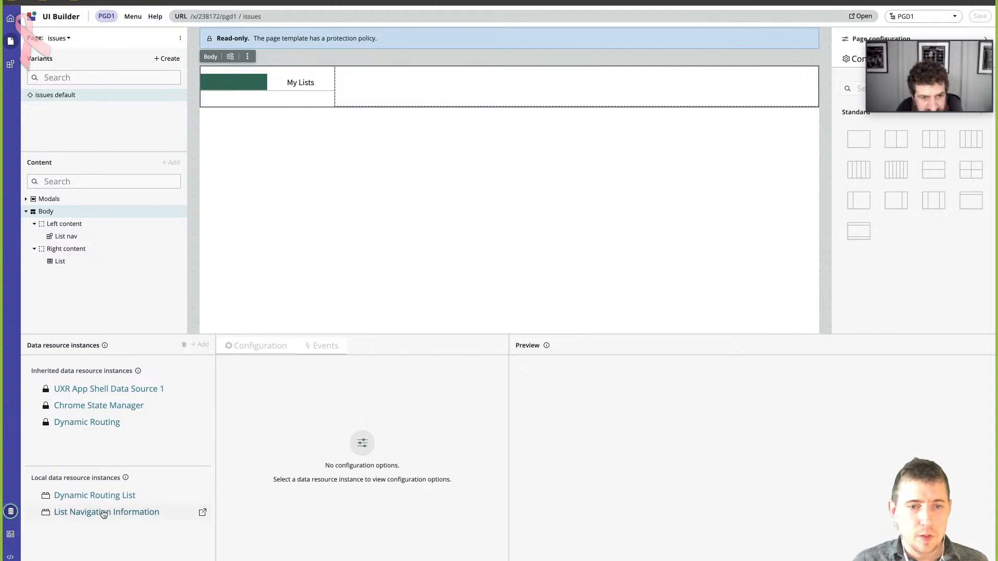
pyautogui.click(106, 513)
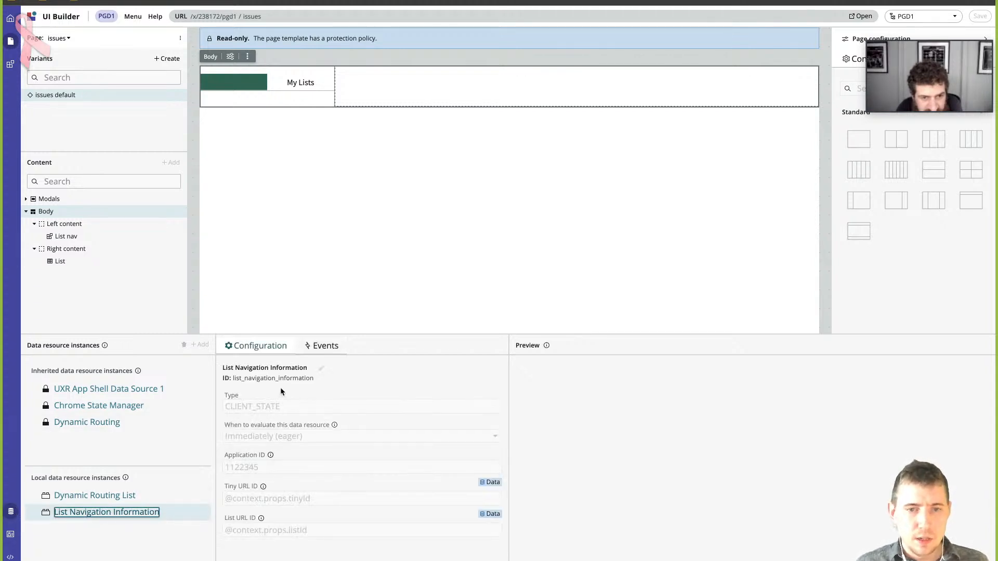
pyautogui.scroll(-1, 270, 448)
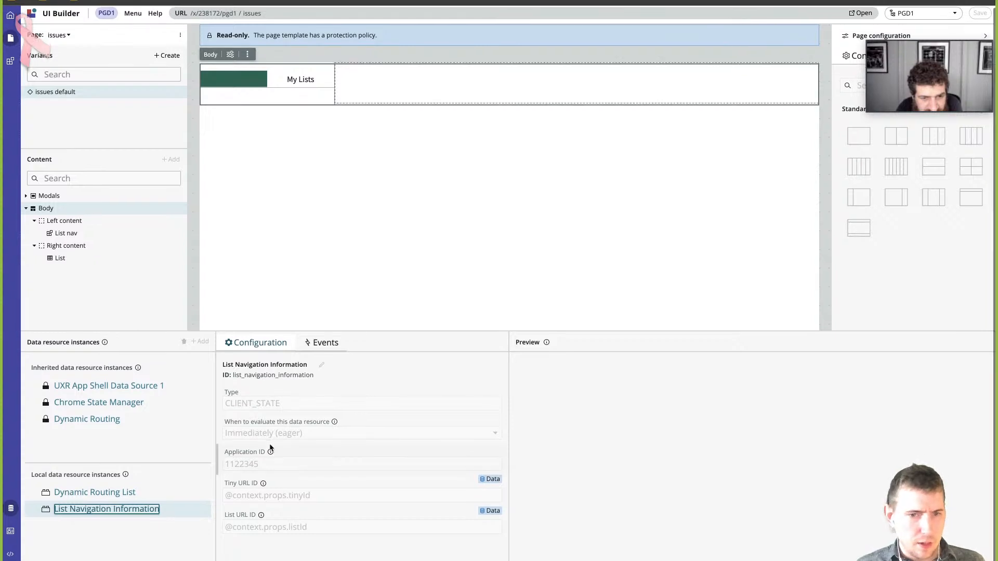
pyautogui.scroll(1, 270, 448)
pyautogui.click(122, 495)
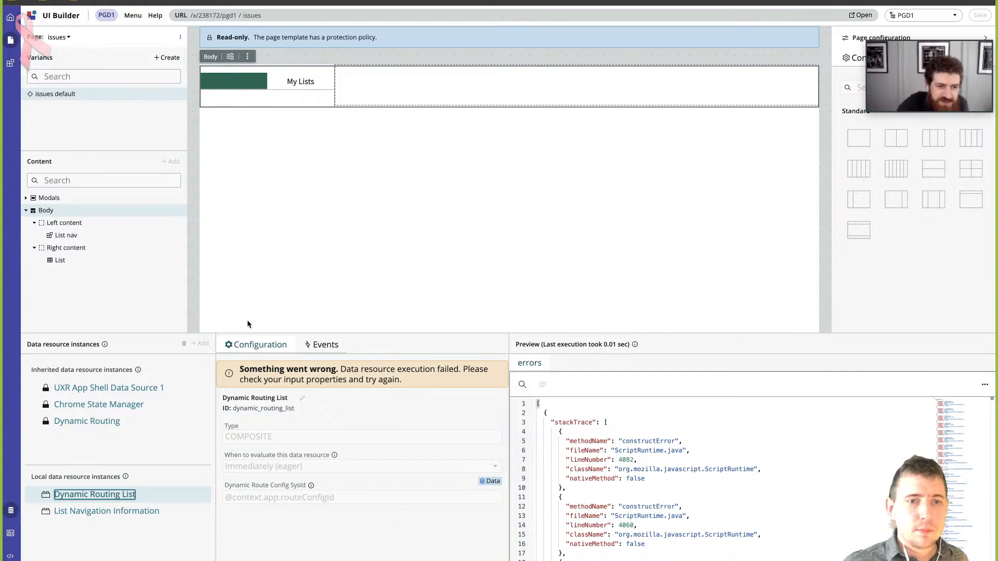
pyautogui.click(133, 512)
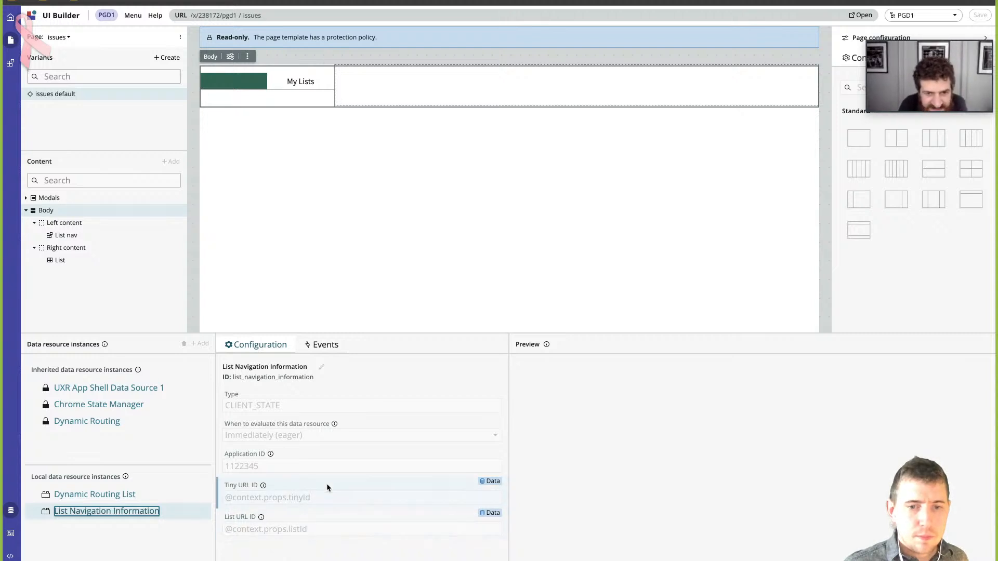
pyautogui.click(317, 526)
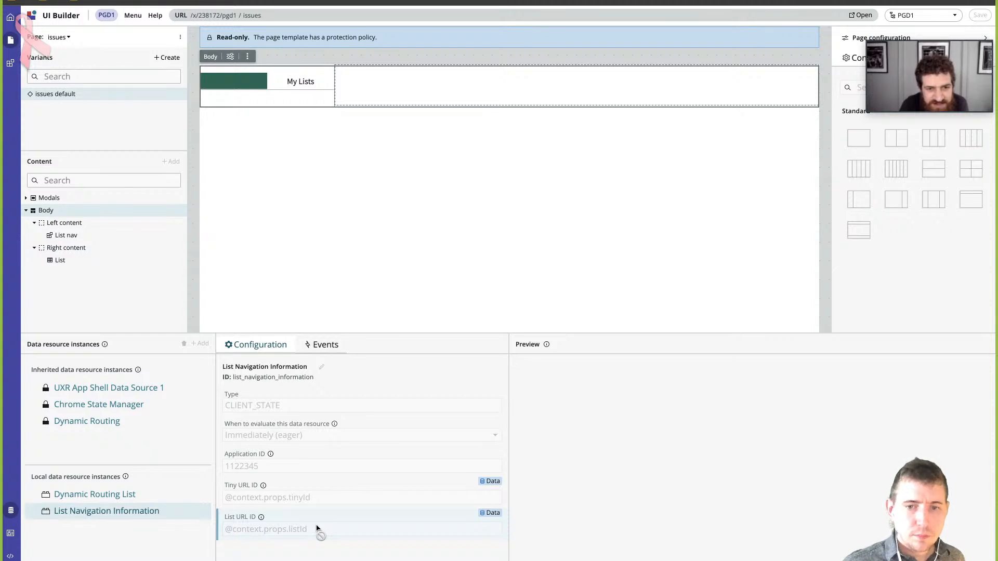
pyautogui.moveTo(261, 517)
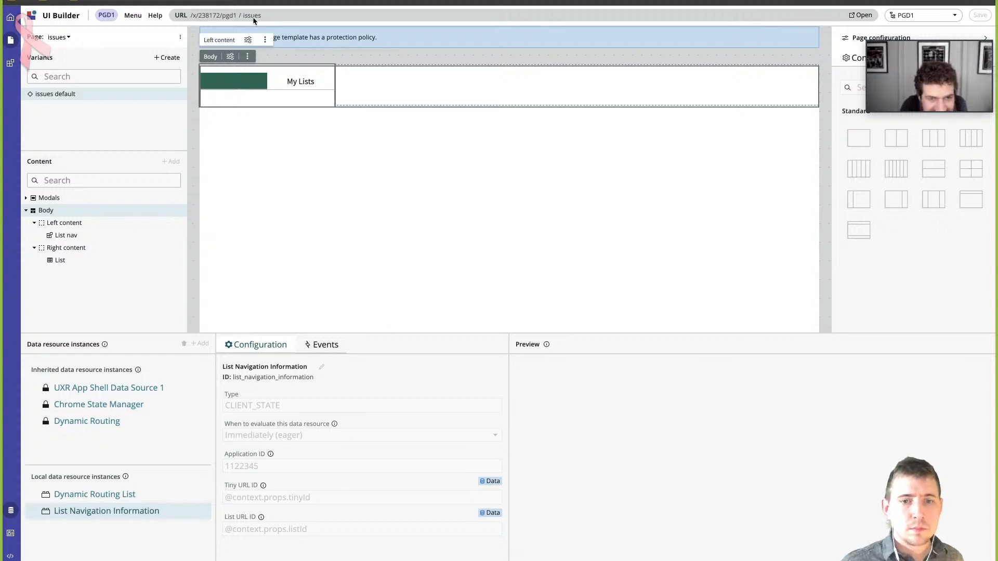
# - Switch to the ServiceNow System Administration homepage, search the navigator for list, and look through the matching modules
pyautogui.click(223, 2)
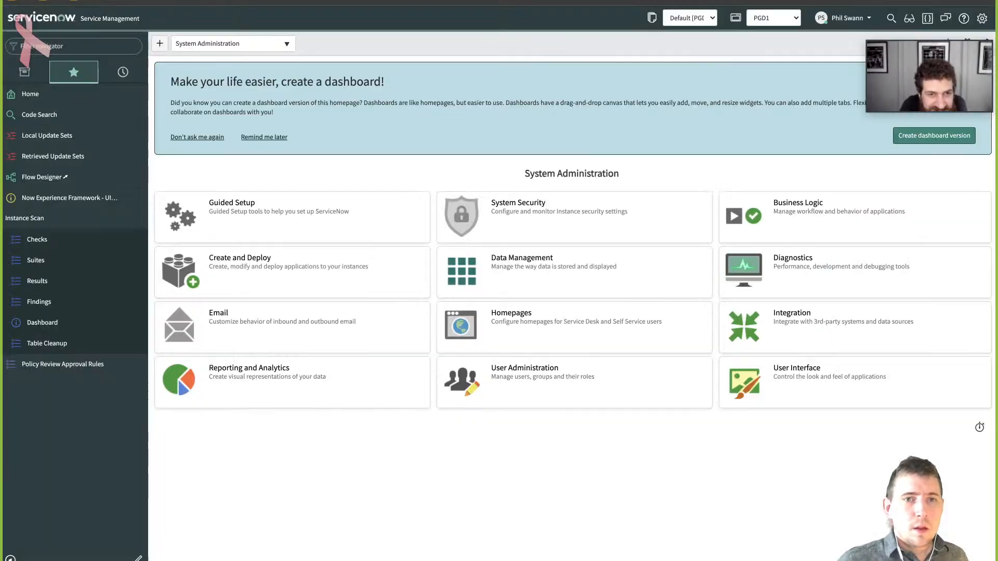
pyautogui.click(98, 52)
pyautogui.write('list')
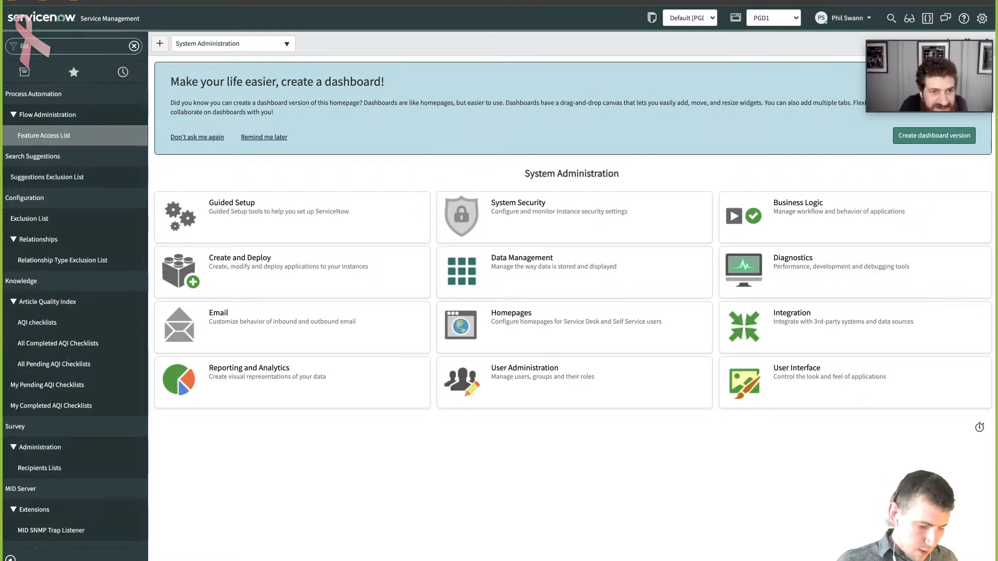
pyautogui.scroll(-5, 98, 203)
pyautogui.scroll(-5, 97, 203)
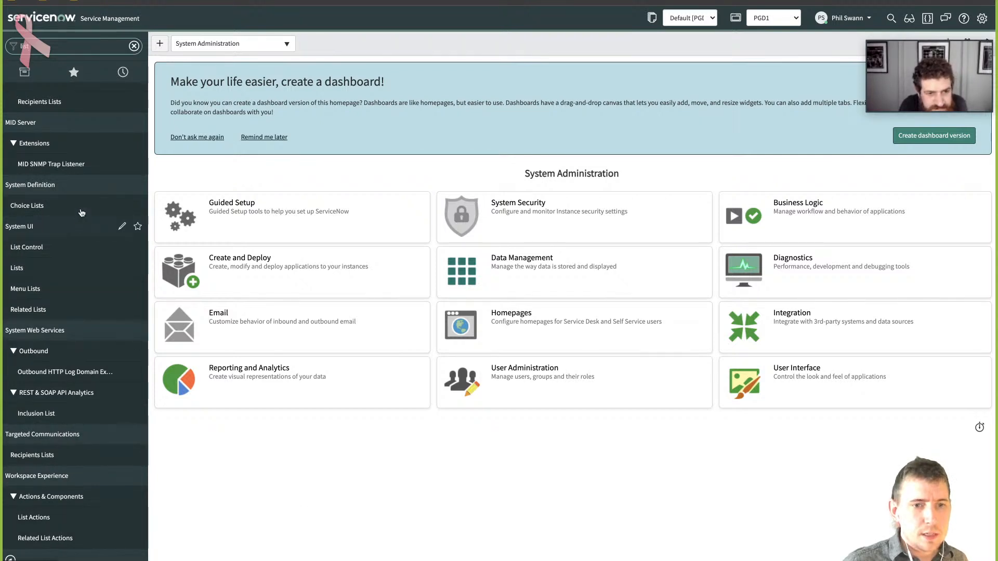
pyautogui.scroll(2, 74, 209)
pyautogui.scroll(8, 73, 209)
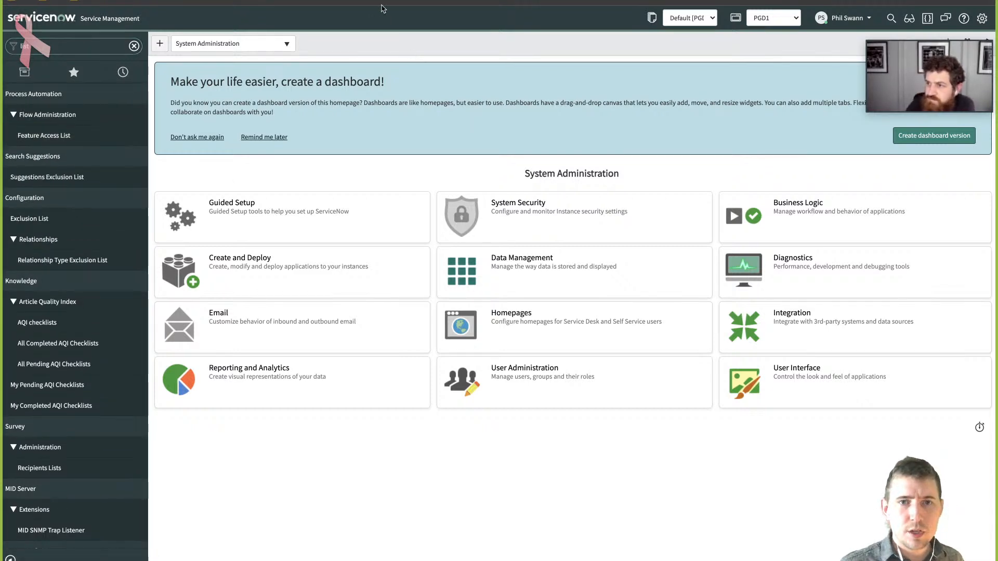
pyautogui.press('super+t')
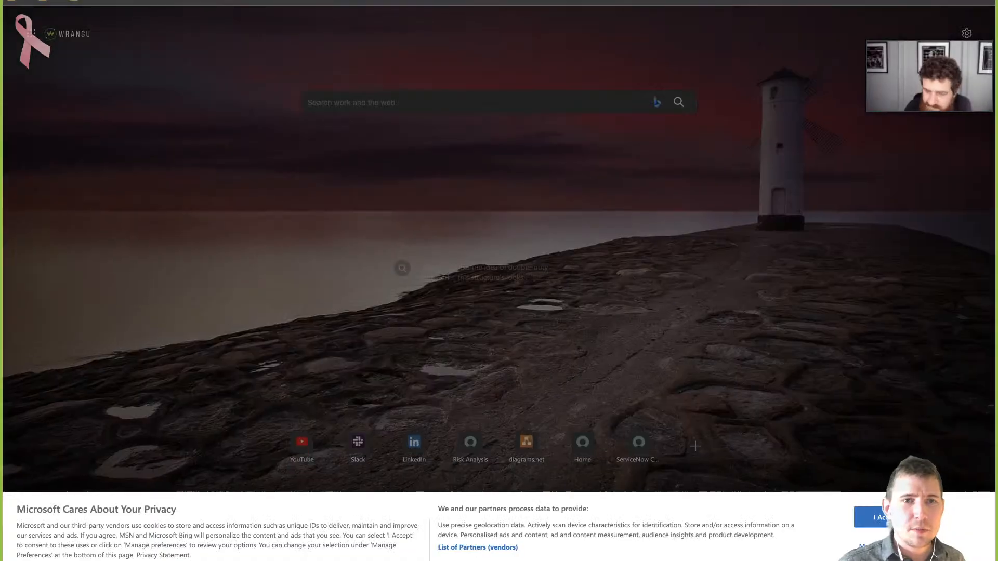
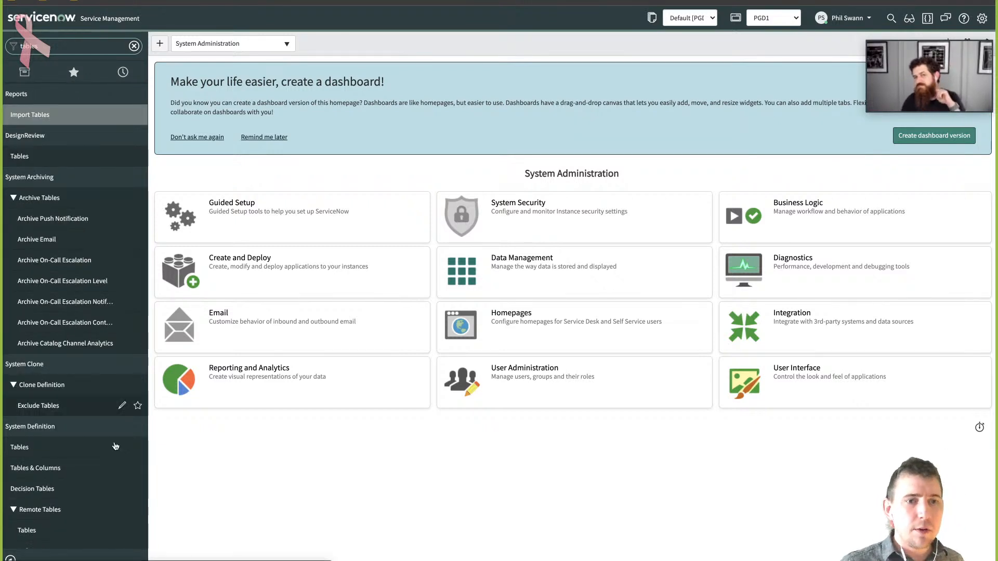
# - Filter the system's Tables list to names matching *list, open the Workspace List table's definition, and review its columns
pyautogui.click(116, 447)
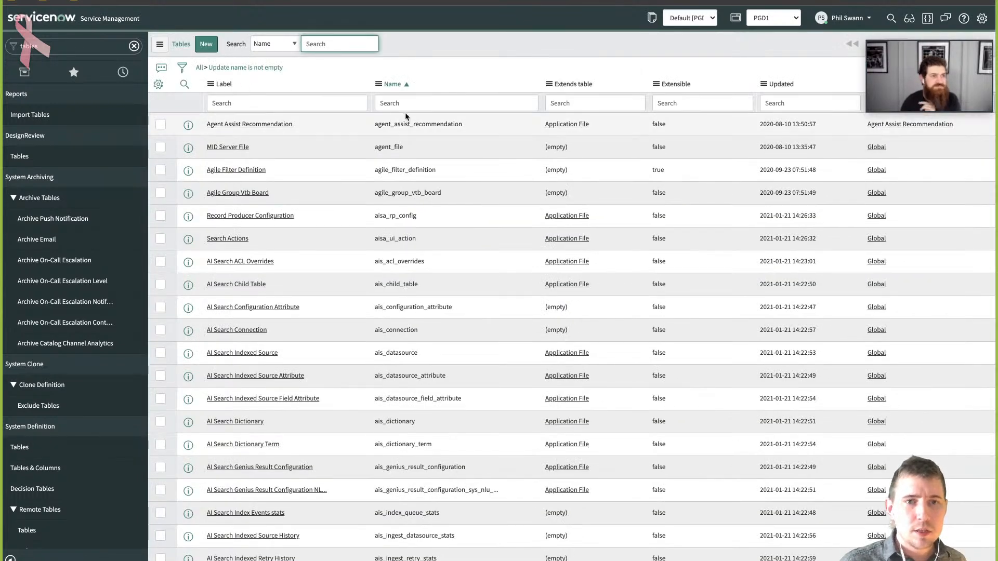
pyautogui.click(419, 103)
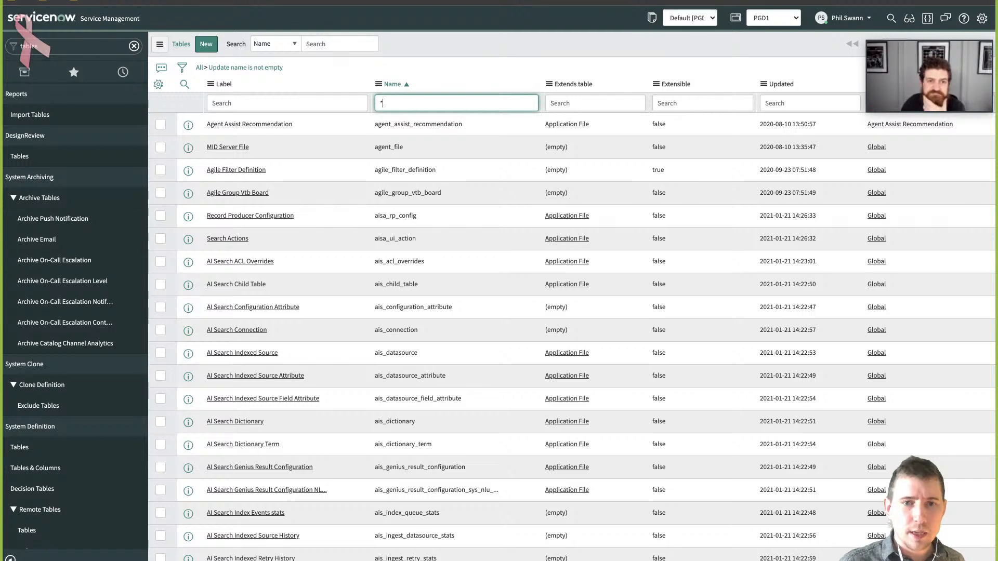
pyautogui.write('*list')
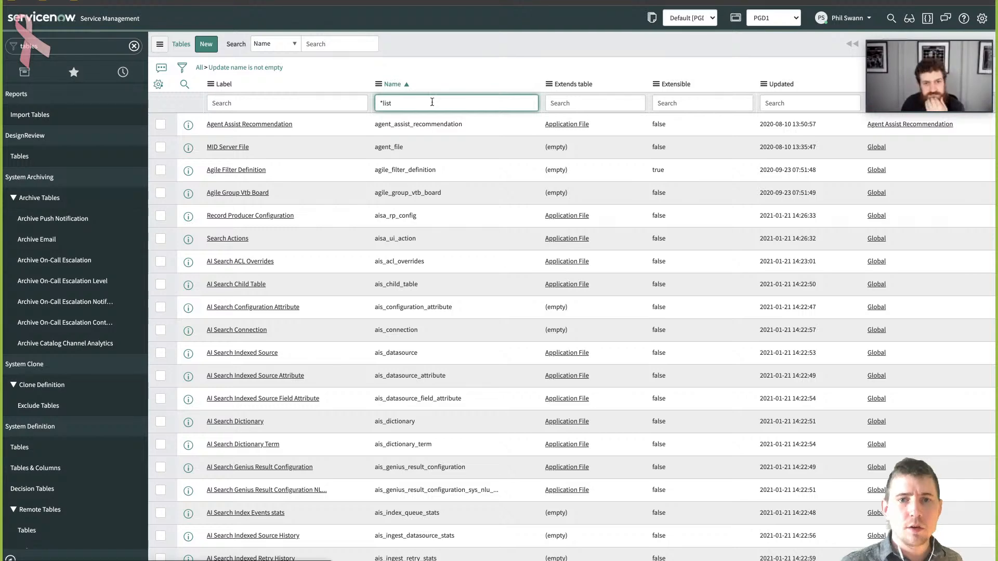
pyautogui.press('Return')
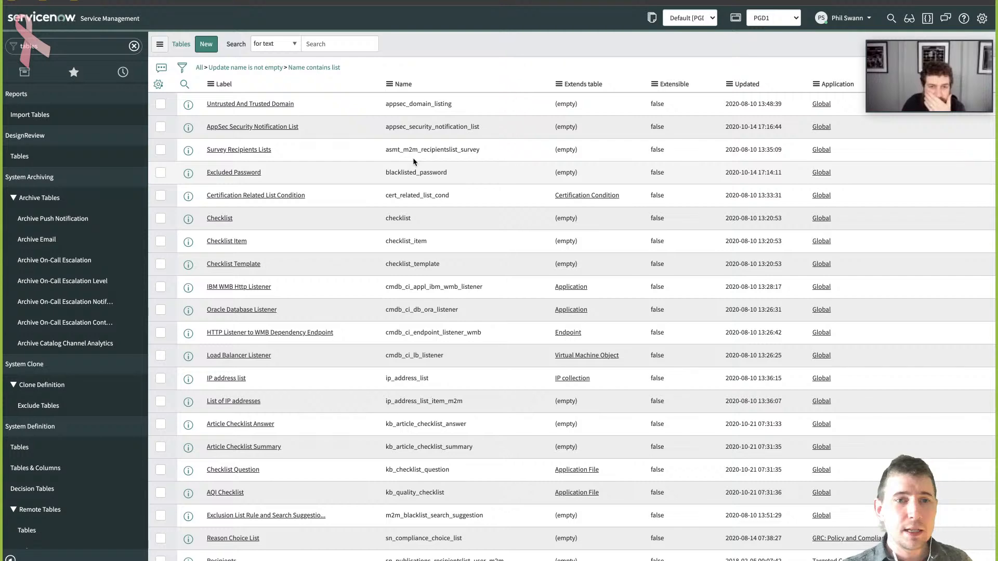
pyautogui.scroll(-5, 413, 158)
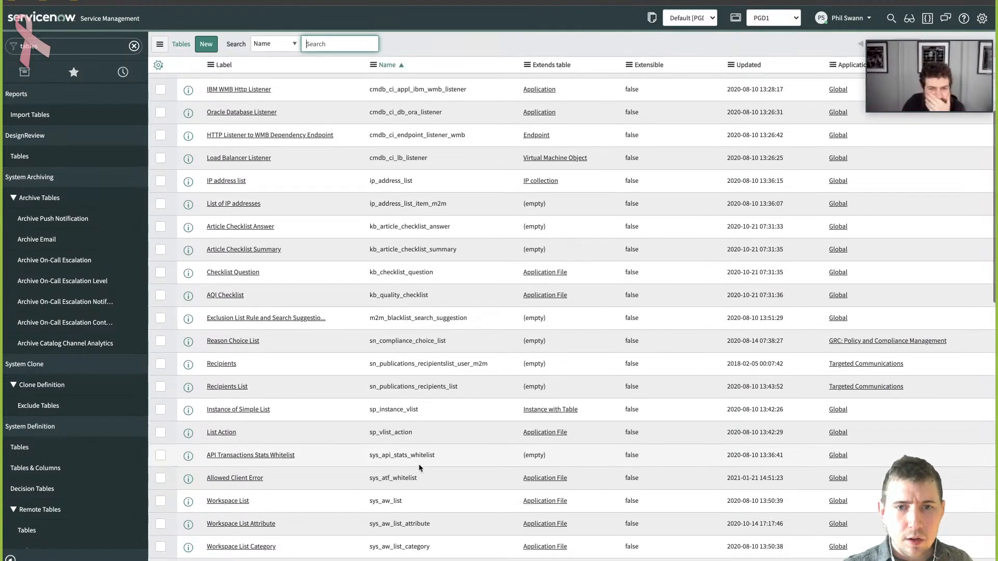
pyautogui.scroll(-2, 417, 446)
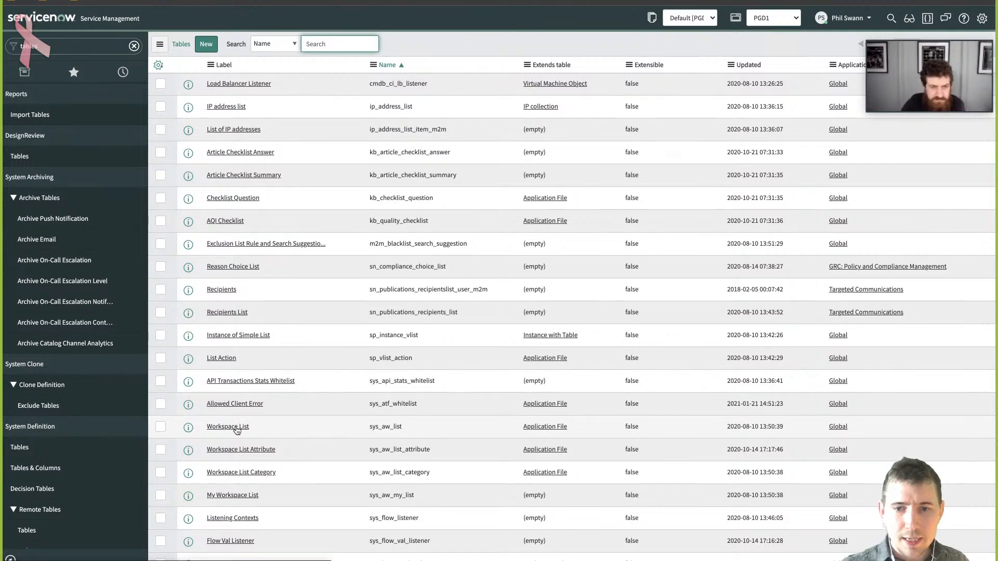
pyautogui.click(237, 428)
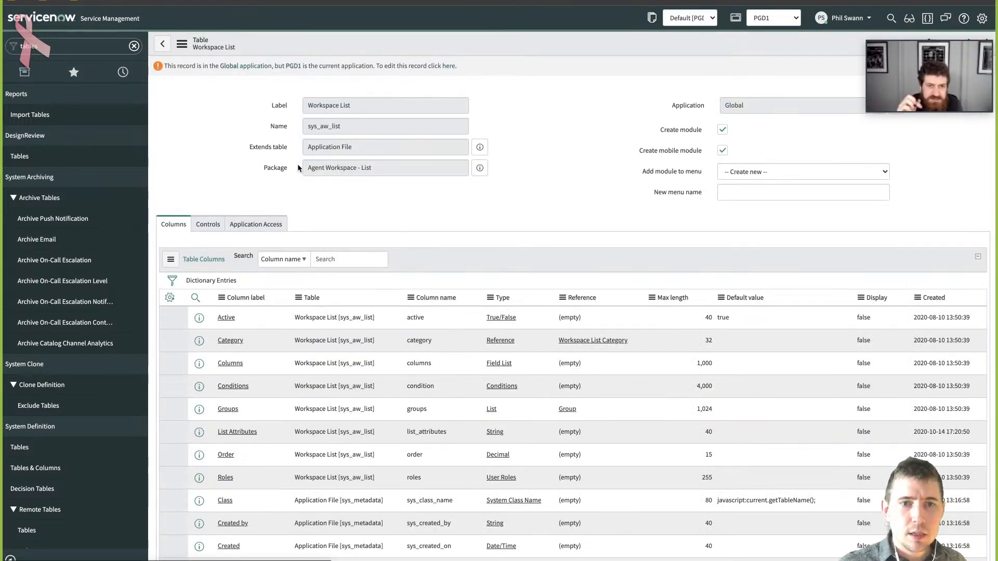
pyautogui.scroll(-15, 300, 234)
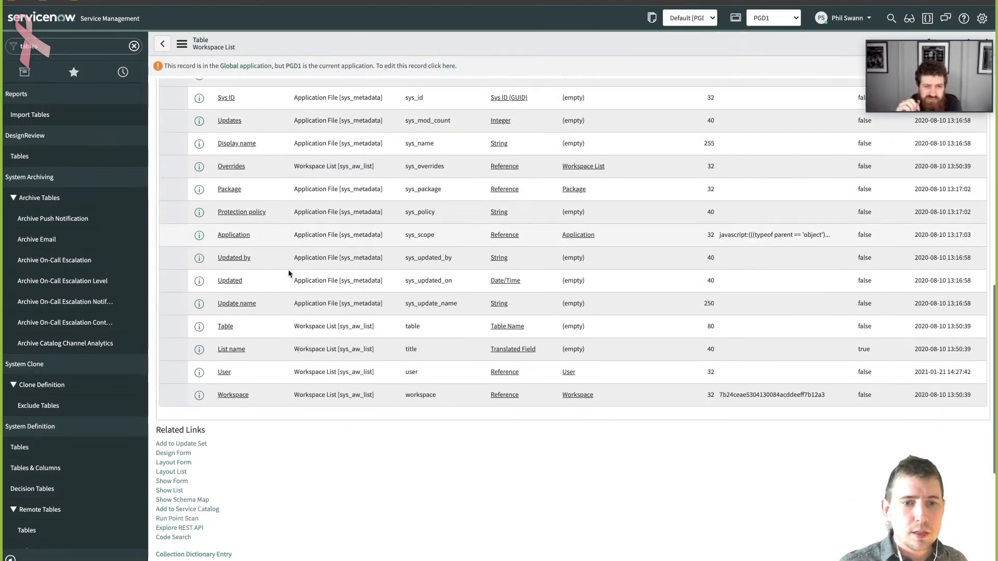
# - Open the Workspace List table's records, review them, and start a new record with the list name PGD
pyautogui.click(170, 491)
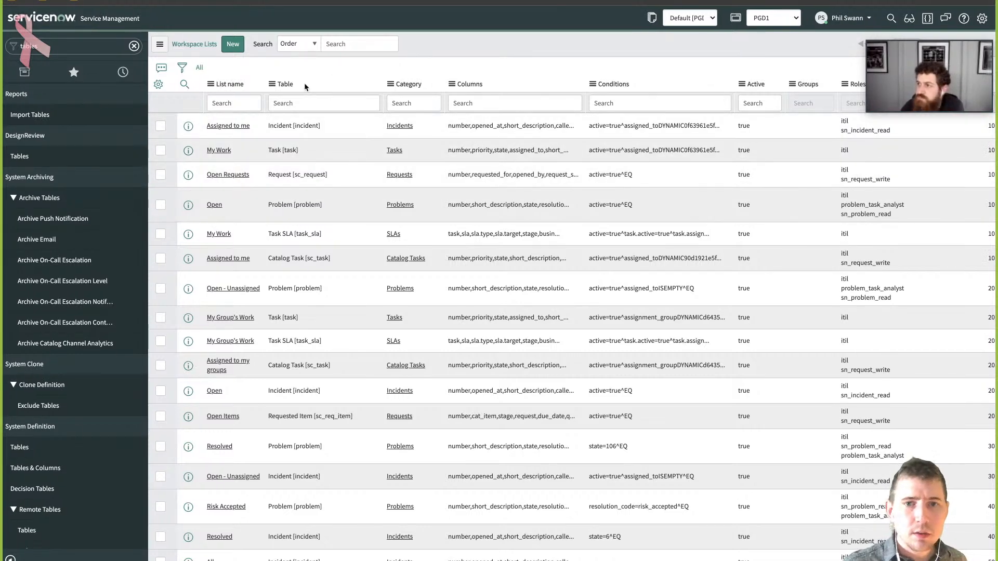
pyautogui.scroll(-5, 256, 114)
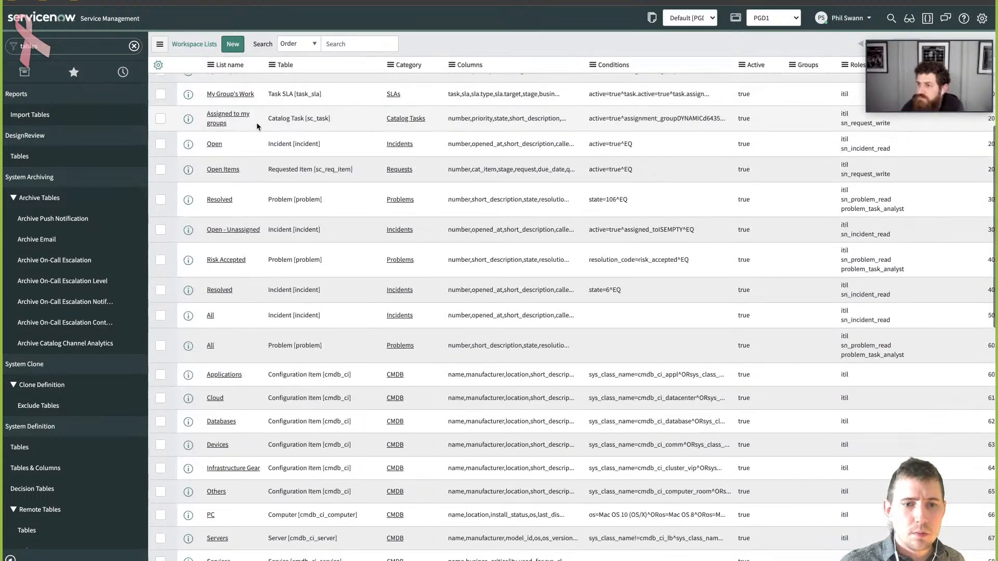
pyautogui.scroll(5, 252, 120)
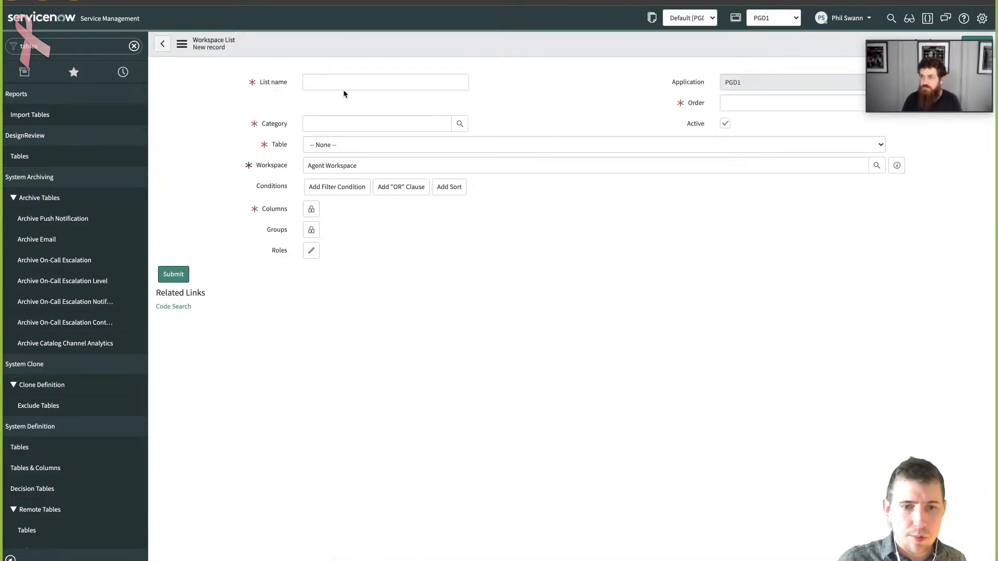
pyautogui.click(349, 86)
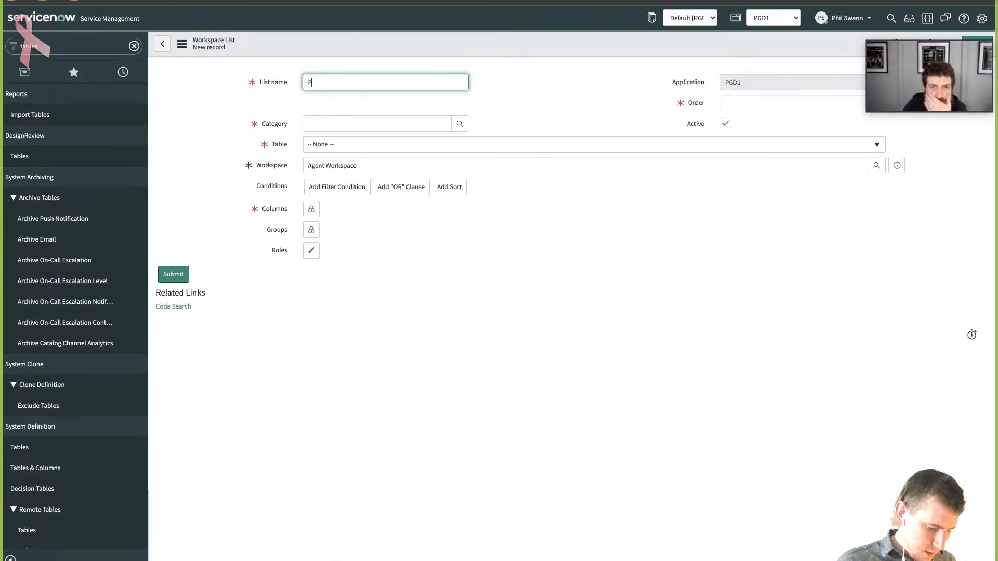
pyautogui.write('PFD')
pyautogui.write('GD')
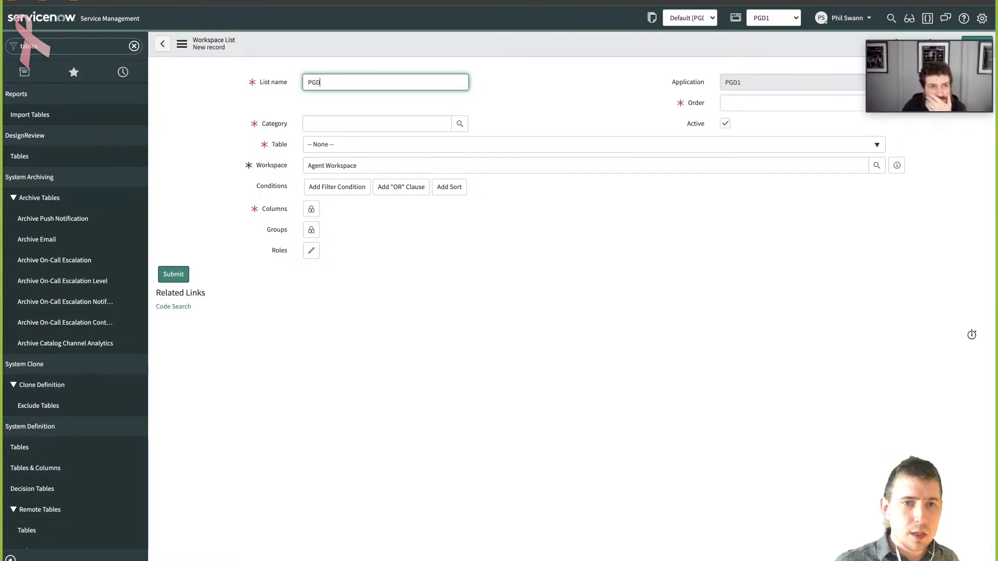
pyautogui.press('Tab')
# - Create a workspace list category titled PGD with order 100 and assign it as the new list's category
pyautogui.click(356, 120)
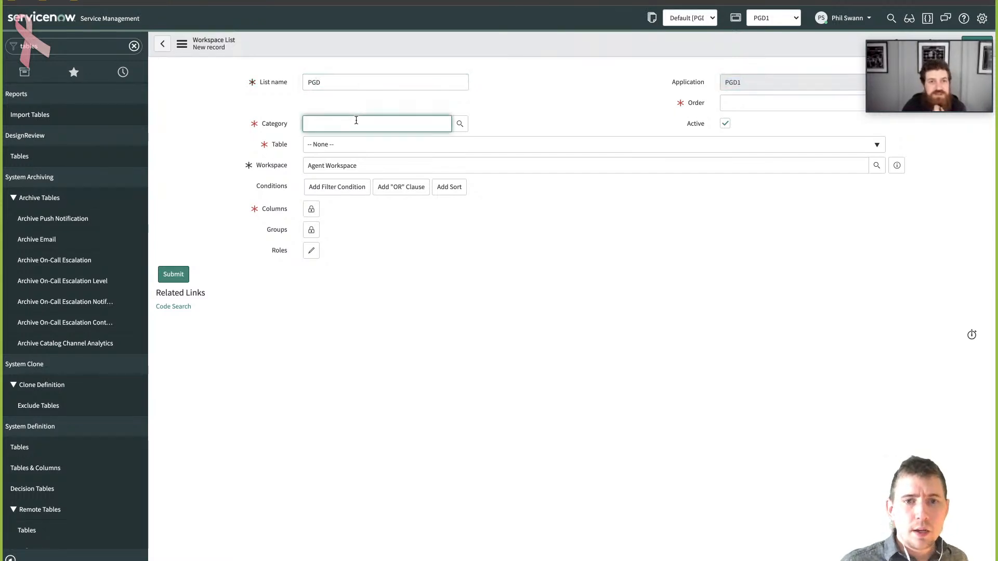
pyautogui.write('**')
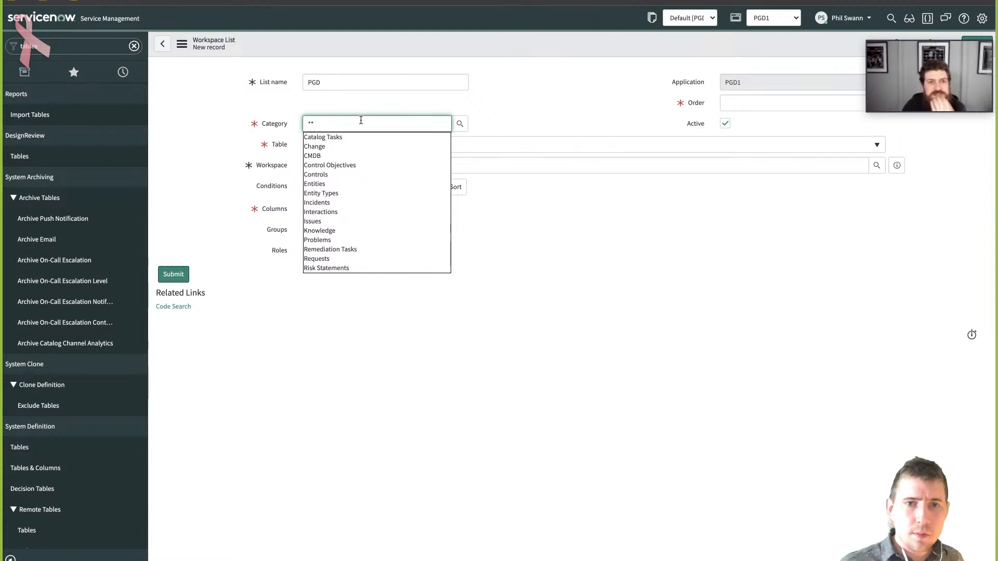
pyautogui.moveTo(355, 119); pyautogui.dragTo(246, 117)
pyautogui.click(462, 125)
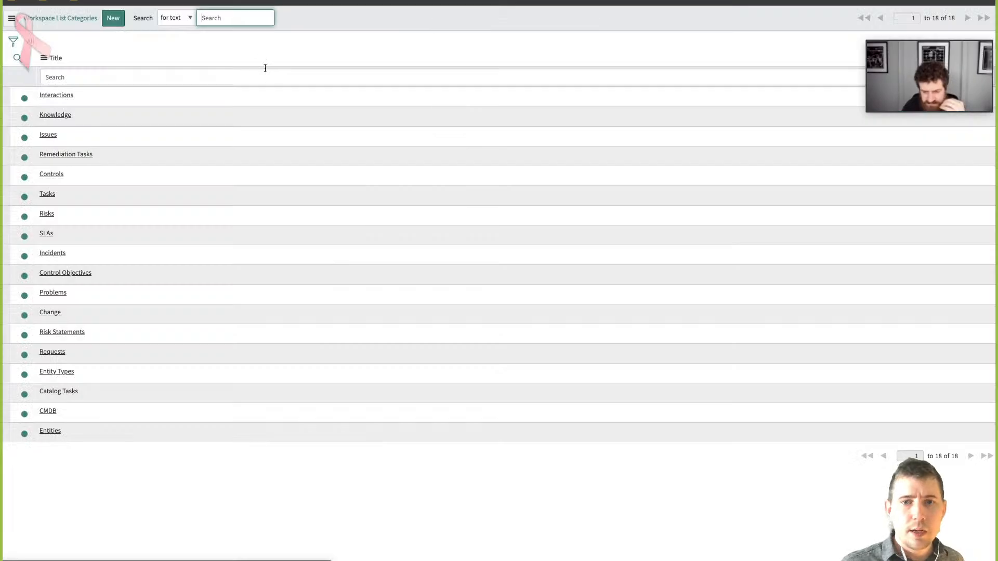
pyautogui.click(113, 20)
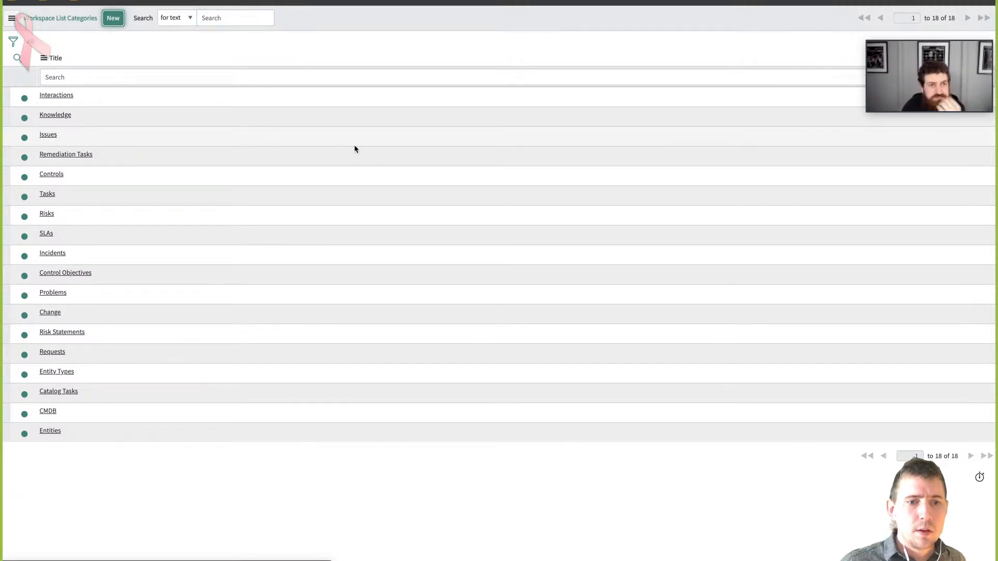
pyautogui.write('PG')
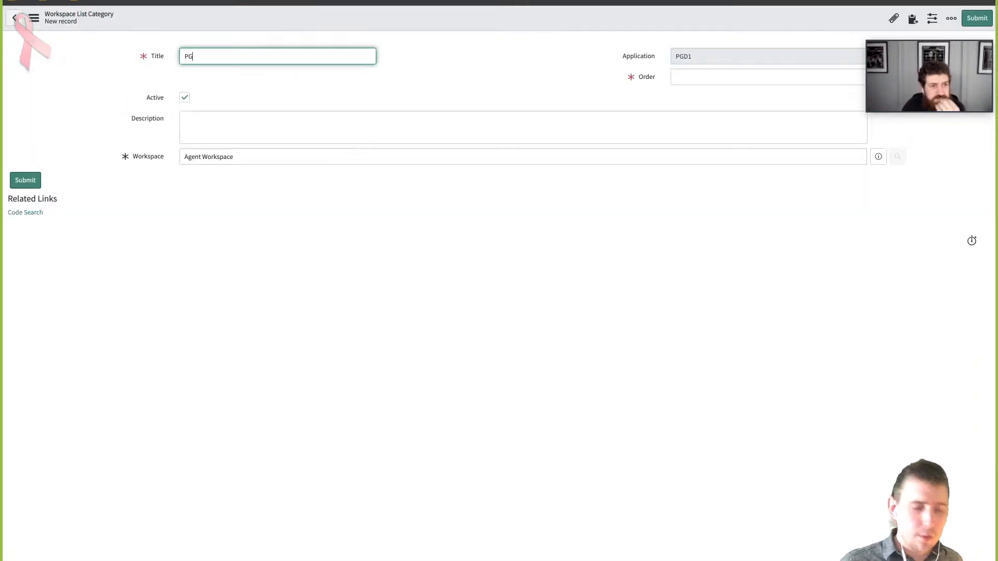
pyautogui.write('D')
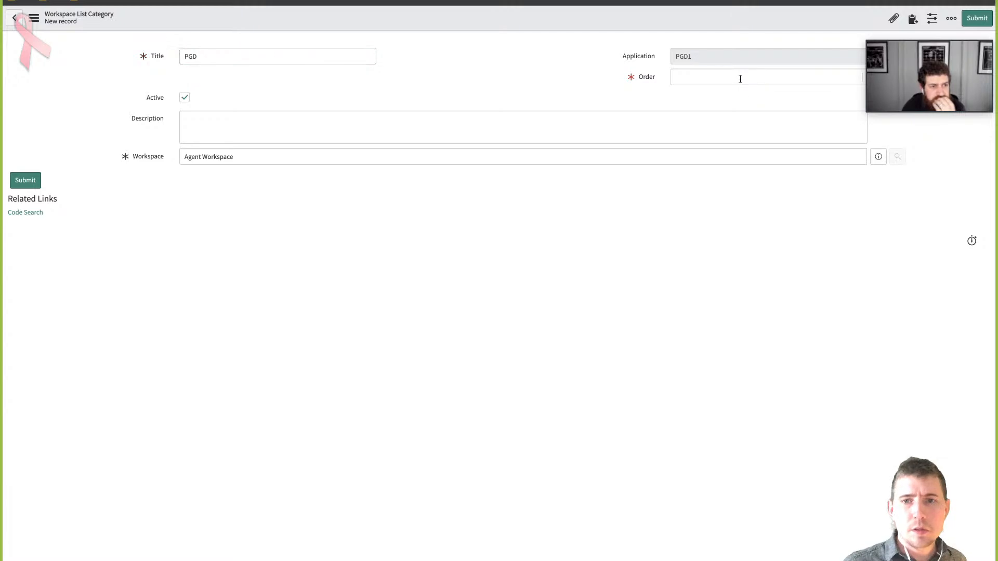
pyautogui.click(740, 79)
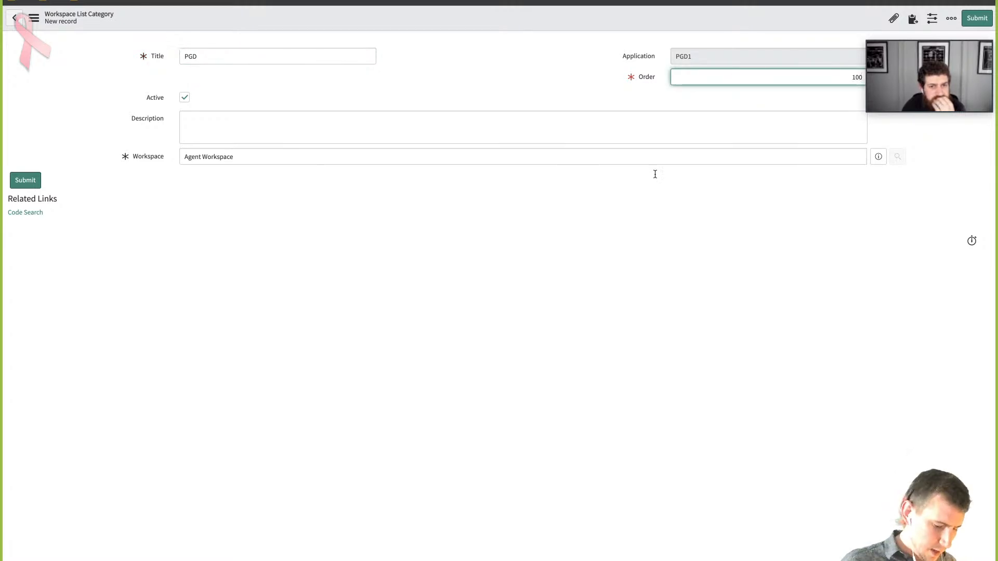
pyautogui.click(24, 177)
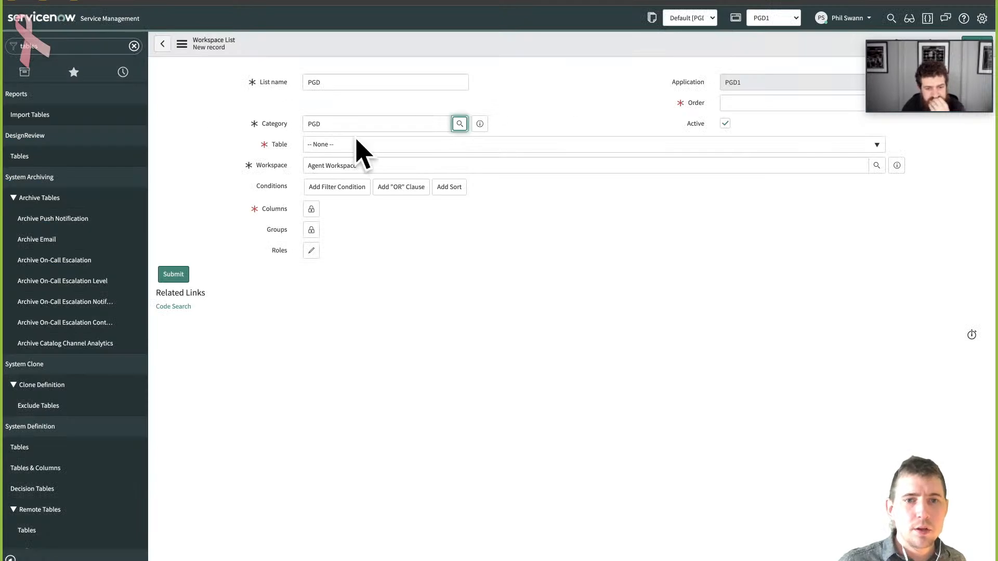
# - Set the workspace list's table to Issue [sn_grc_issue] and its order to 100
pyautogui.click(465, 145)
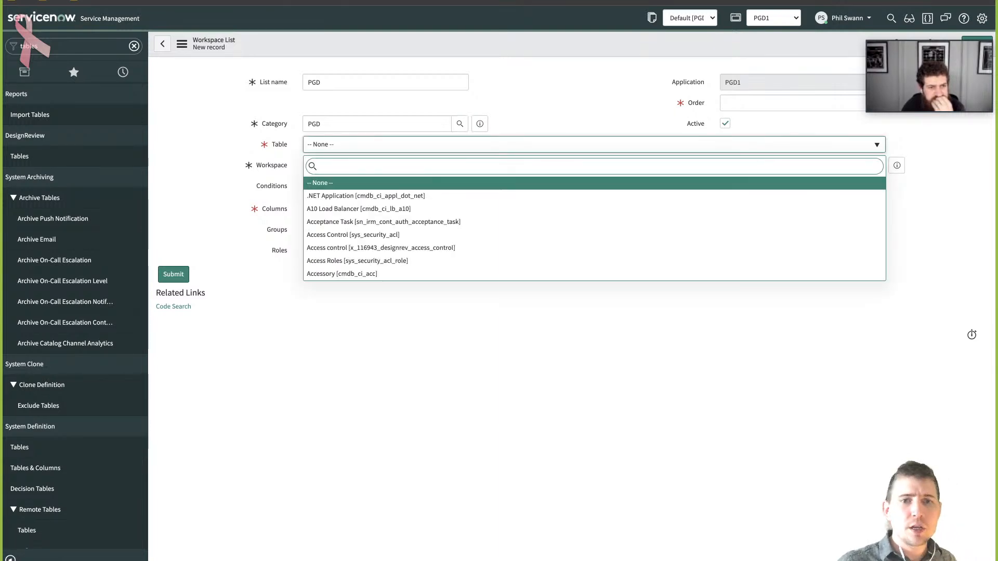
pyautogui.write('sn_grc_issue')
pyautogui.press('Return')
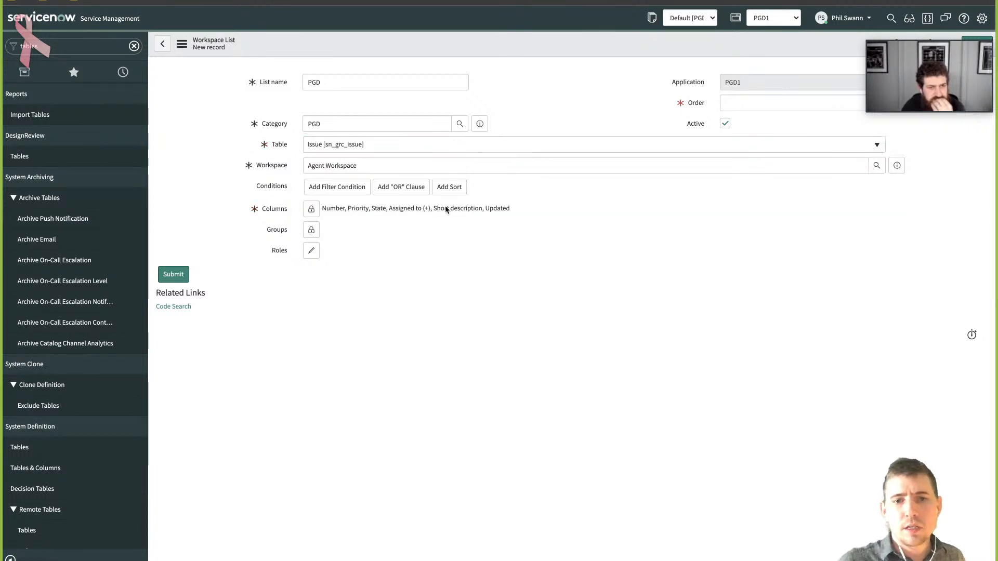
pyautogui.click(752, 105)
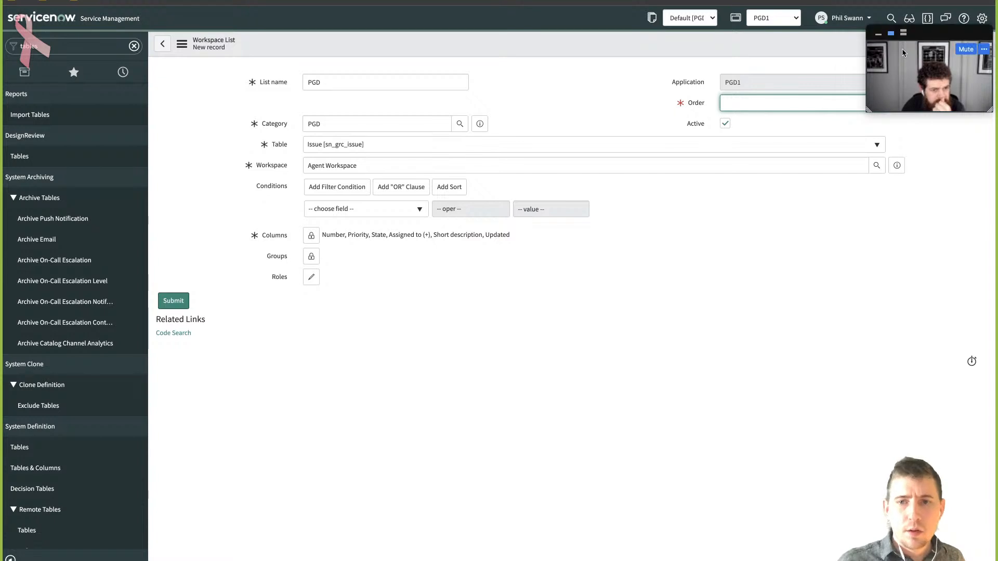
pyautogui.moveTo(924, 36); pyautogui.dragTo(915, 2)
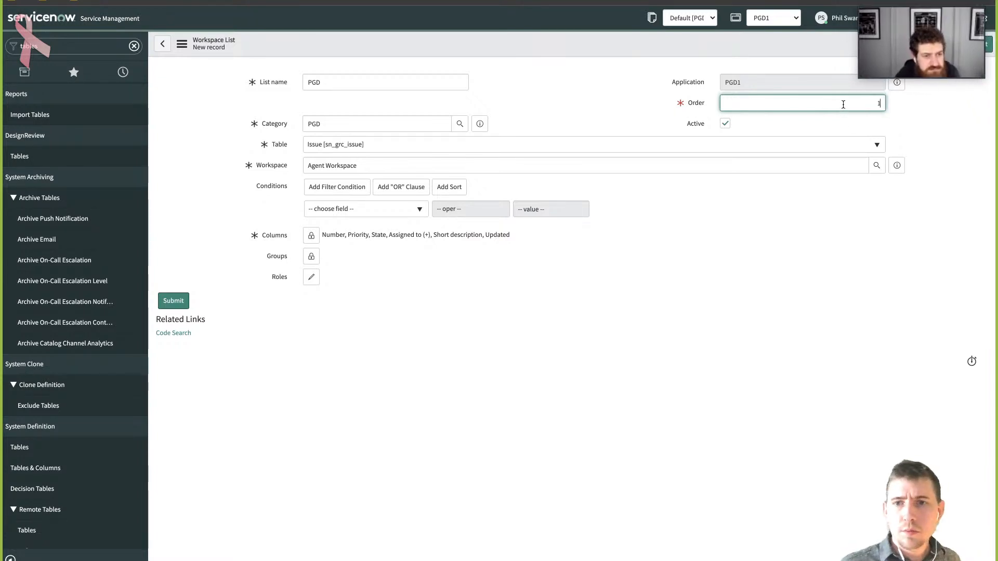
pyautogui.write('10')
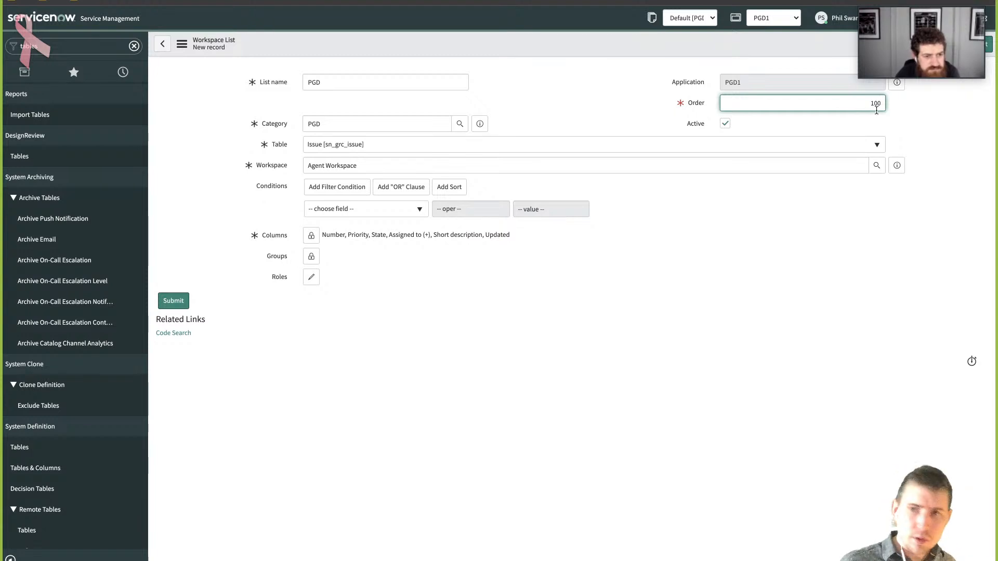
pyautogui.write('0')
pyautogui.doubleClick(883, 102)
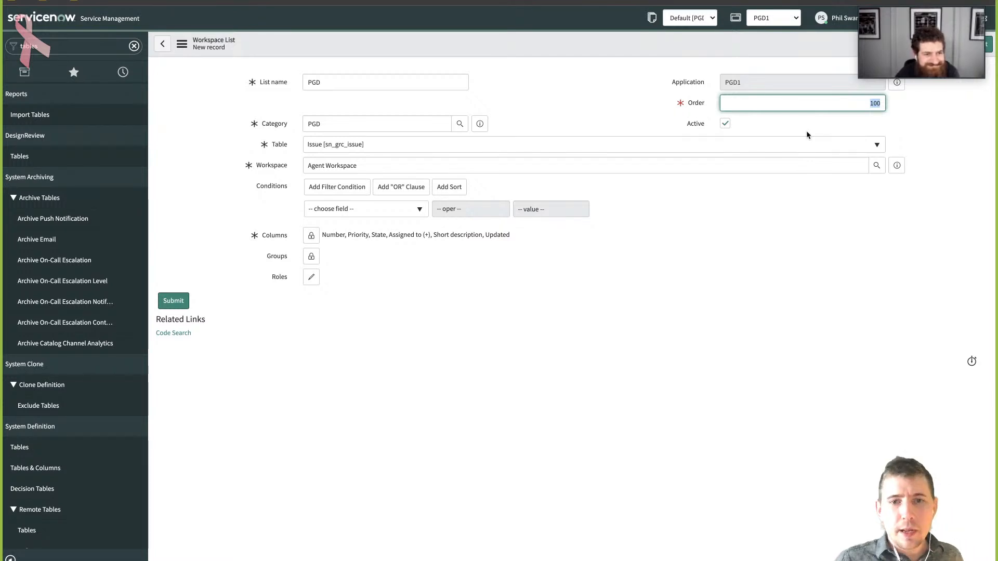
pyautogui.click(865, 116)
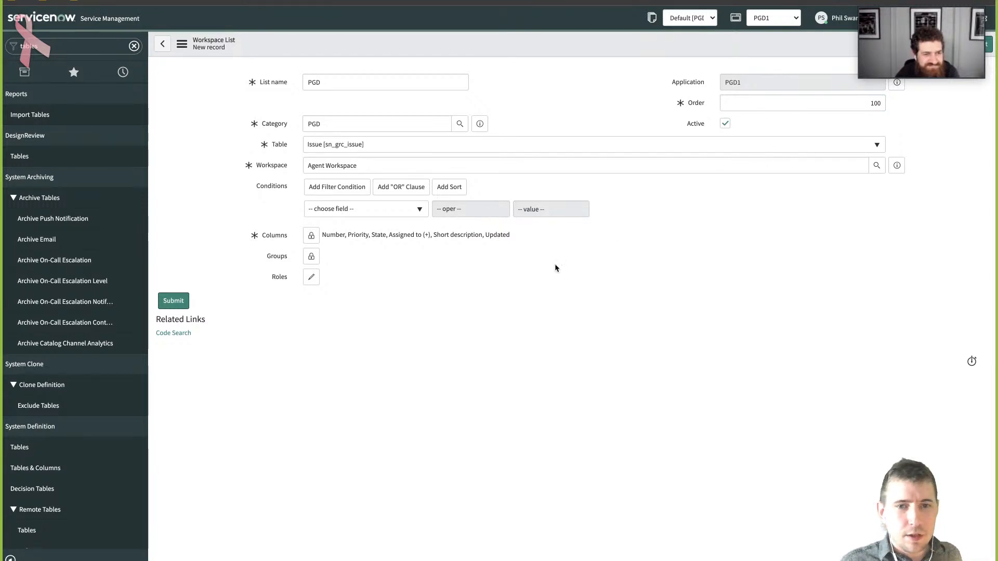
# - Save the PGD workspace list record without leaving the form and copy its sys_id
pyautogui.rightClick(585, 33)
pyautogui.click(382, 41)
pyautogui.rightClick(383, 41)
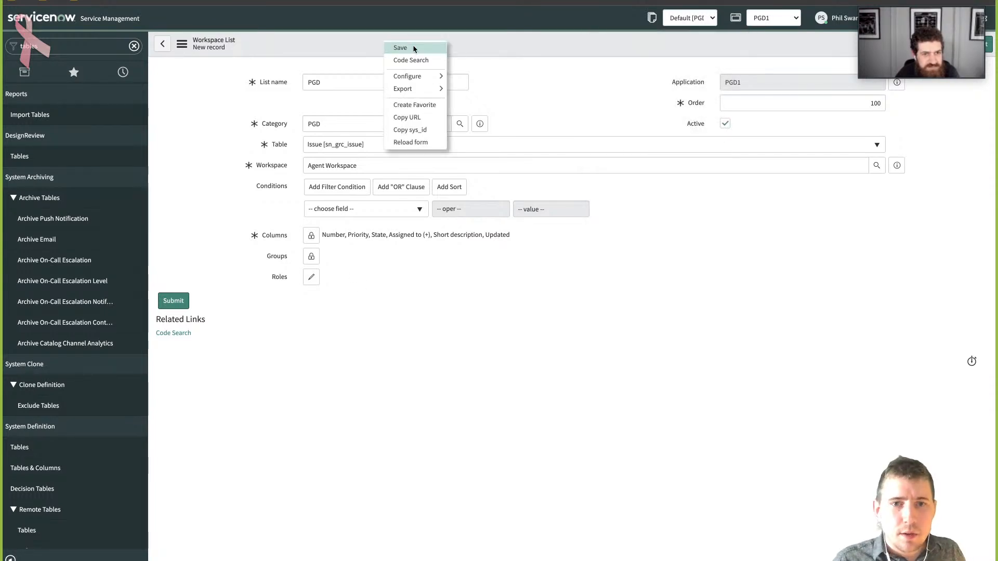
pyautogui.click(413, 45)
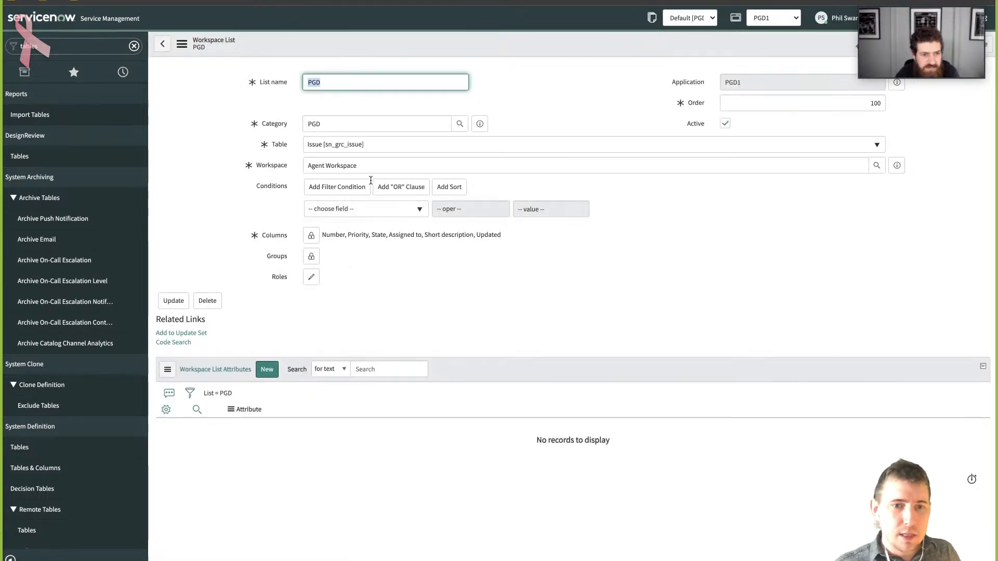
pyautogui.click(182, 51)
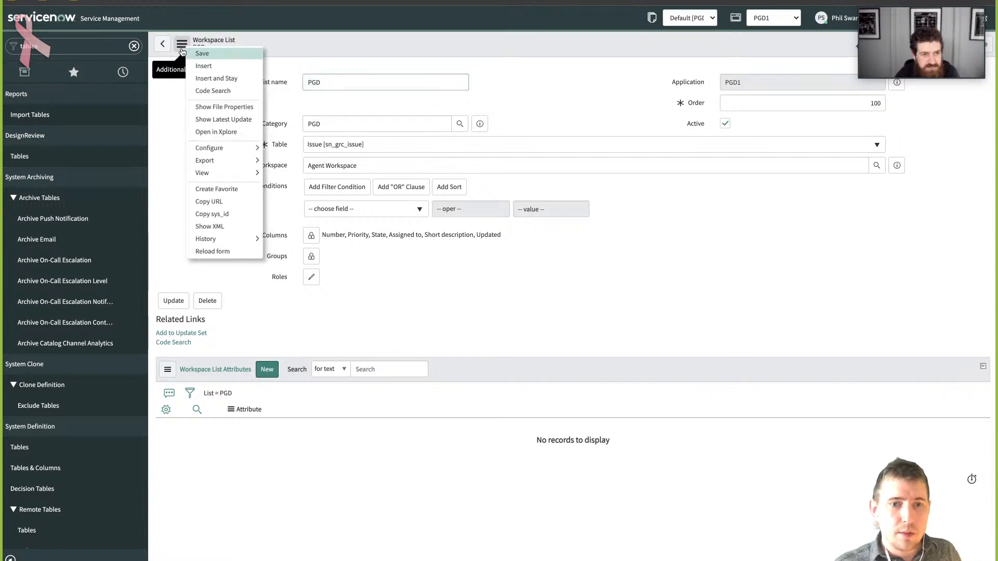
pyautogui.click(223, 215)
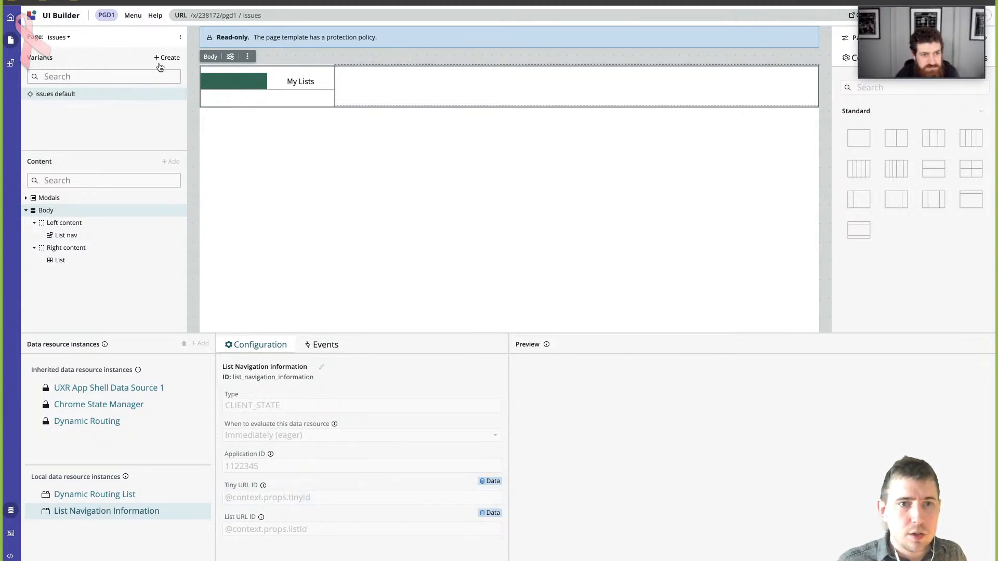
# - Switch to UI Builder and add a single required parameter named listId to the issues page, saving the change
pyautogui.click(180, 37)
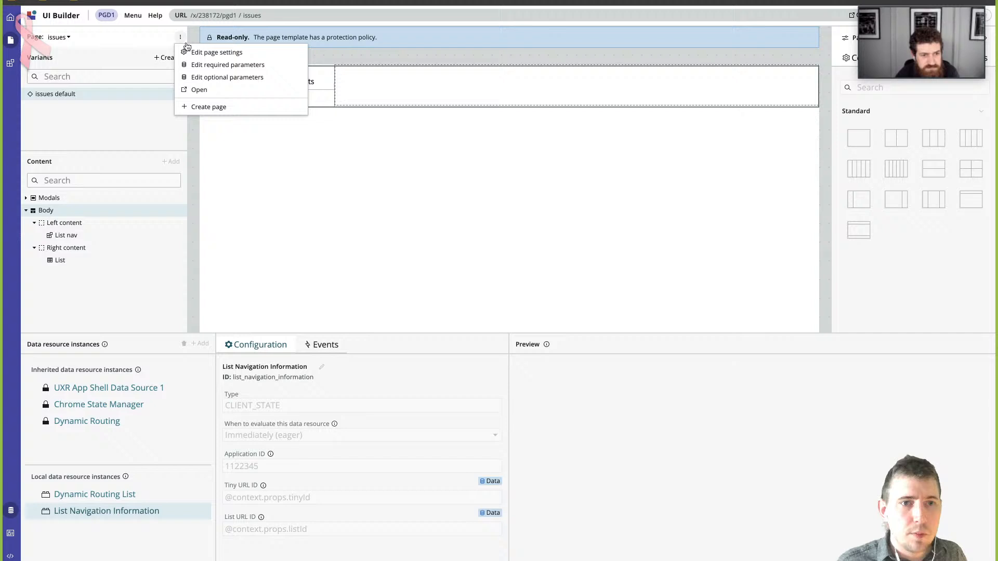
pyautogui.click(235, 67)
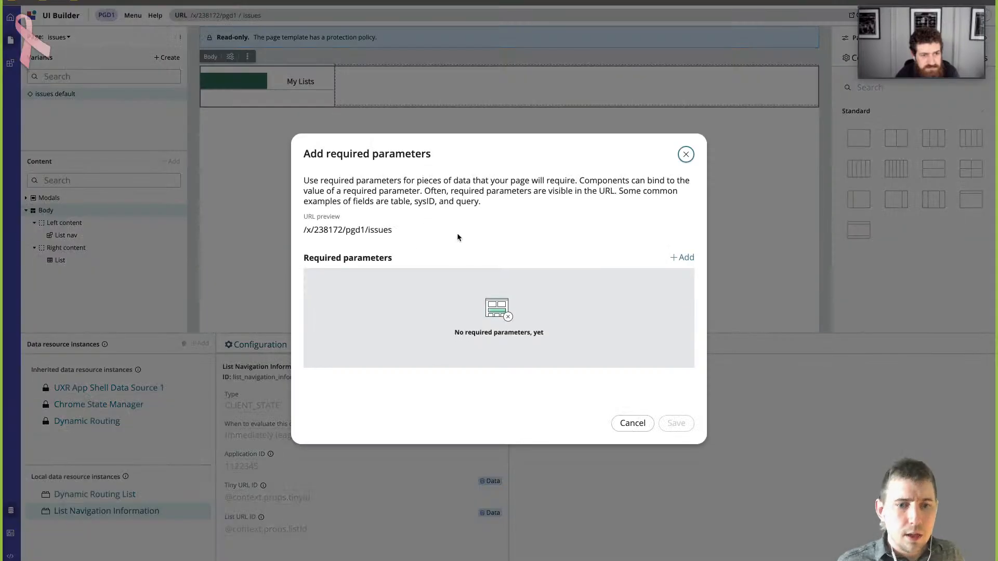
pyautogui.click(681, 258)
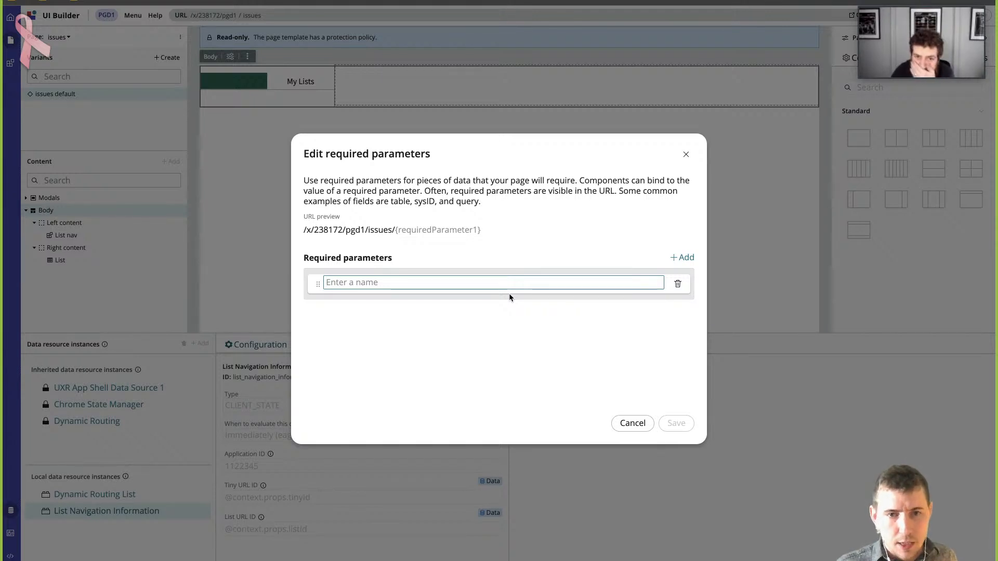
pyautogui.write('list')
pyautogui.press('BackSpace')
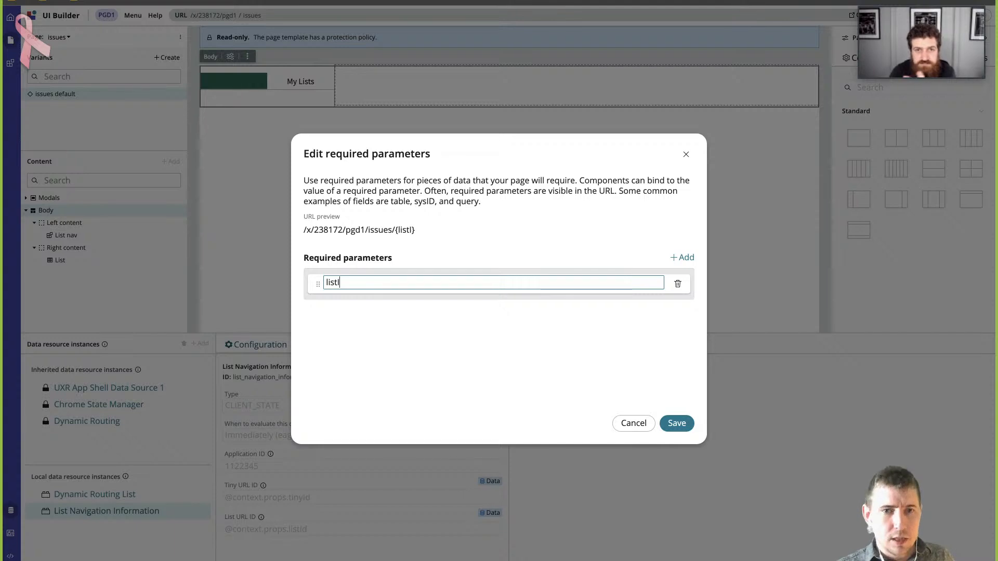
pyautogui.write('Id')
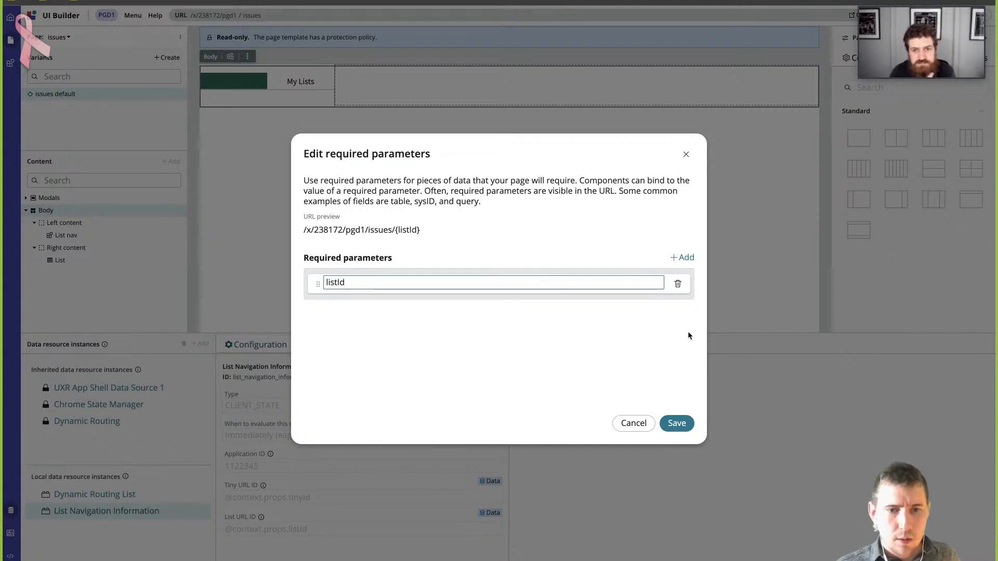
pyautogui.click(685, 258)
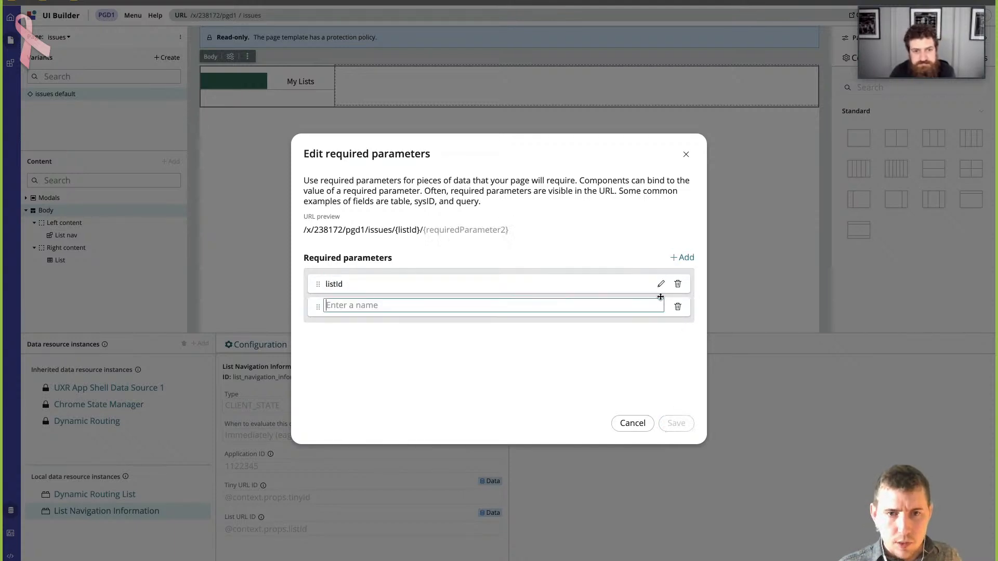
pyautogui.click(678, 306)
pyautogui.click(676, 423)
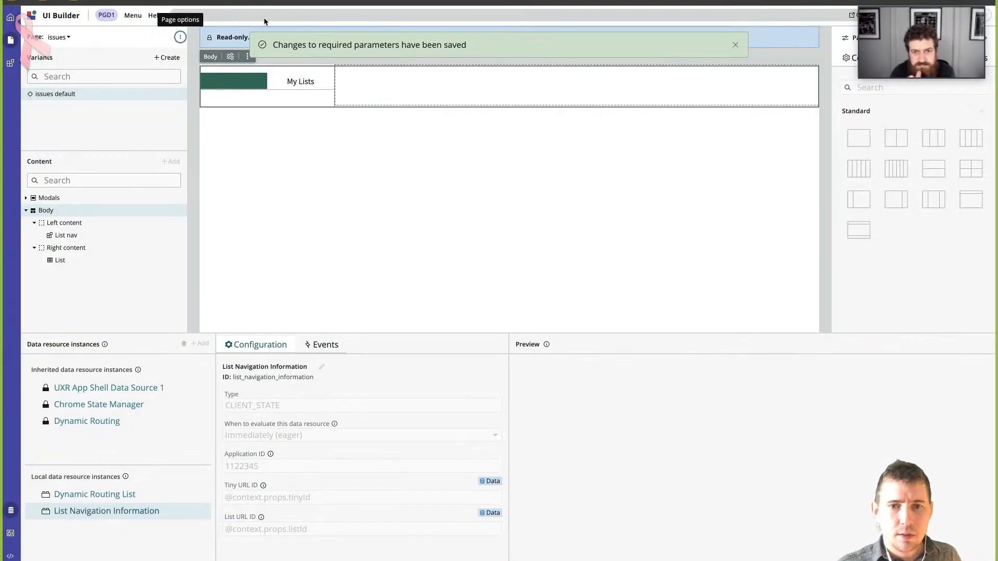
# - Set the listId test value to the copied sys_id, open the live issues page to check it, and return to UI Builder
pyautogui.click(280, 15)
pyautogui.hotkey('ctrl', 'v')
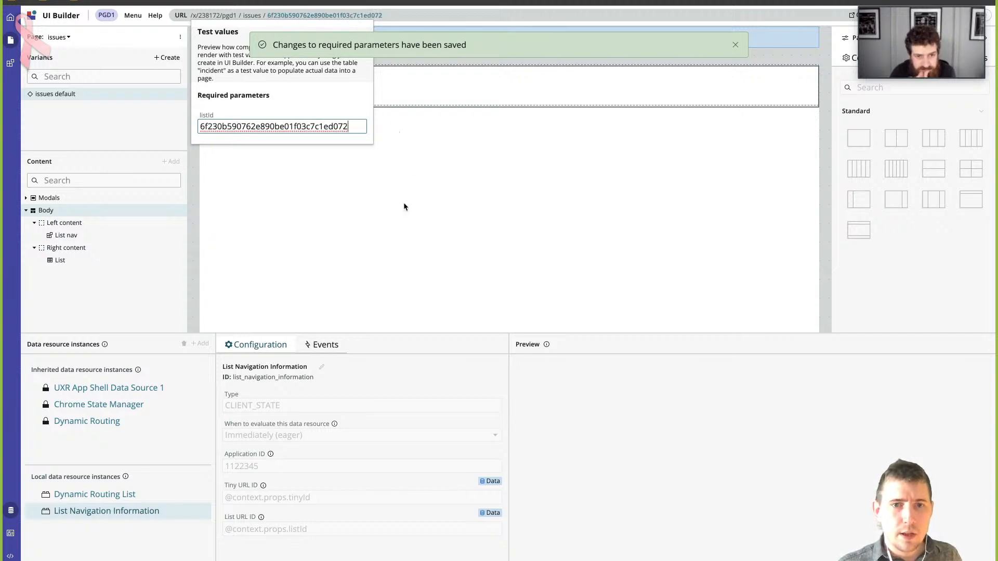
pyautogui.click(404, 185)
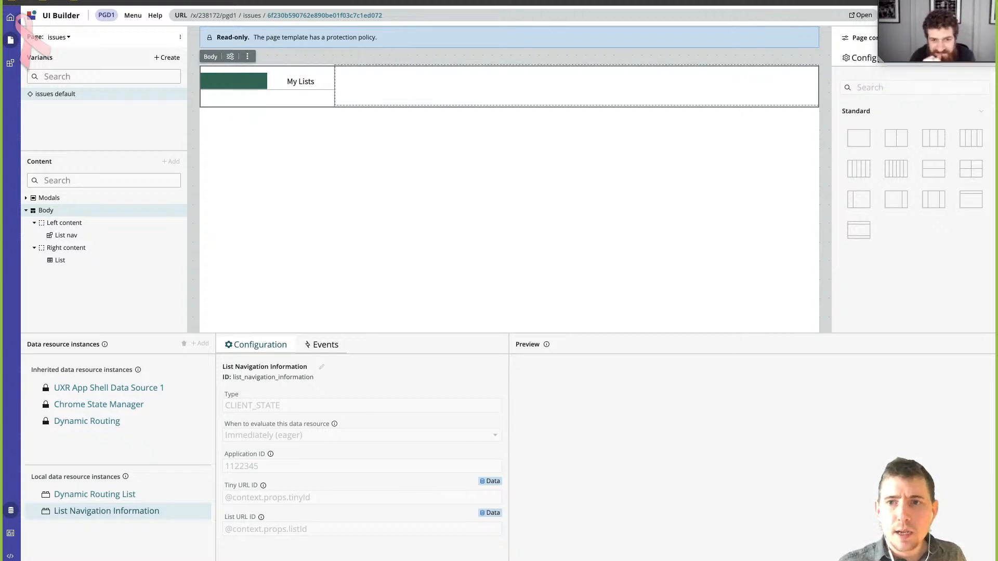
pyautogui.click(860, 16)
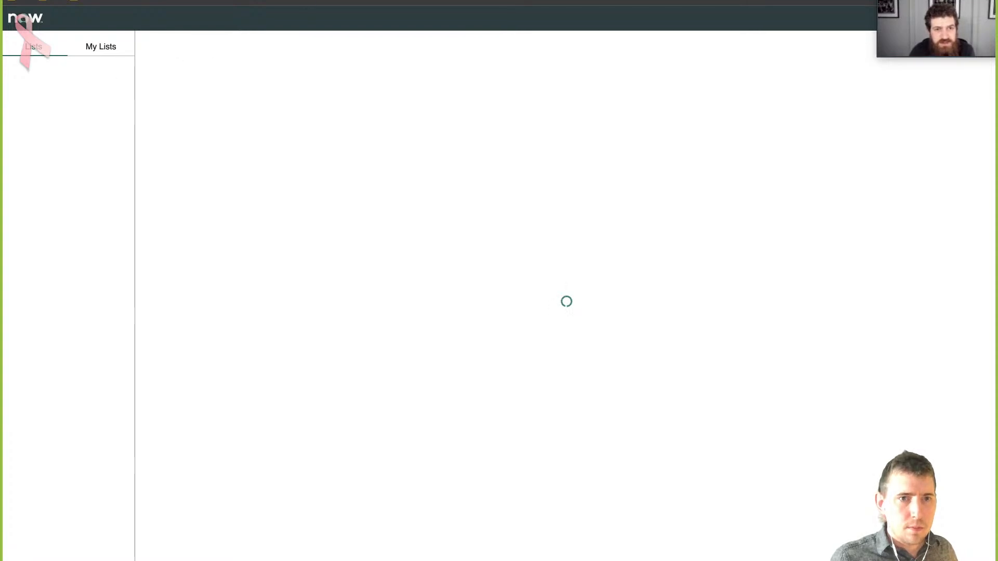
pyautogui.hotkey('ctrl', 'shift', 'Tab')
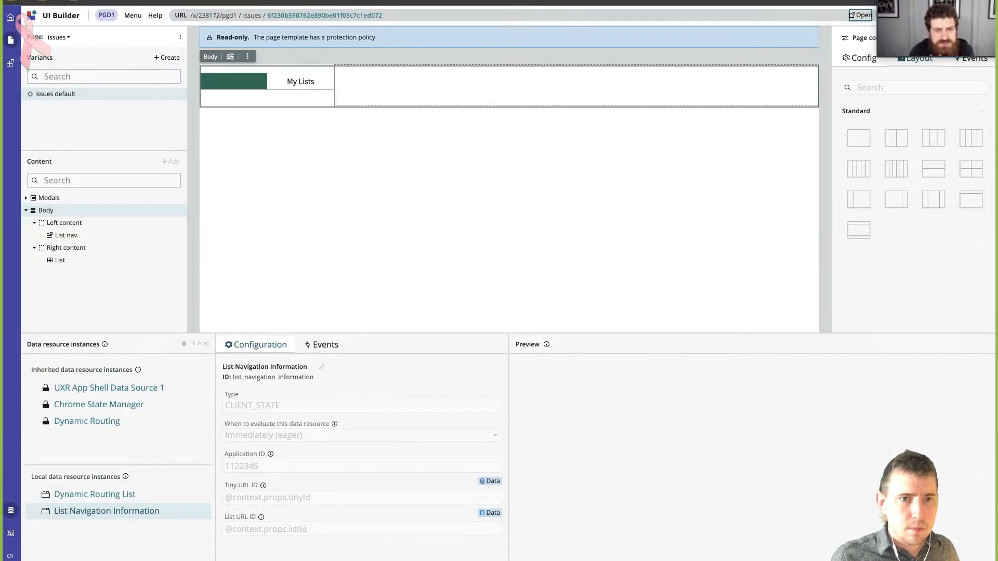
# - Examine the configuration of the Dynamic Routing List and List Navigation Information data resources, including the List URL ID binding
pyautogui.hotkey('ctrl', 'Tab')
pyautogui.hotkey('ctrl', 'shift', 'Tab')
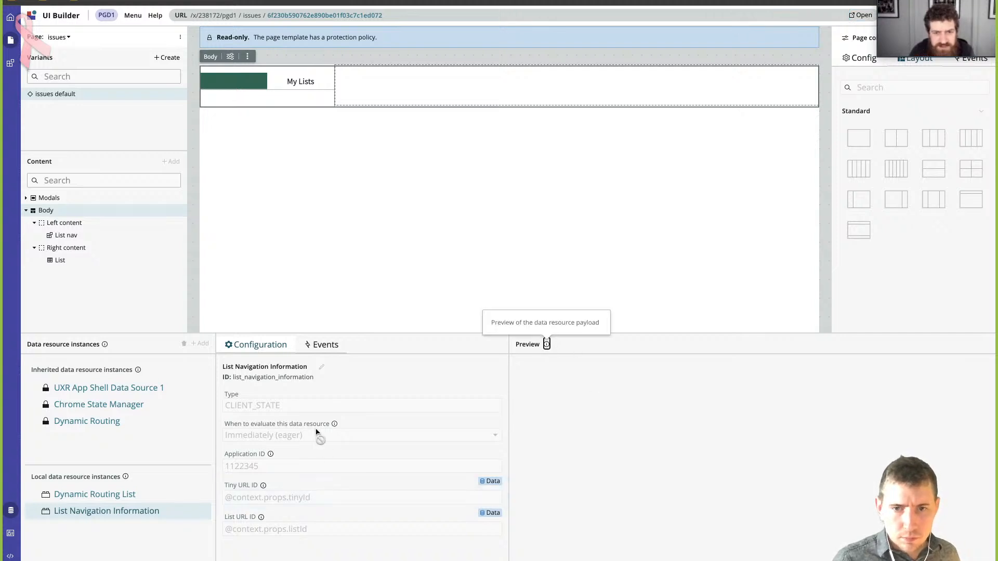
pyautogui.click(83, 496)
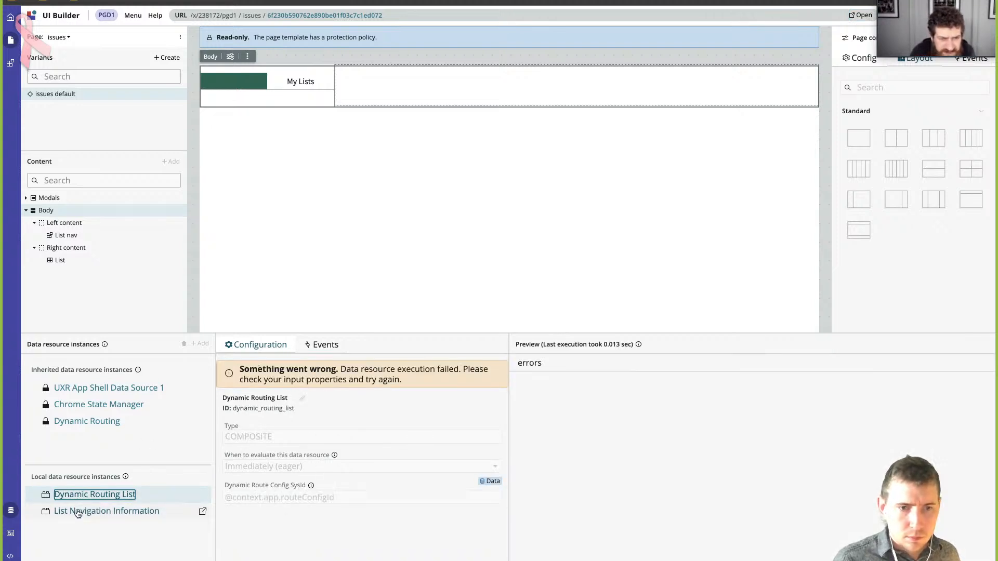
pyautogui.click(78, 512)
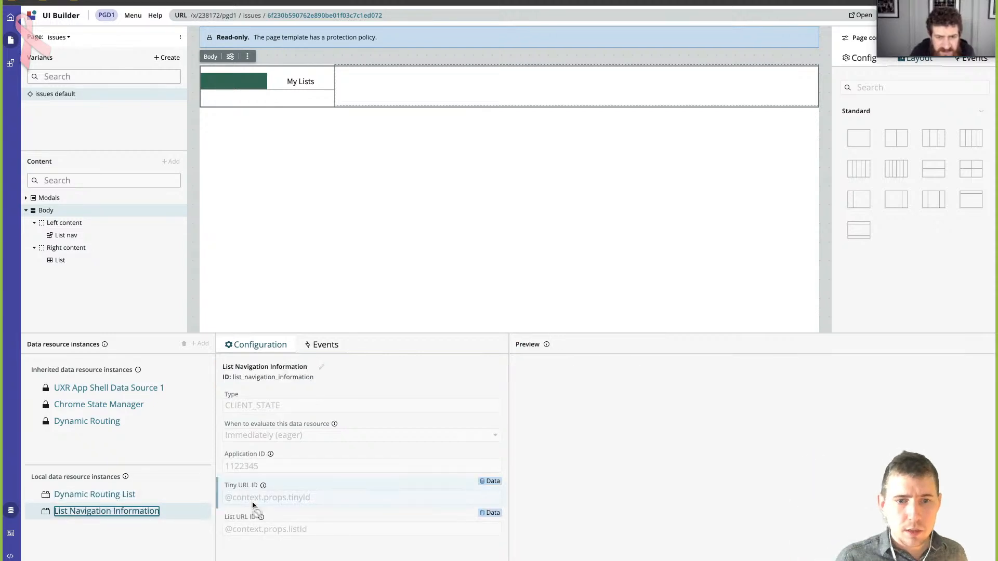
pyautogui.click(287, 530)
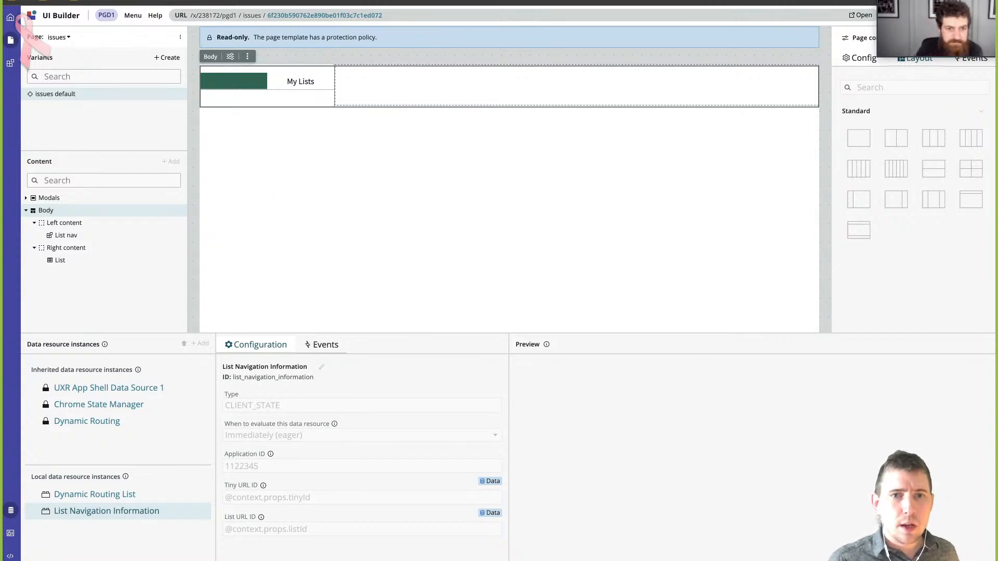
# - Switch to the PGD workspace list record in ServiceNow, open its category record and copy the category's sys_id
pyautogui.click(323, 1)
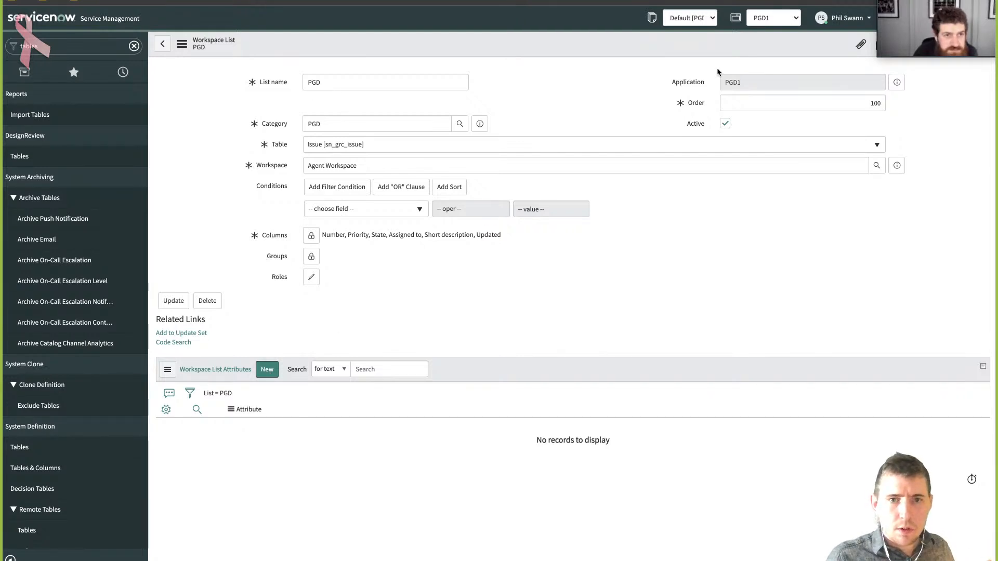
pyautogui.click(481, 125)
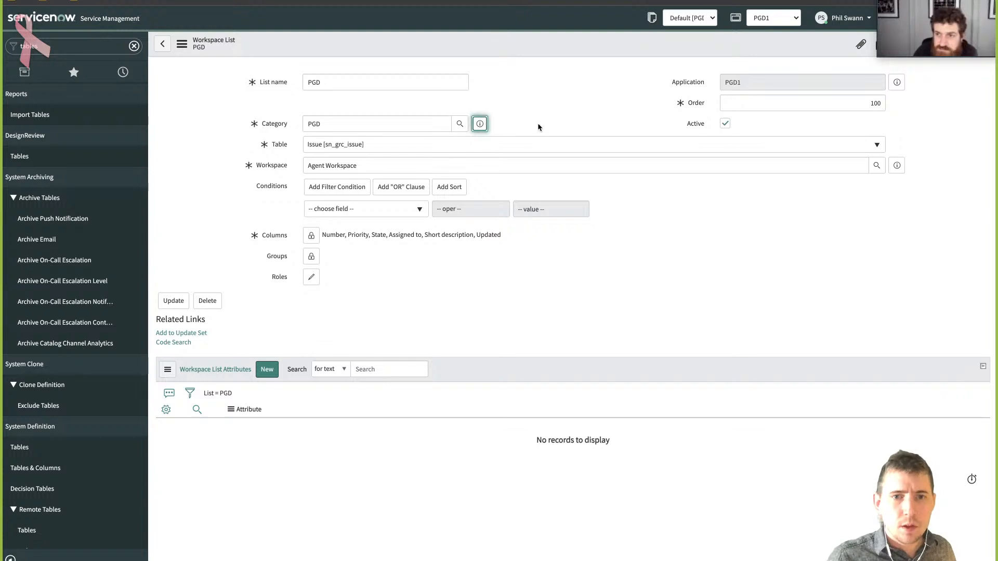
pyautogui.click(613, 162)
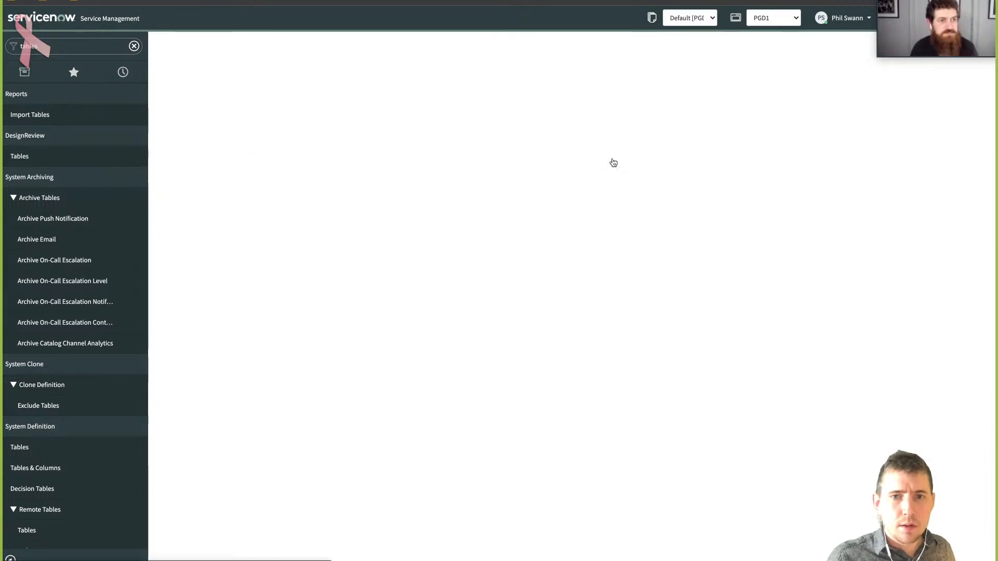
pyautogui.doubleClick(341, 86)
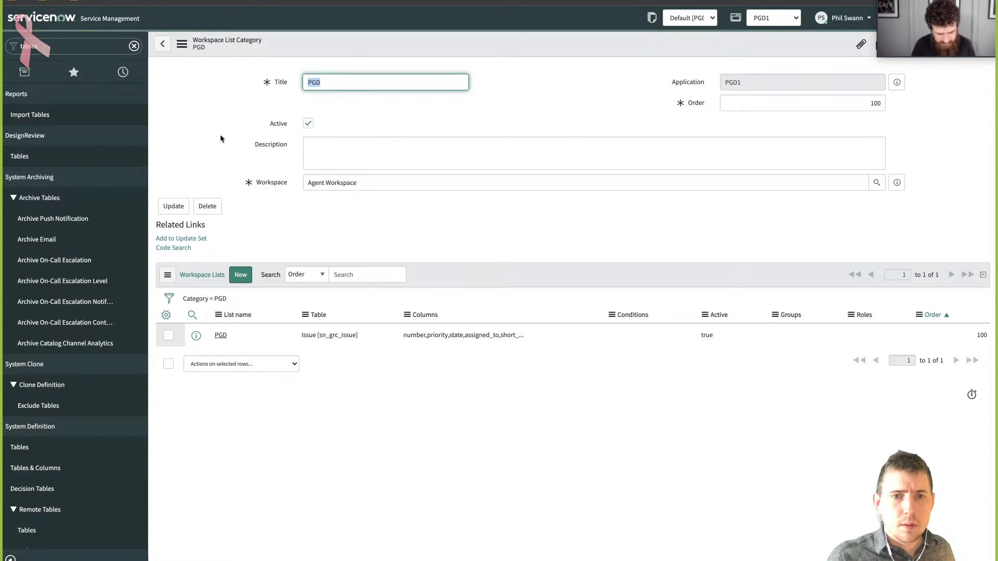
pyautogui.click(183, 45)
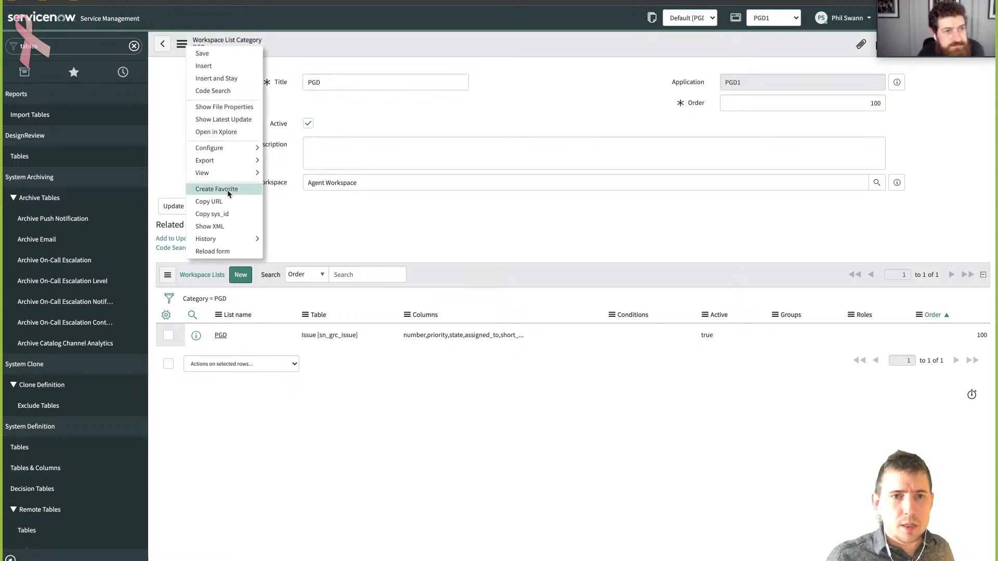
pyautogui.click(223, 214)
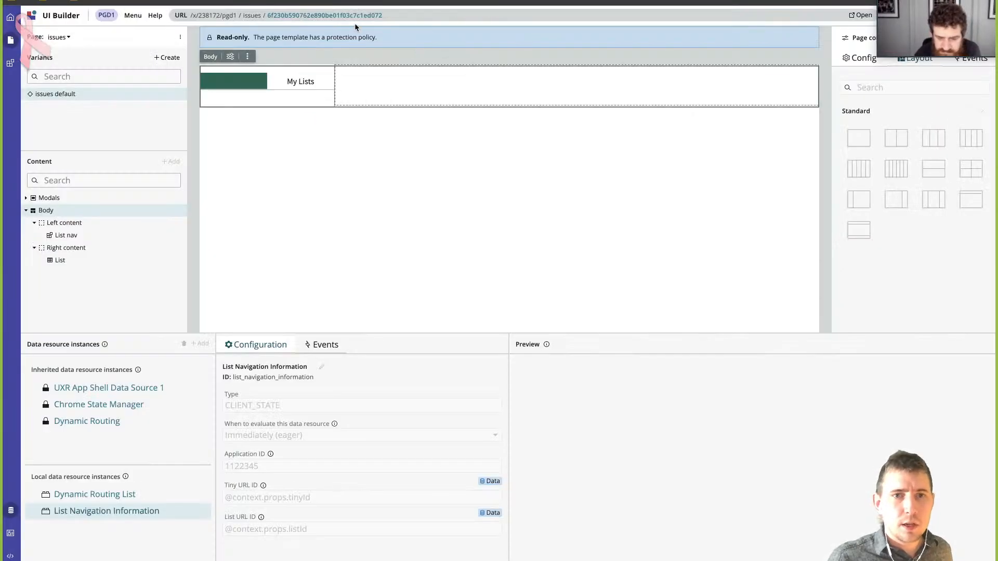
# - Back in UI Builder, replace the issues page's listId test value with the copied category sys_id
pyautogui.click(359, 17)
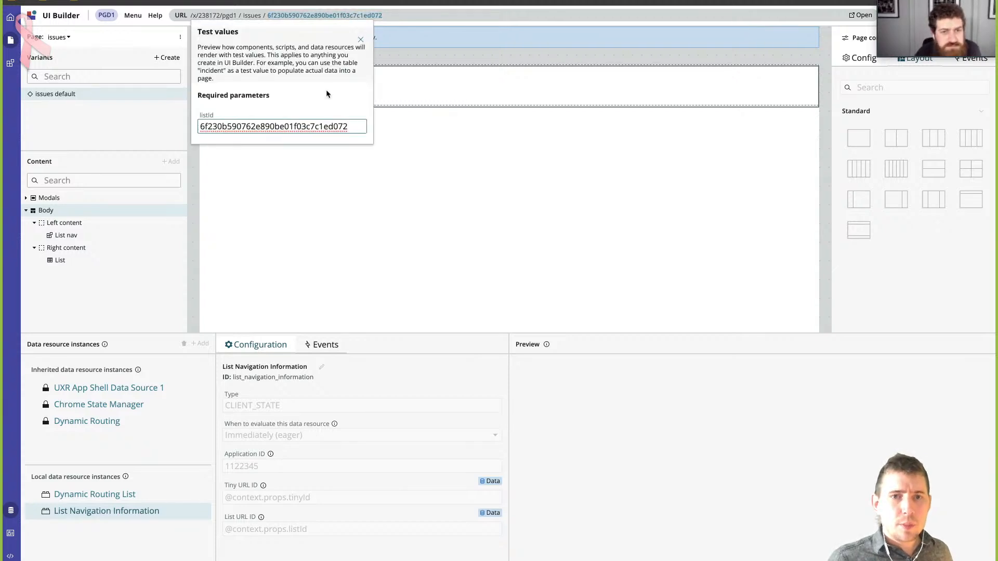
pyautogui.hotkey('ctrl', 'a')
pyautogui.press('BackSpace')
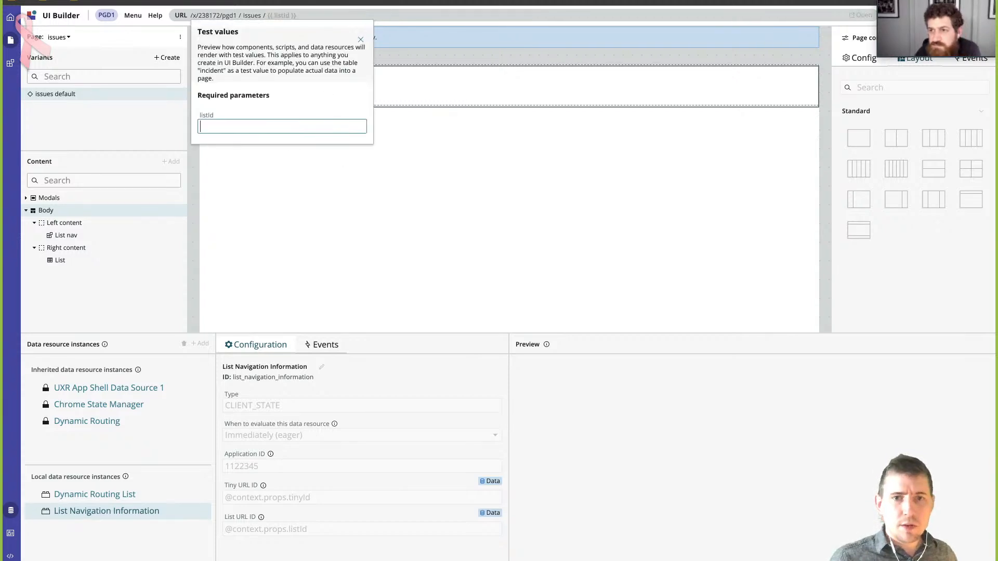
pyautogui.hotkey('ctrl', 'v')
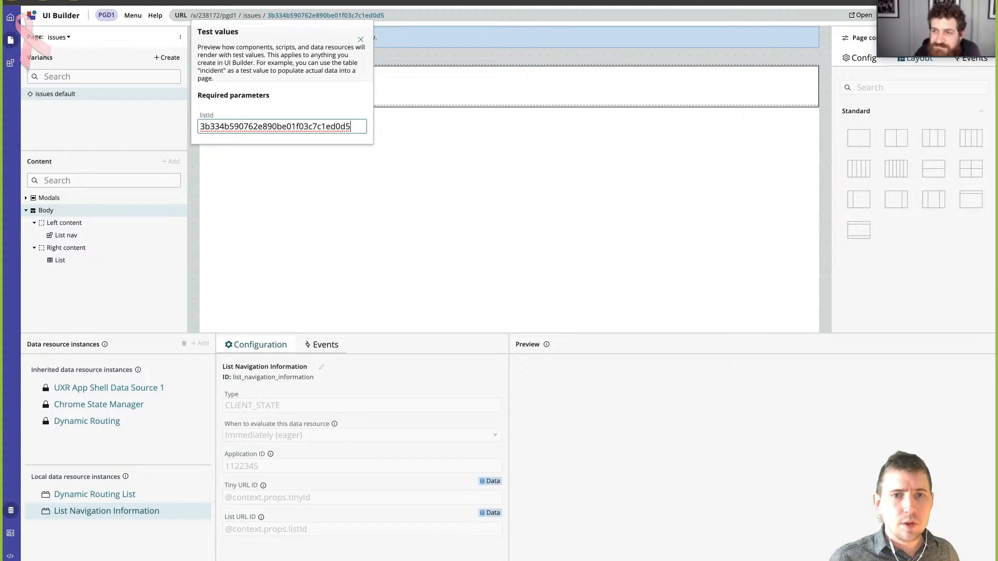
pyautogui.click(357, 102)
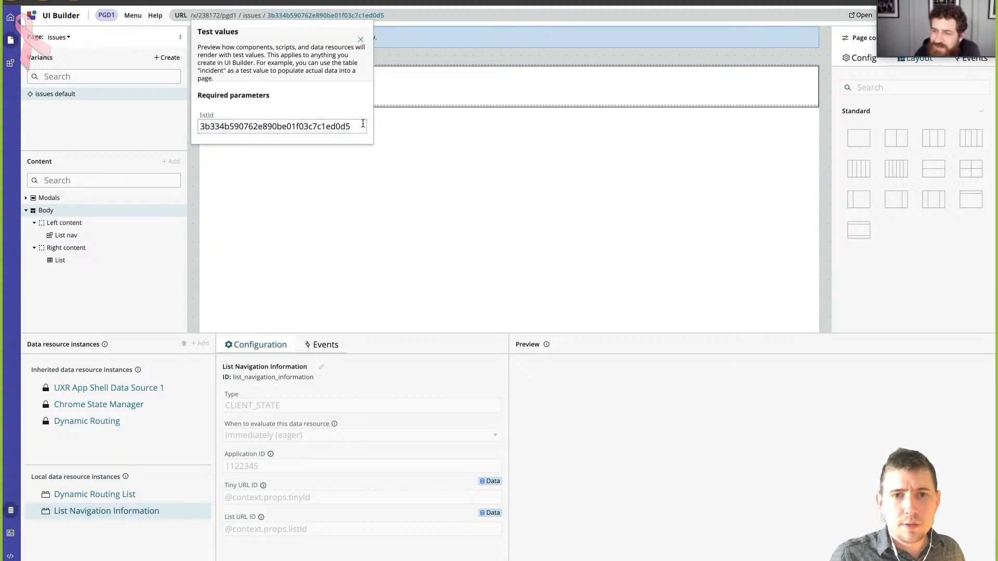
pyautogui.click(429, 138)
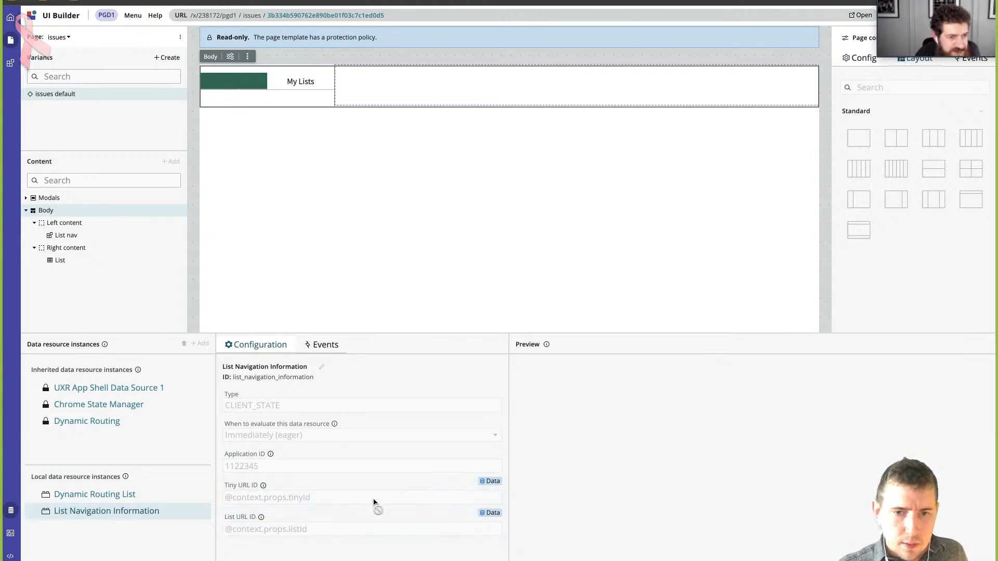
# - Check the PGD workspace list category record in ServiceNow again and return to the issues page in UI Builder
pyautogui.moveTo(263, 485)
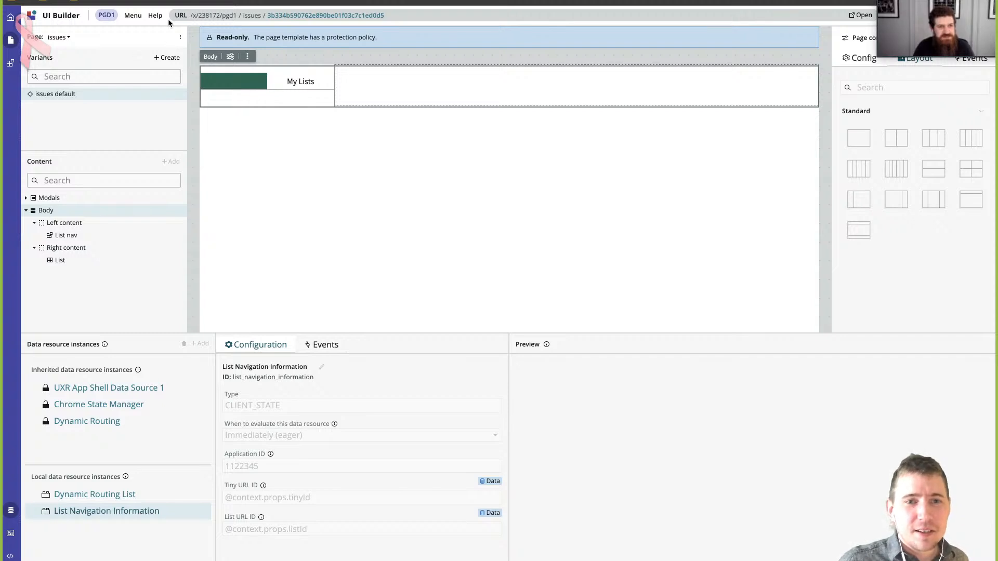
pyautogui.click(146, 1)
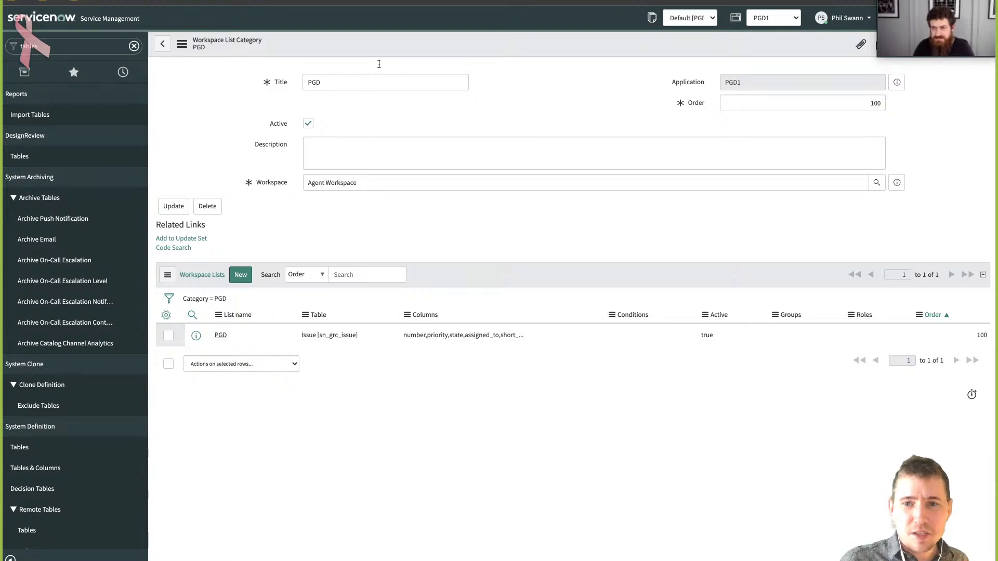
pyautogui.click(363, 2)
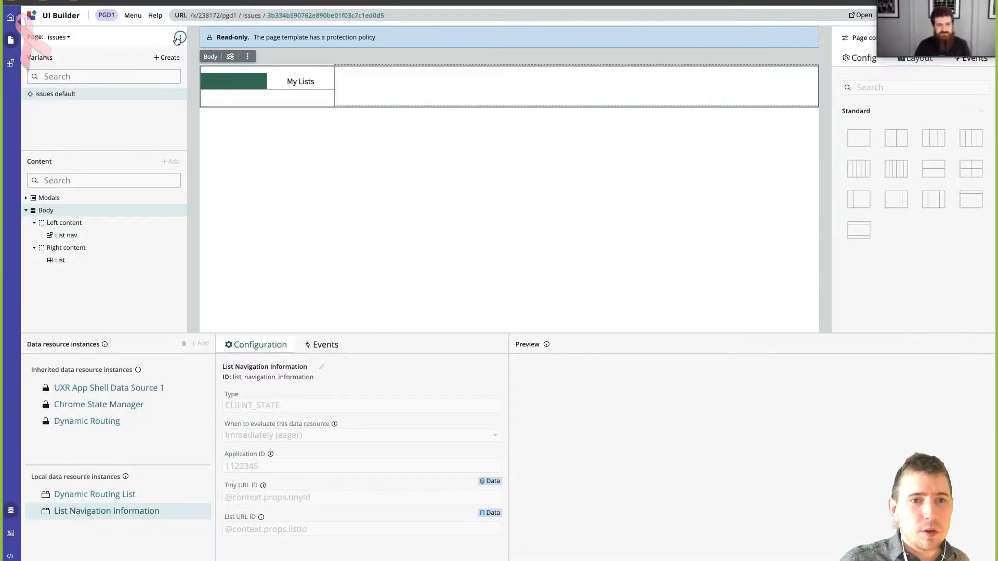
pyautogui.click(180, 37)
pyautogui.click(210, 107)
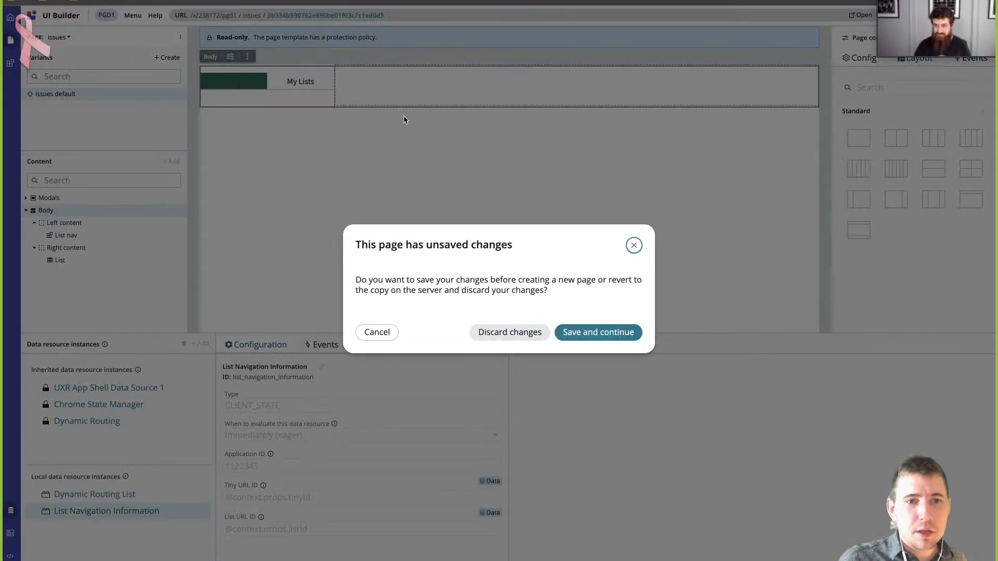
pyautogui.click(585, 337)
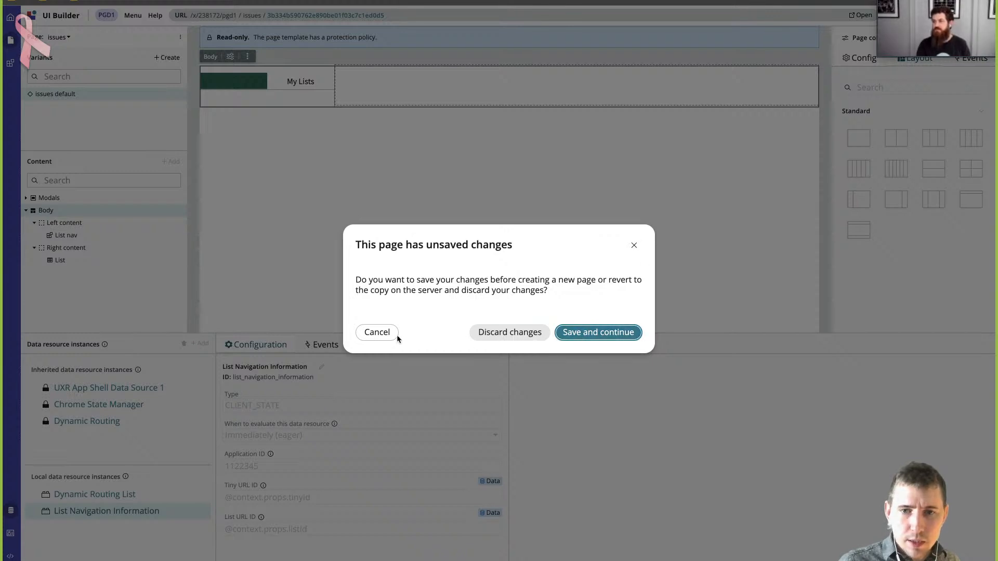
pyautogui.click(378, 331)
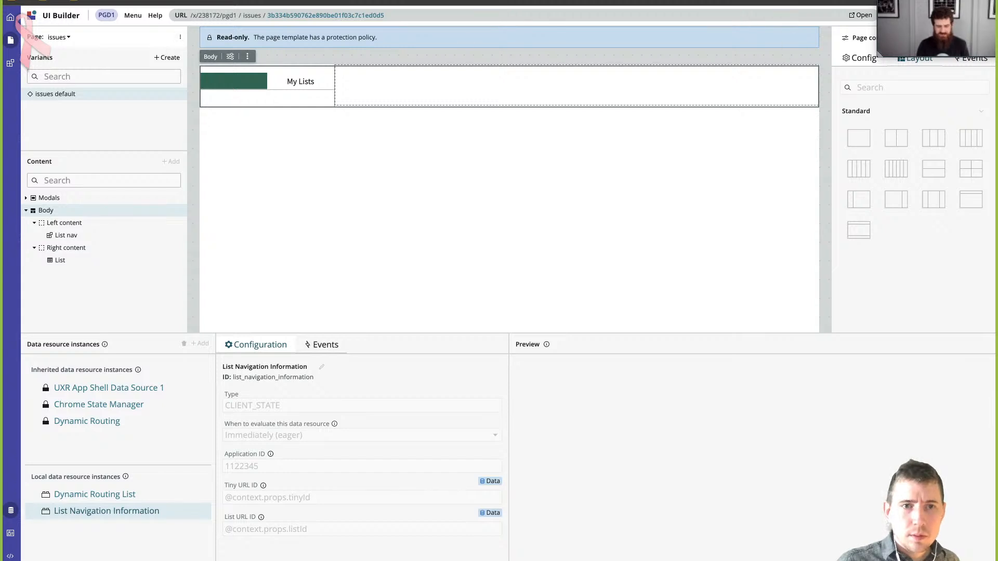
pyautogui.moveTo(951, 1); pyautogui.dragTo(953, 40)
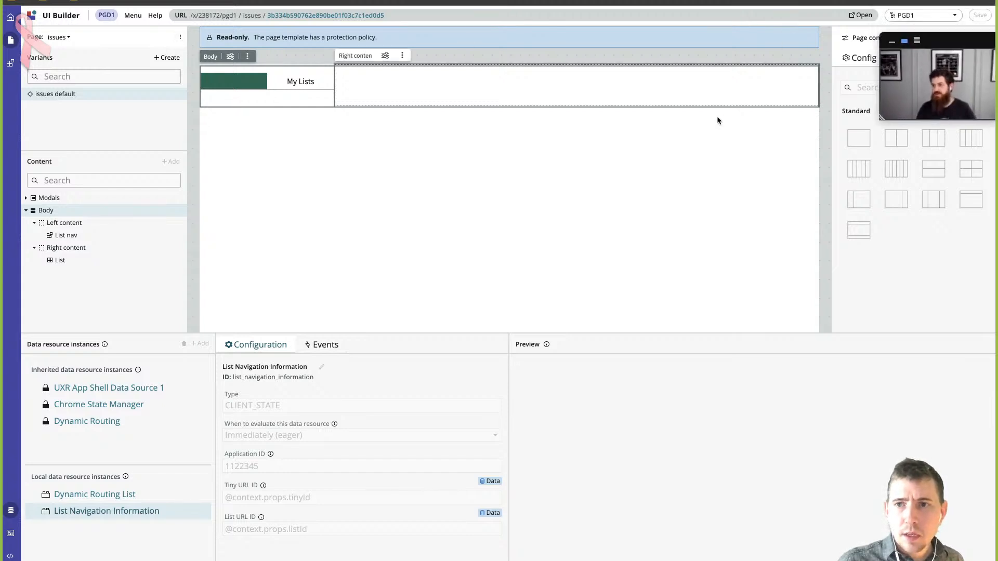
# - Start a new page in the PGD1 experience, discarding the unsaved changes, and name it issues2
pyautogui.click(180, 39)
pyautogui.click(198, 105)
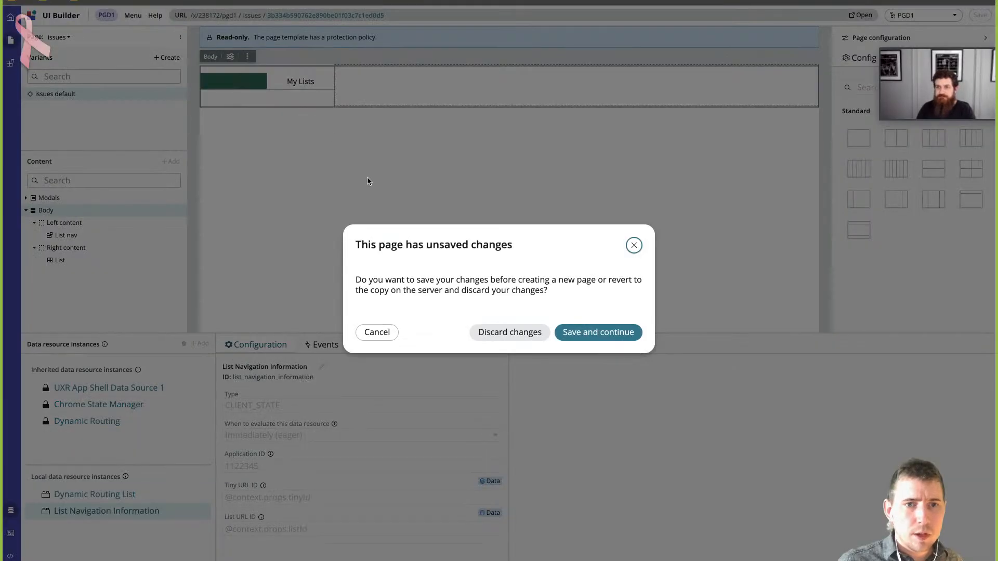
pyautogui.click(510, 332)
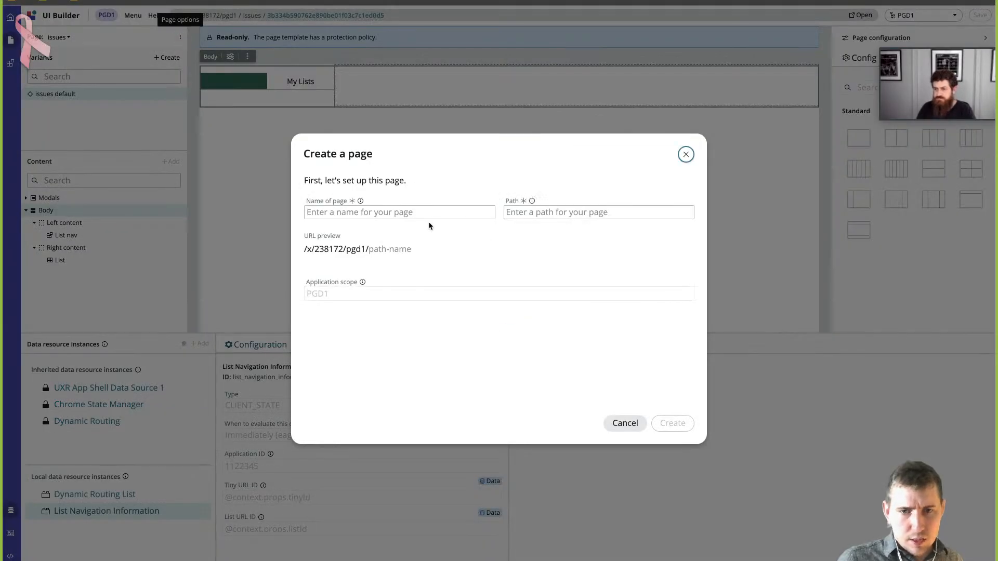
pyautogui.click(416, 212)
pyautogui.write('is')
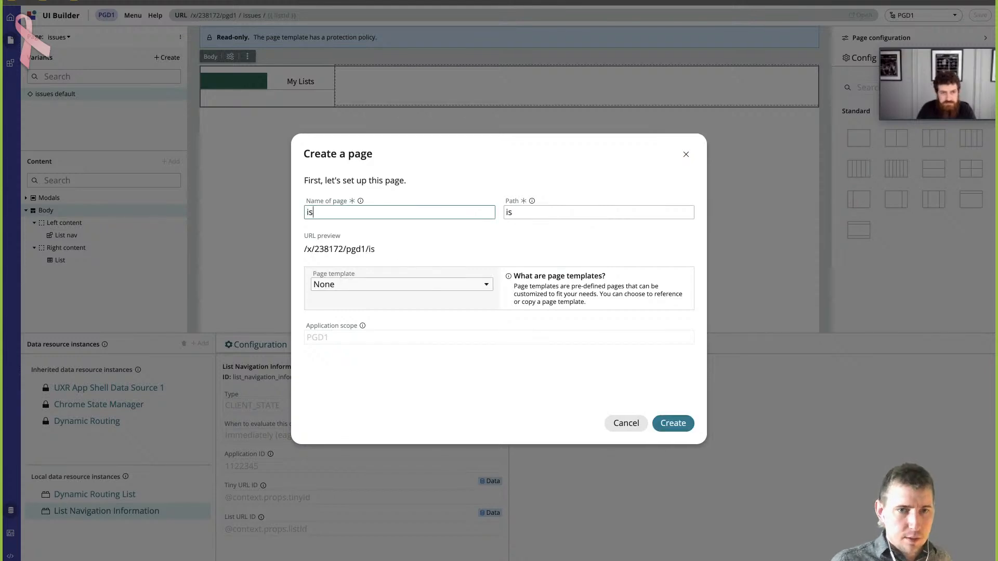
pyautogui.write('sues2')
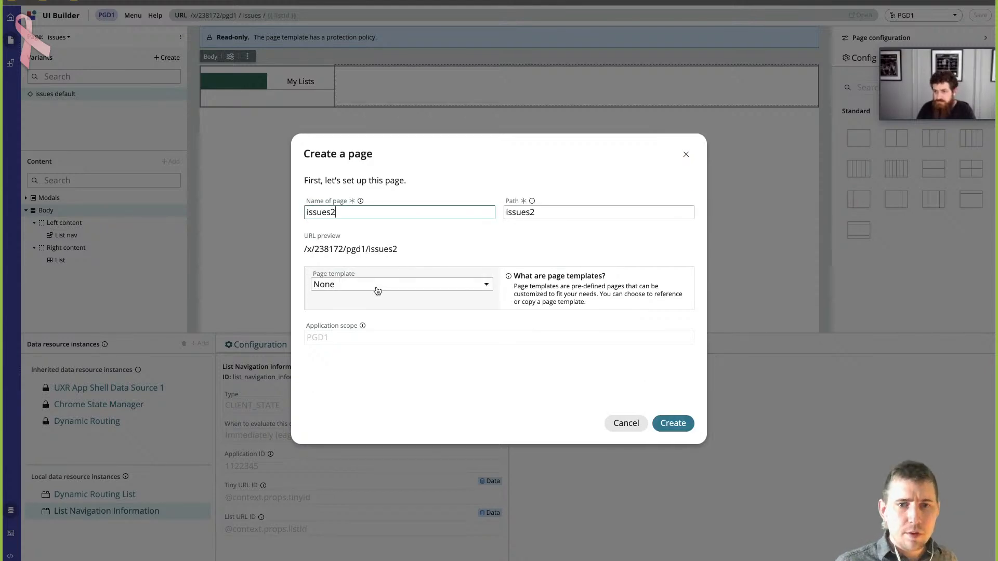
# - Create the page by referencing the Simple List template and its data, and finish without adding URL parameters
pyautogui.click(378, 291)
pyautogui.scroll(-3, 368, 372)
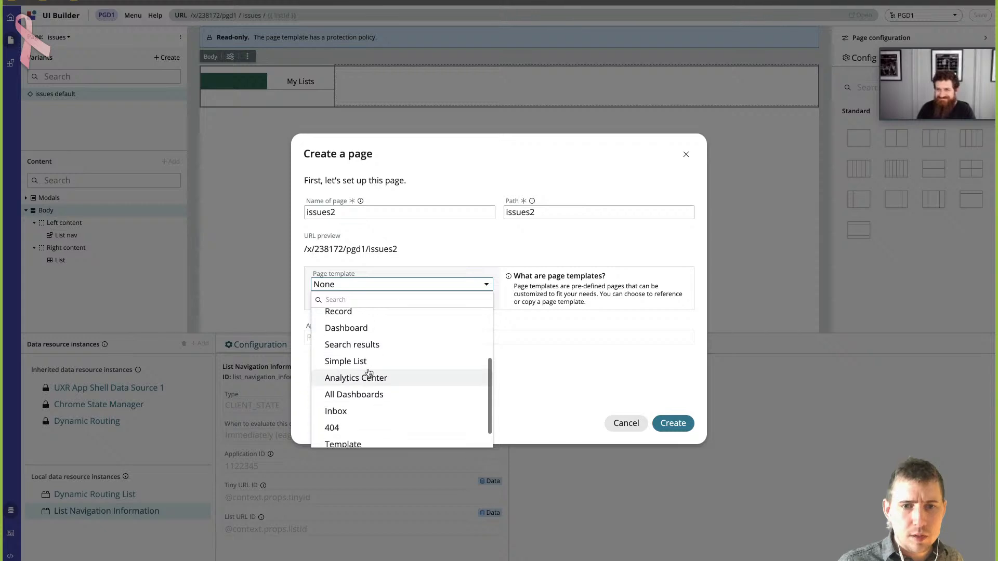
pyautogui.click(368, 362)
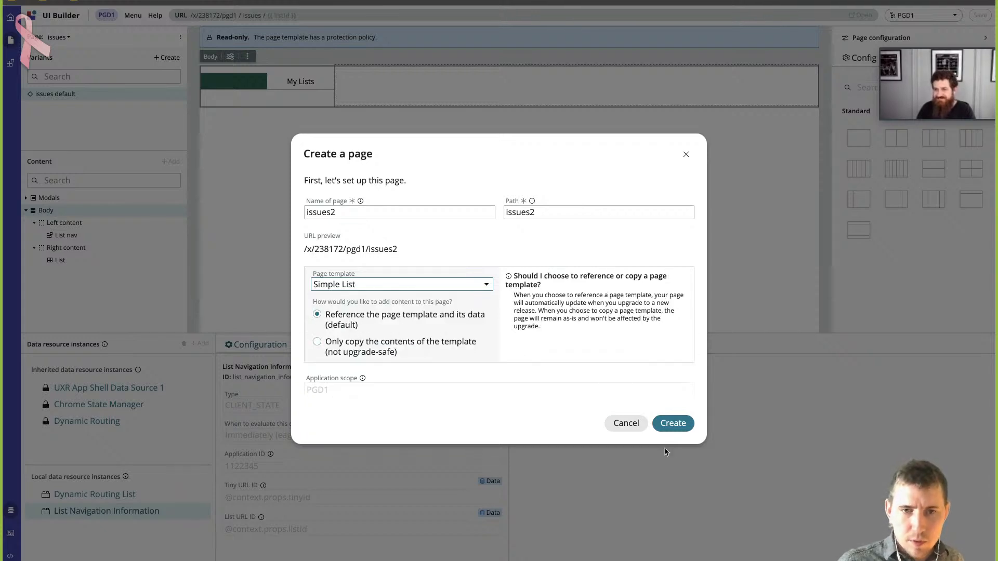
pyautogui.click(670, 423)
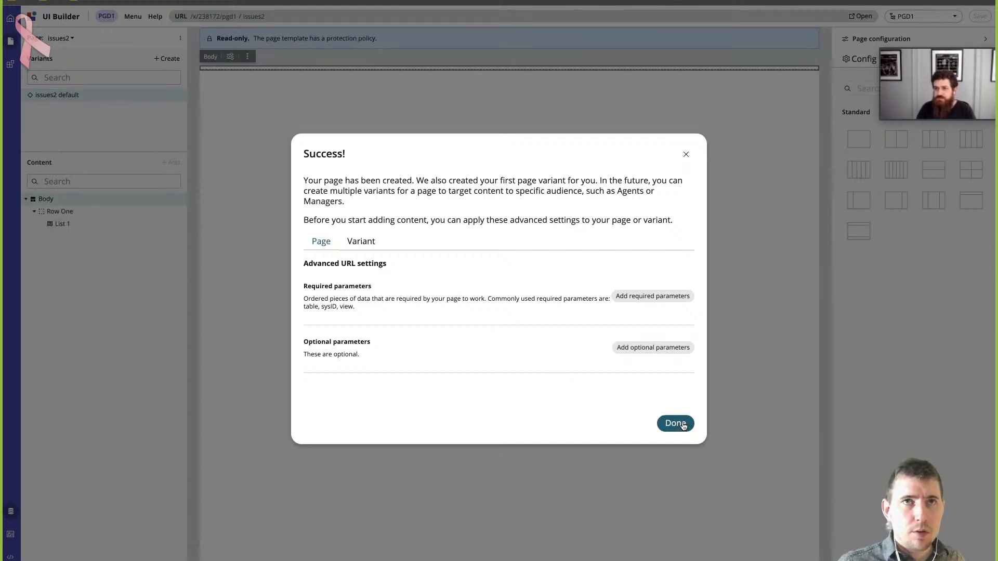
pyautogui.click(684, 426)
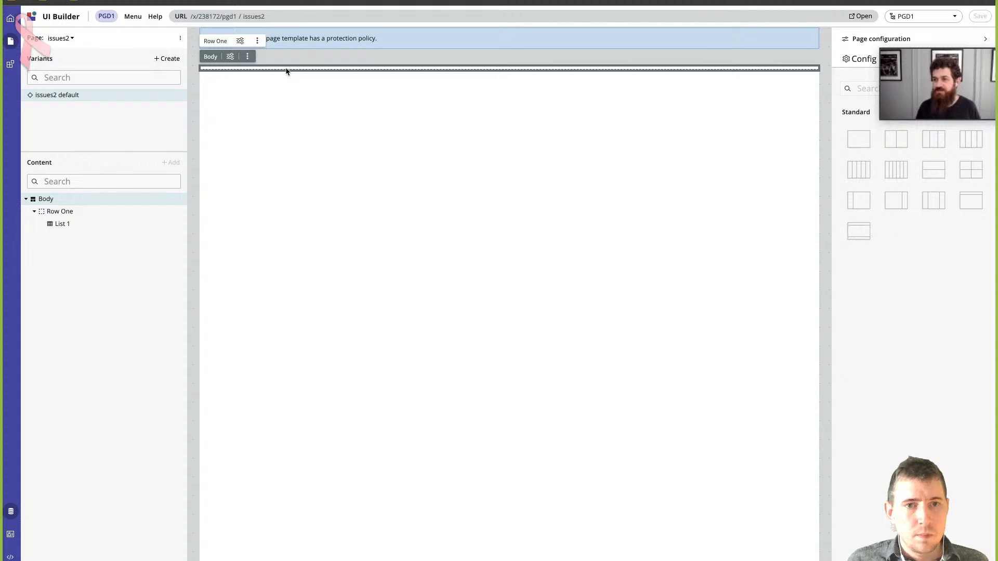
# - Examine the issues2 page's Row One, its inherited Dynamic Routing data resource, and the List 1 component's configuration
pyautogui.click(299, 71)
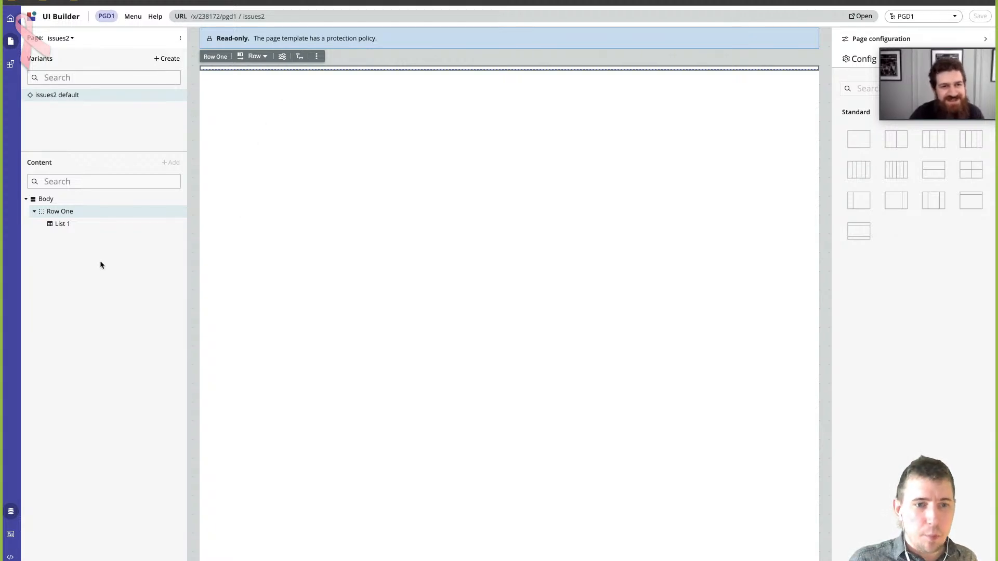
pyautogui.click(11, 512)
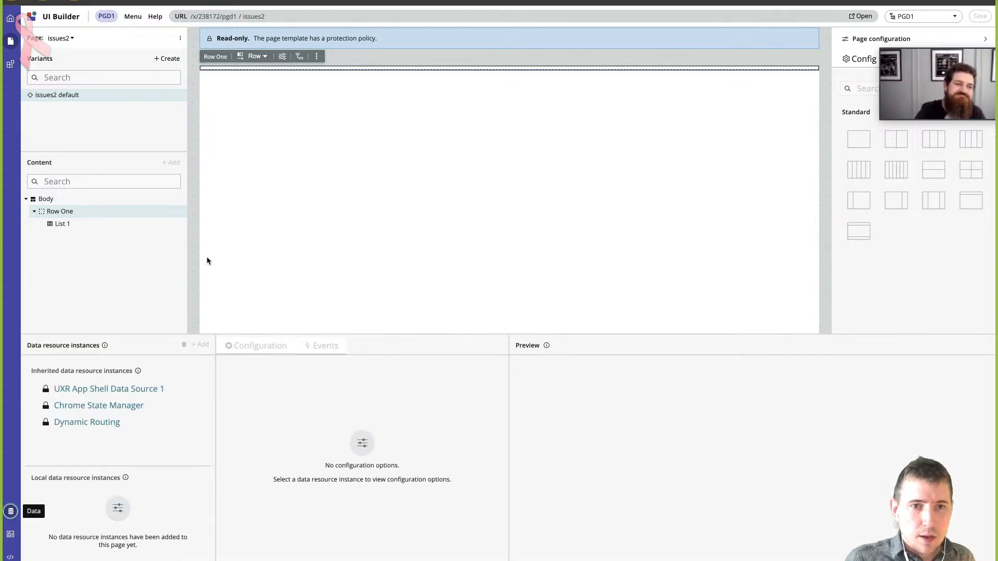
pyautogui.click(138, 423)
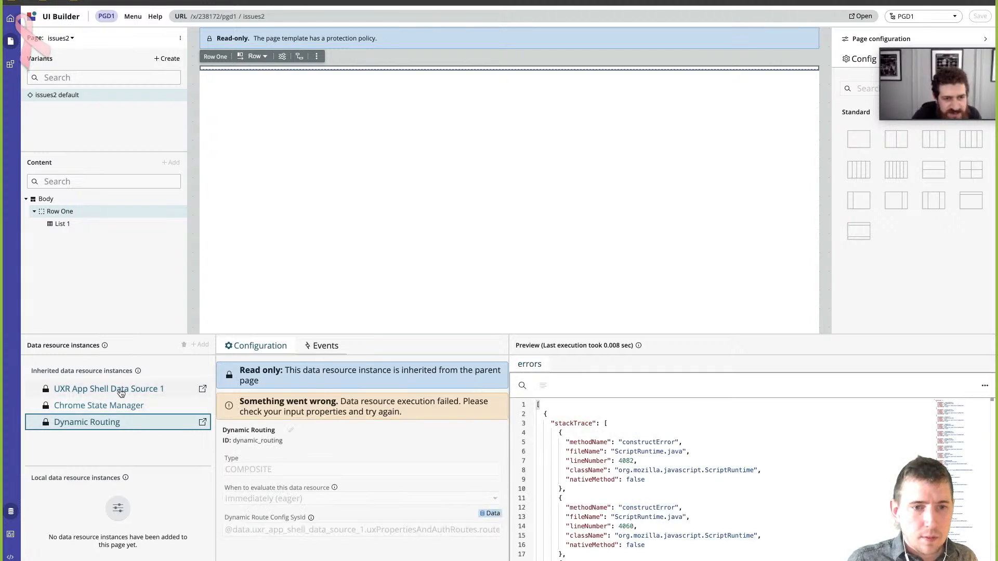
pyautogui.click(79, 225)
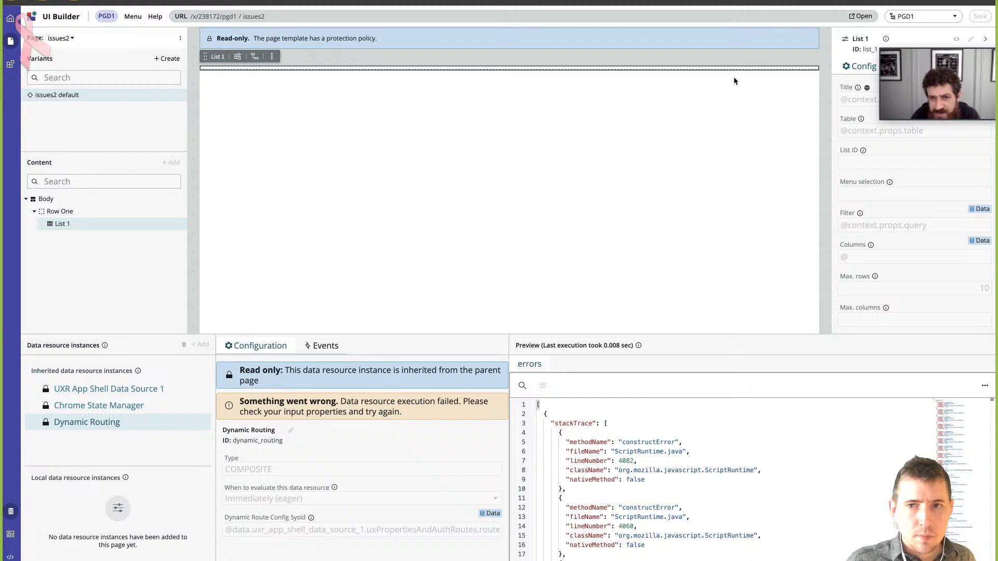
pyautogui.moveTo(942, 57); pyautogui.dragTo(72, 12)
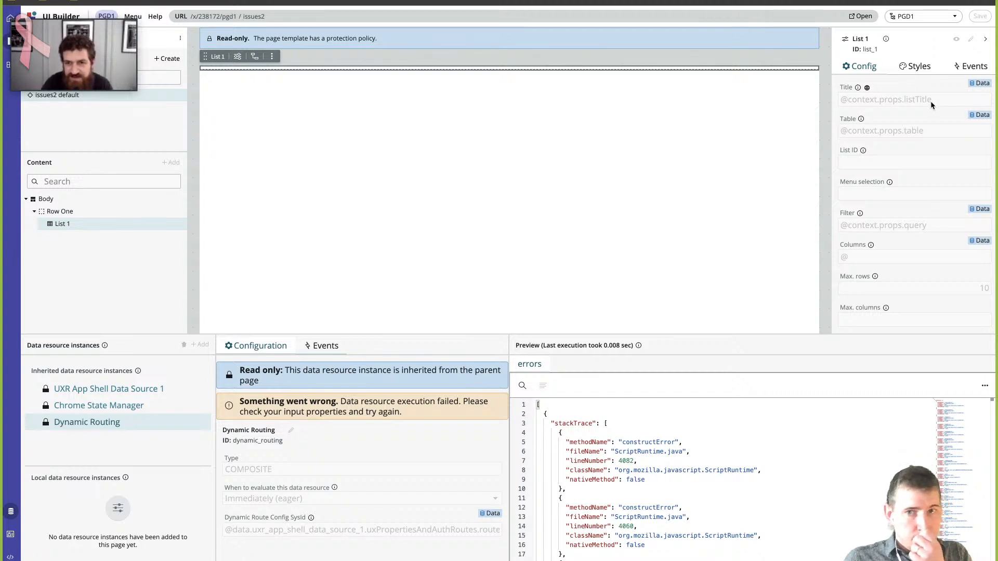
# - Review List 1's configuration, from its title, table, filter and columns bindings down to the inline editing and word wrap settings
pyautogui.scroll(-3, 928, 177)
pyautogui.scroll(-8, 918, 168)
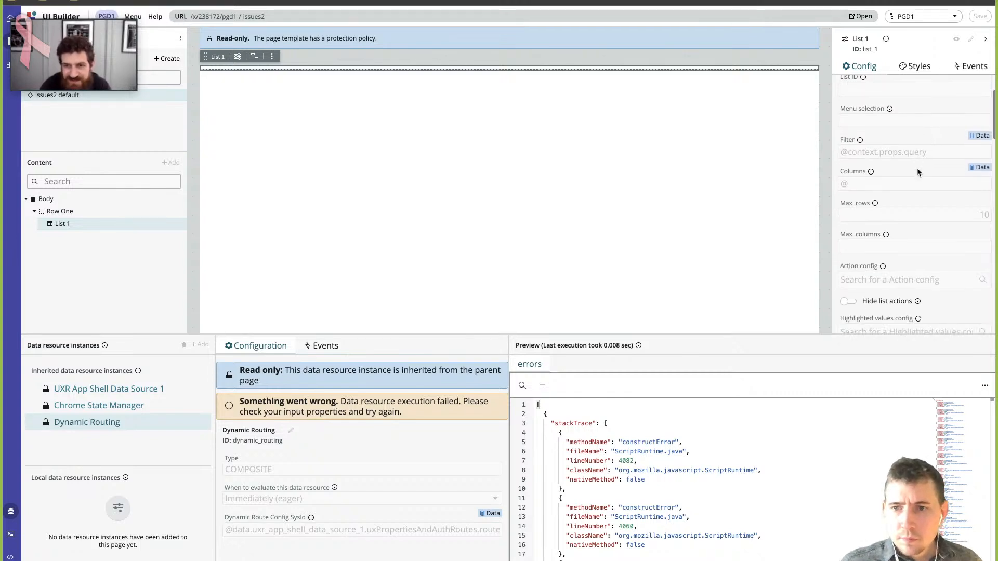
pyautogui.scroll(-1, 915, 169)
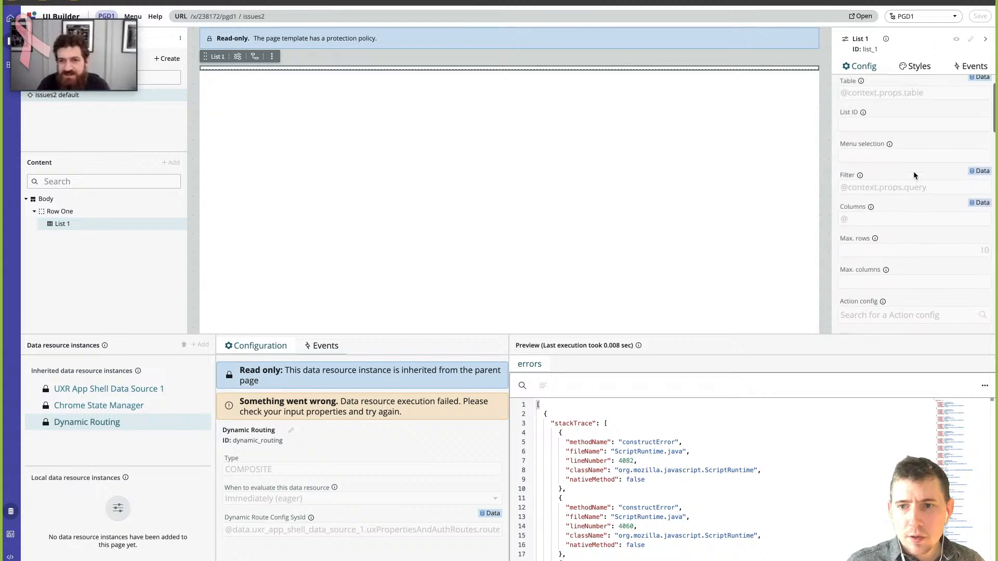
pyautogui.scroll(3, 913, 171)
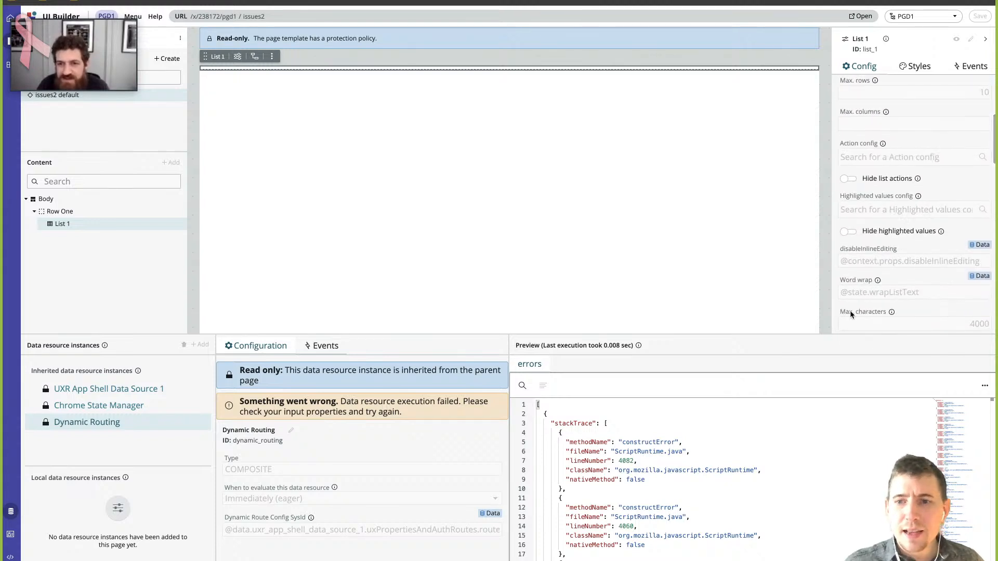
pyautogui.scroll(5, 863, 288)
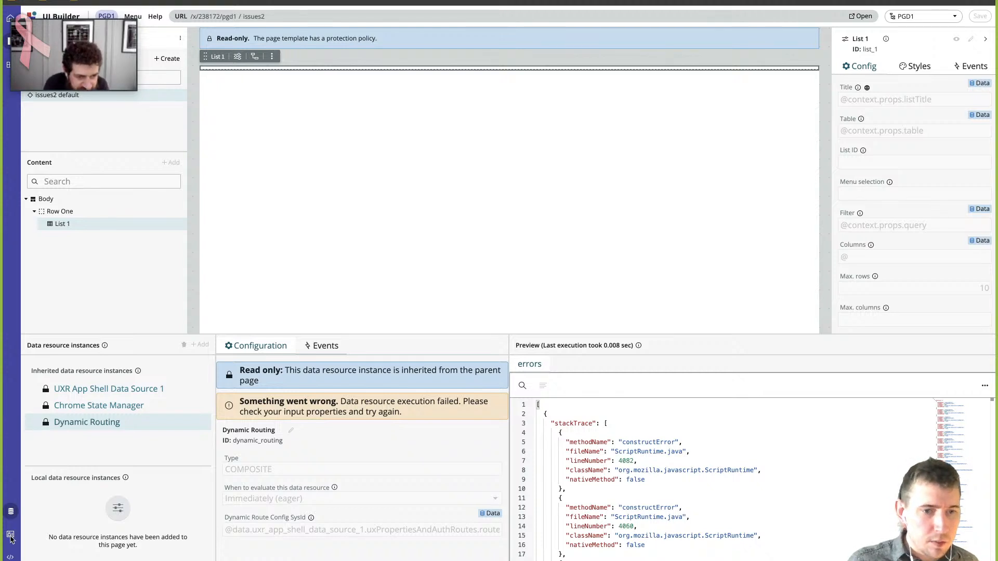
# - Compare the page's client state parameters with List 1's bindings, and return to the data resource instances
pyautogui.click(11, 538)
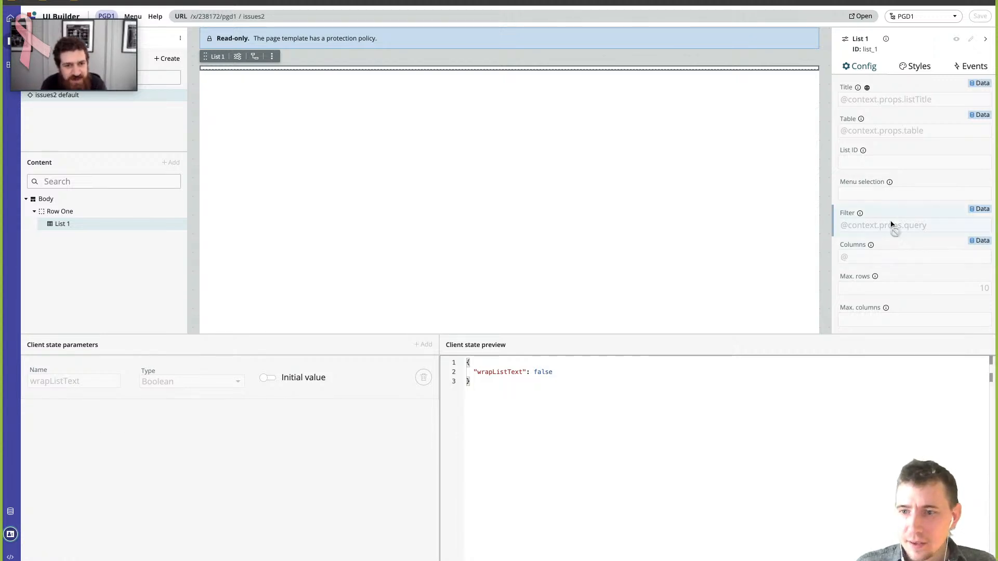
pyautogui.scroll(-1, 891, 188)
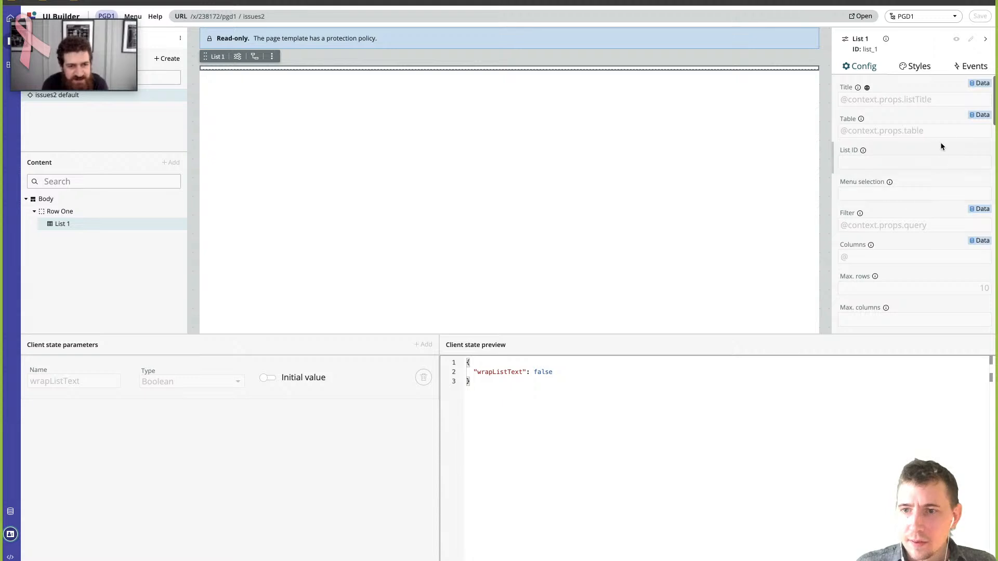
pyautogui.scroll(-1, 949, 132)
pyautogui.scroll(-5, 950, 132)
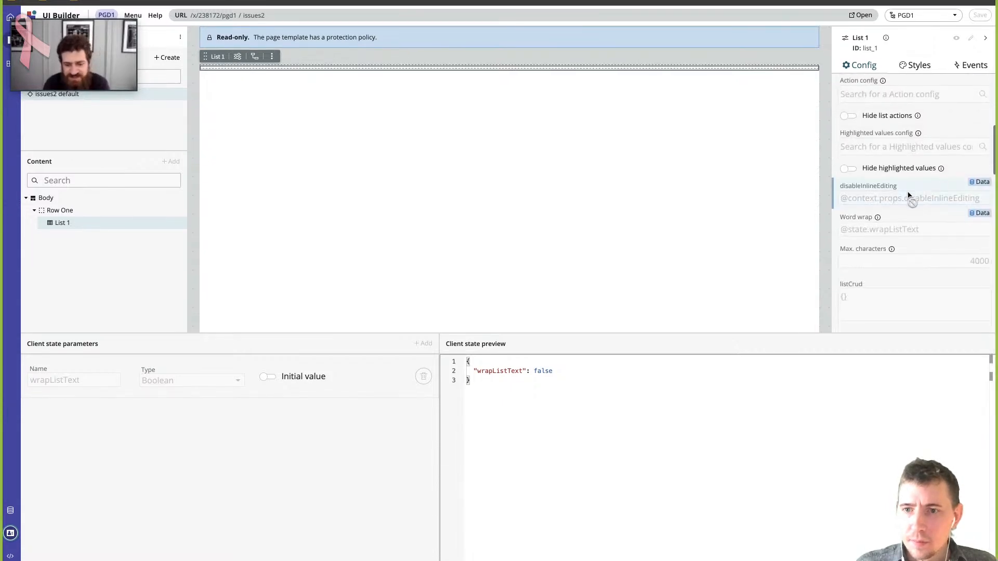
pyautogui.scroll(-1, 904, 205)
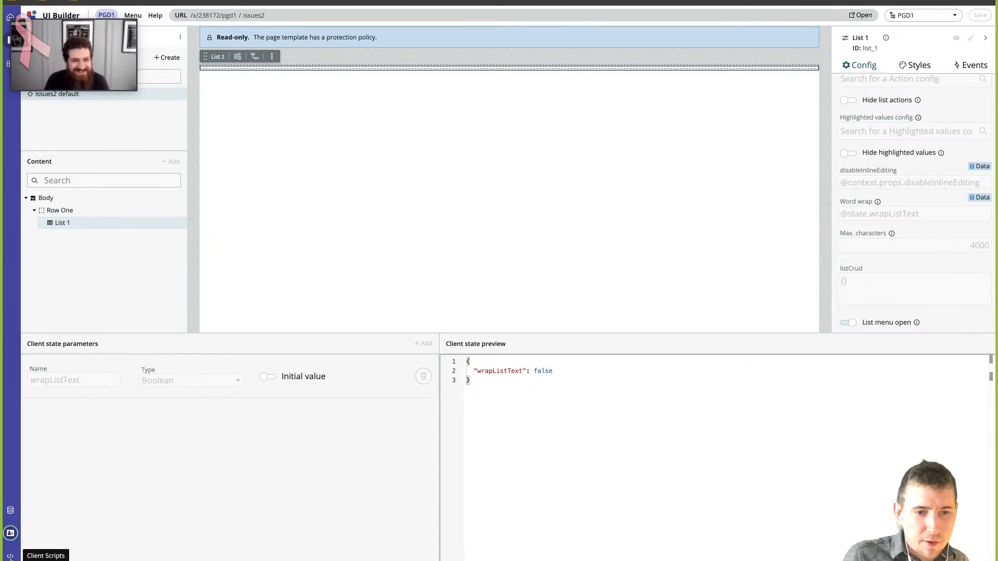
pyautogui.click(10, 512)
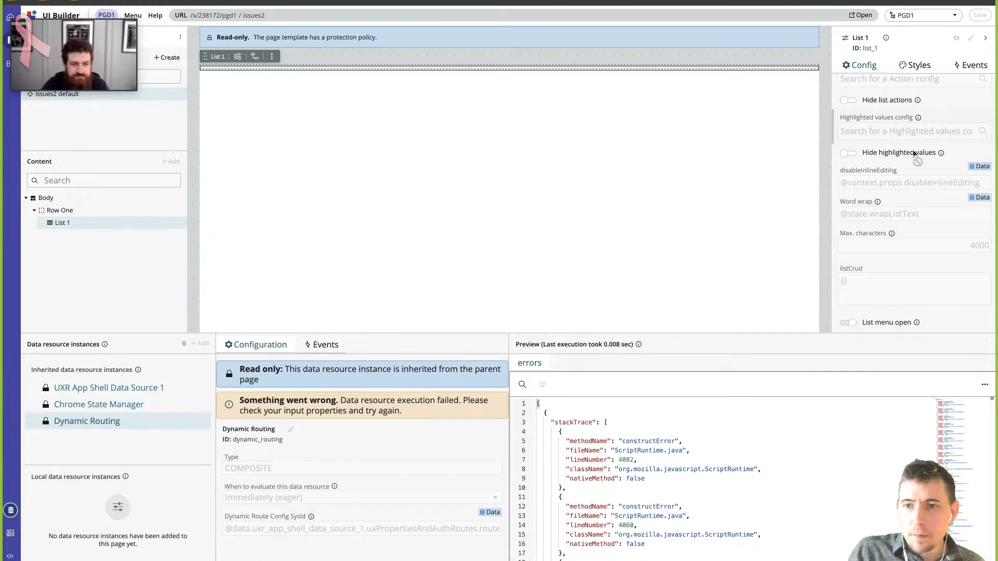
pyautogui.scroll(5, 887, 156)
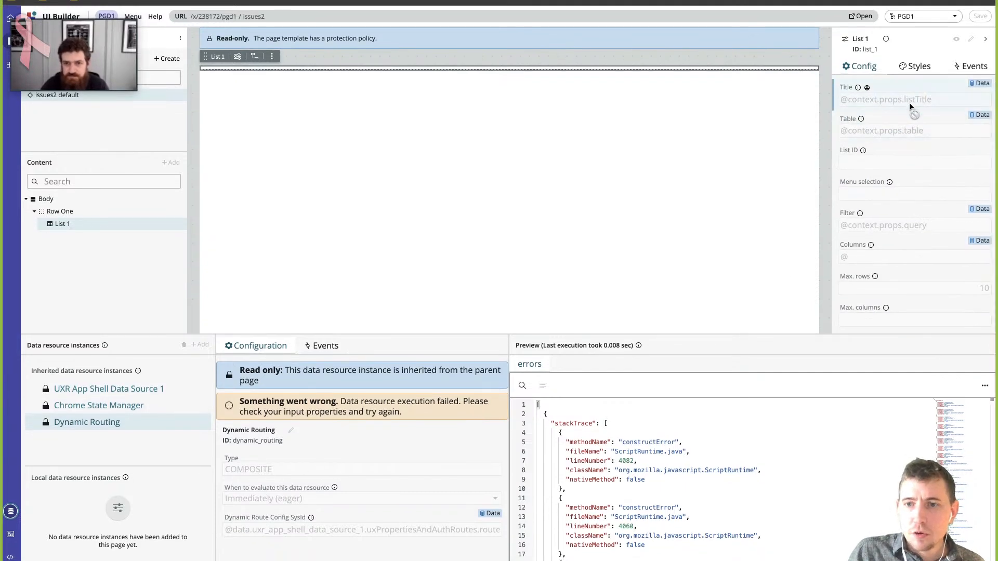
pyautogui.scroll(-2, 914, 204)
pyautogui.scroll(2, 914, 205)
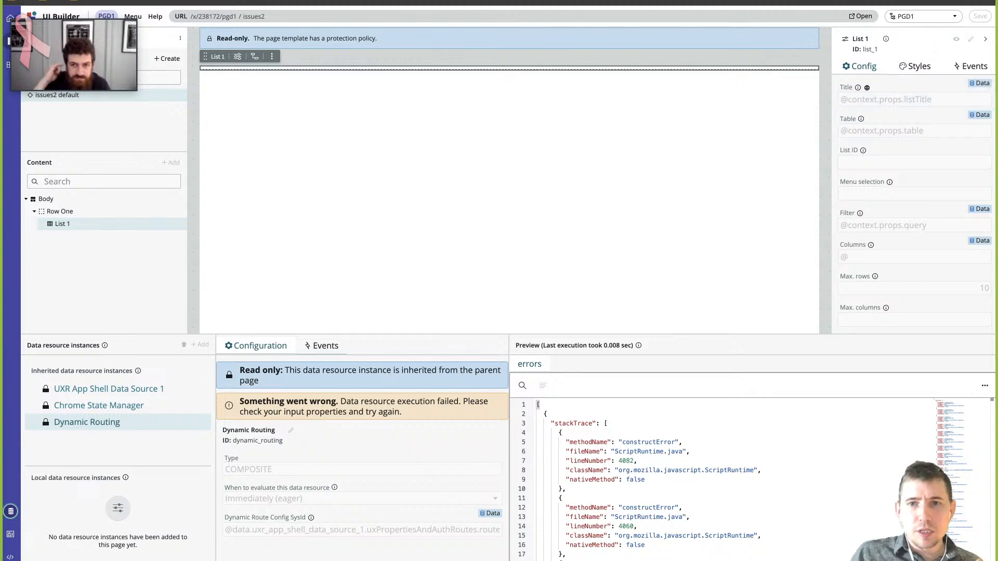
# - Add table and query as required parameters of the issues2 page and save them
pyautogui.moveTo(111, 14); pyautogui.dragTo(330, 24)
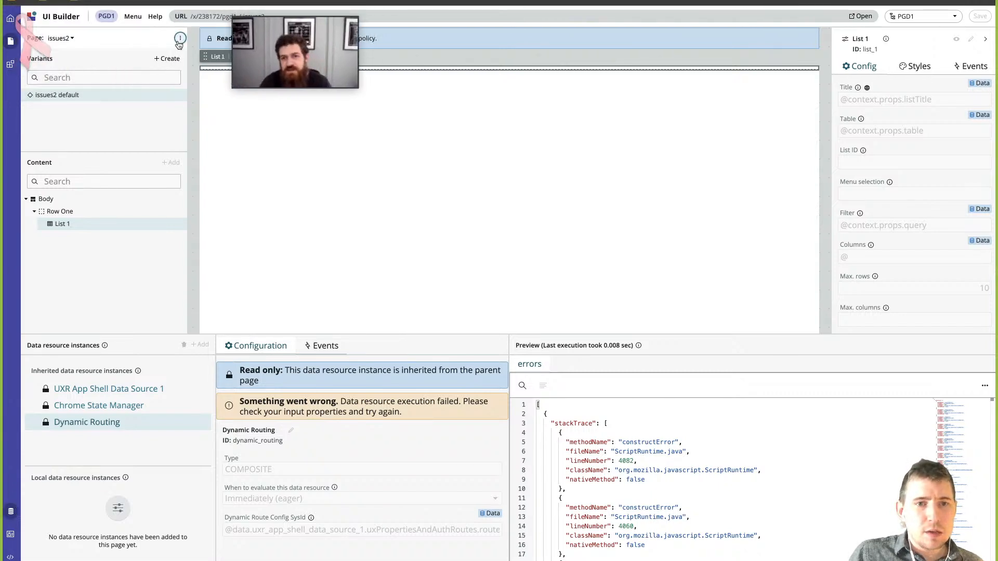
pyautogui.click(180, 39)
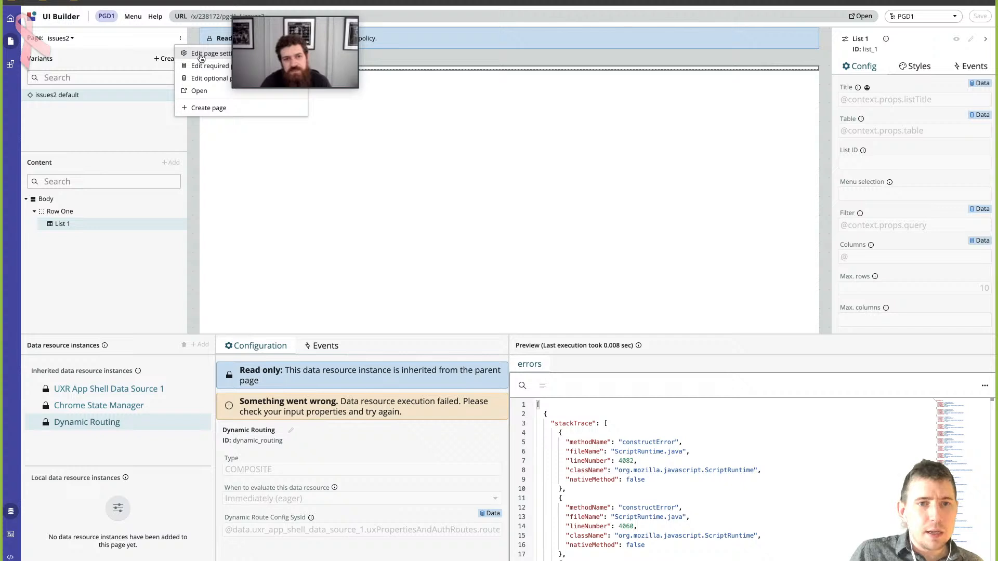
pyautogui.click(203, 69)
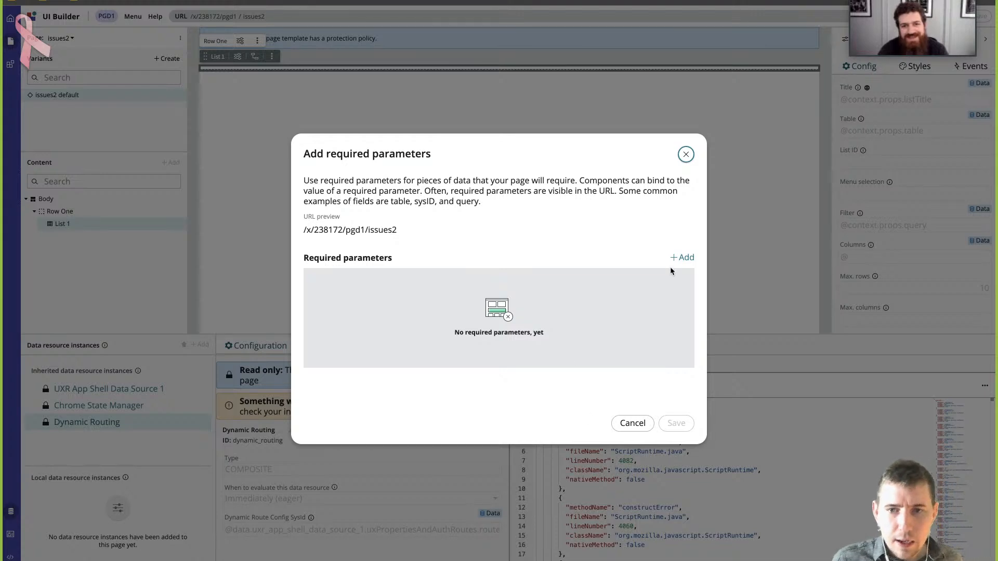
pyautogui.click(682, 258)
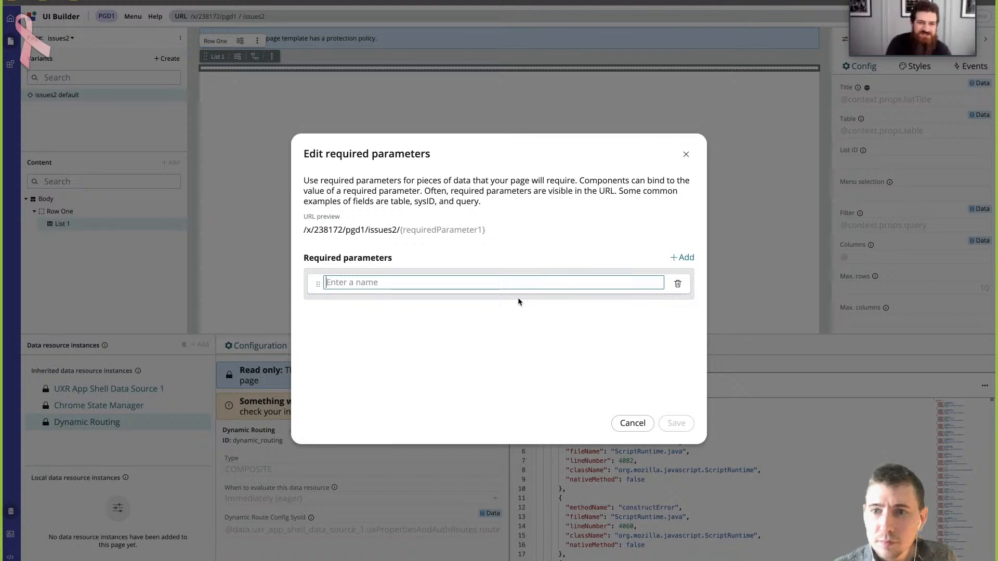
pyautogui.write('list')
pyautogui.press('BackSpace')
pyautogui.press('BackSpace')
pyautogui.press('BackSpace')
pyautogui.press('BackSpace')
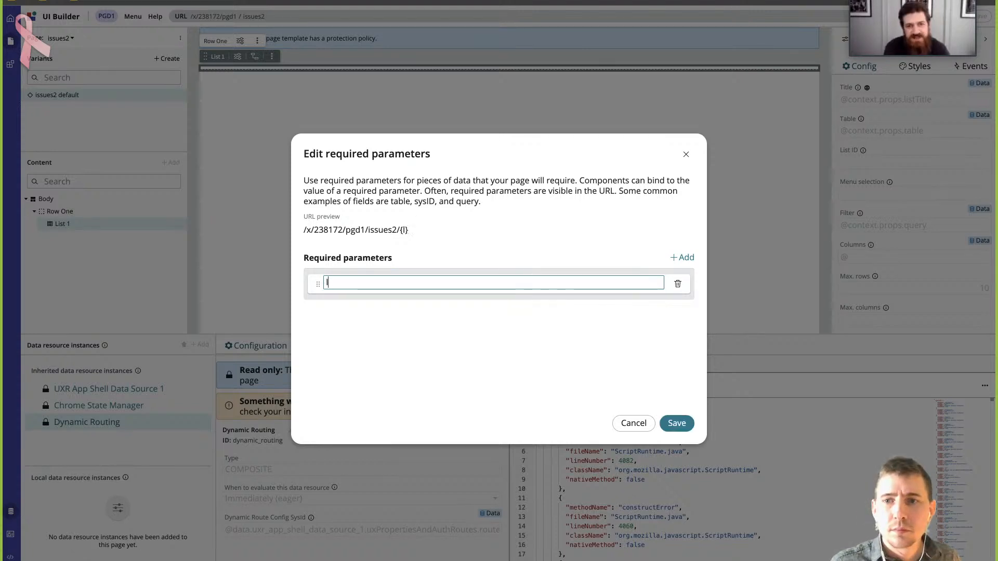
pyautogui.write('table')
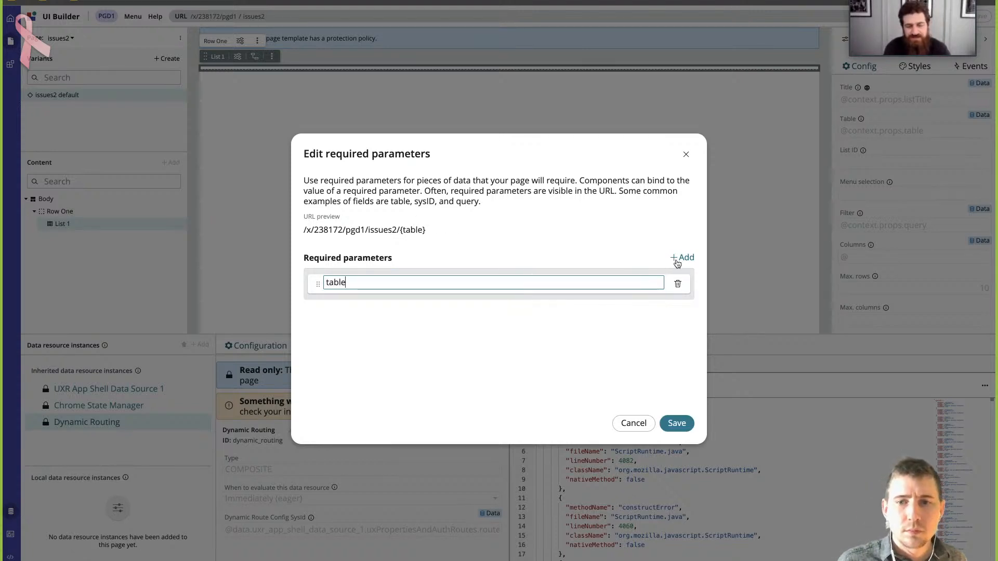
pyautogui.click(681, 257)
pyautogui.write('query')
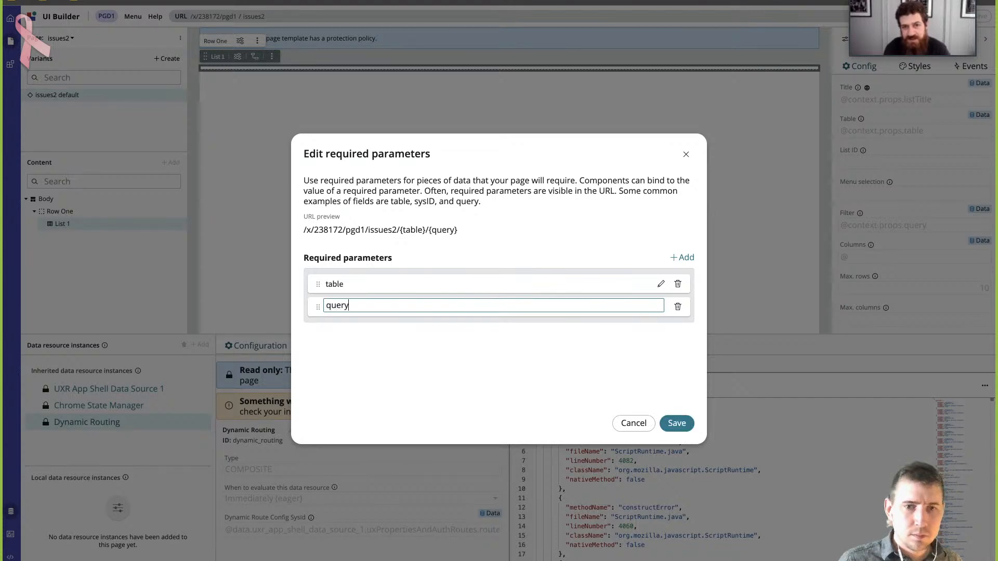
pyautogui.click(442, 402)
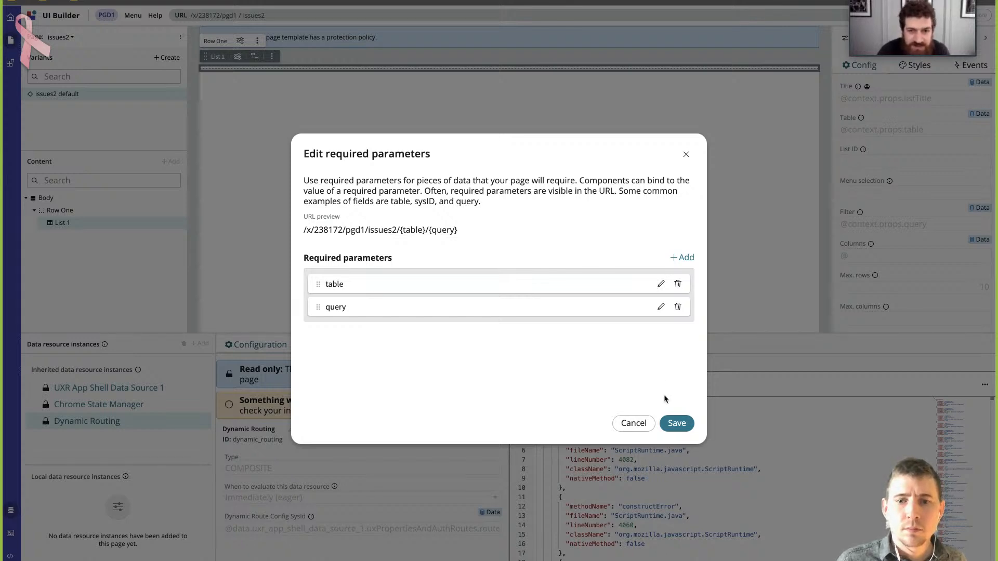
pyautogui.click(677, 423)
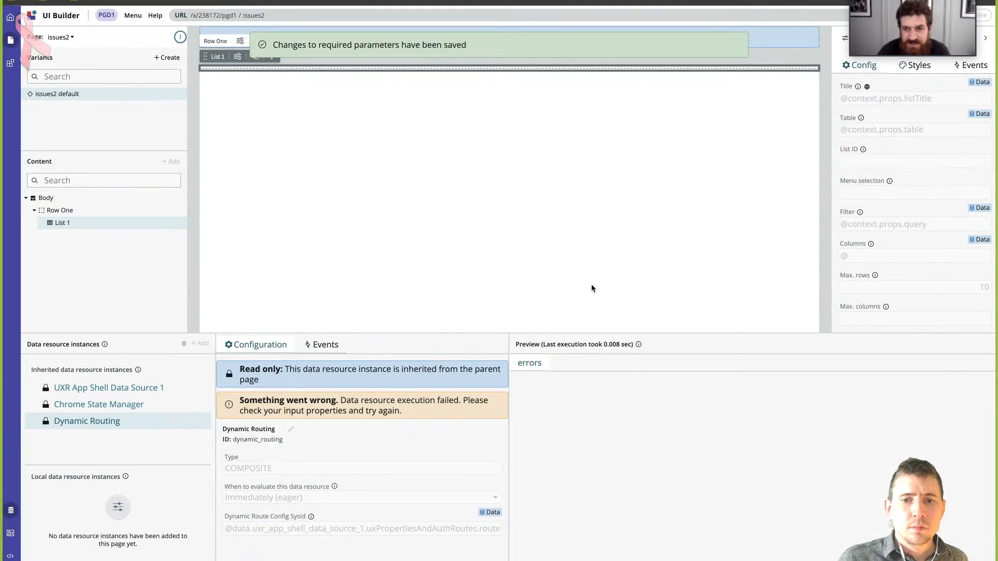
# - Add listTitle as an optional parameter of the issues2 page, save it and dismiss the notification
pyautogui.click(179, 37)
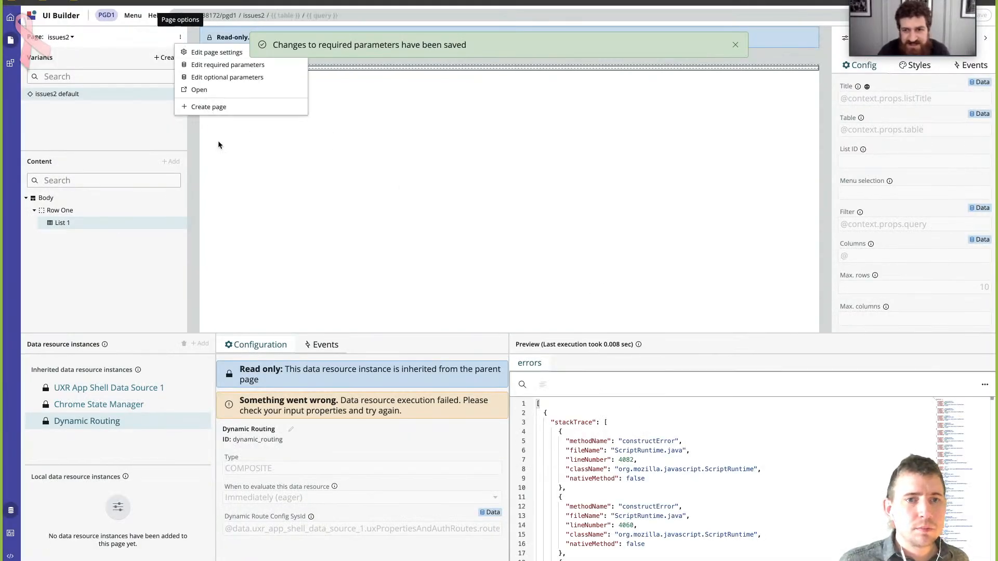
pyautogui.click(253, 80)
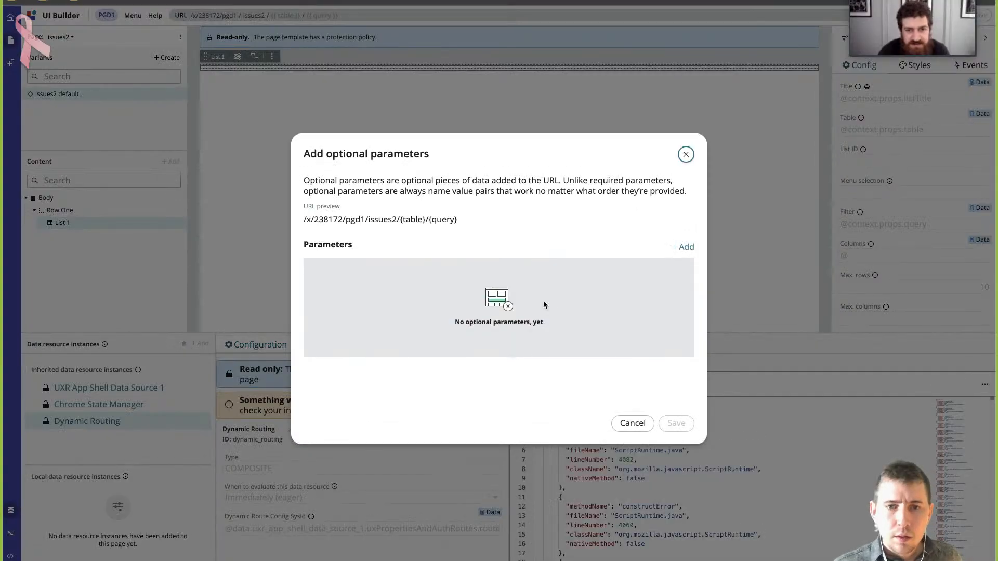
pyautogui.click(683, 246)
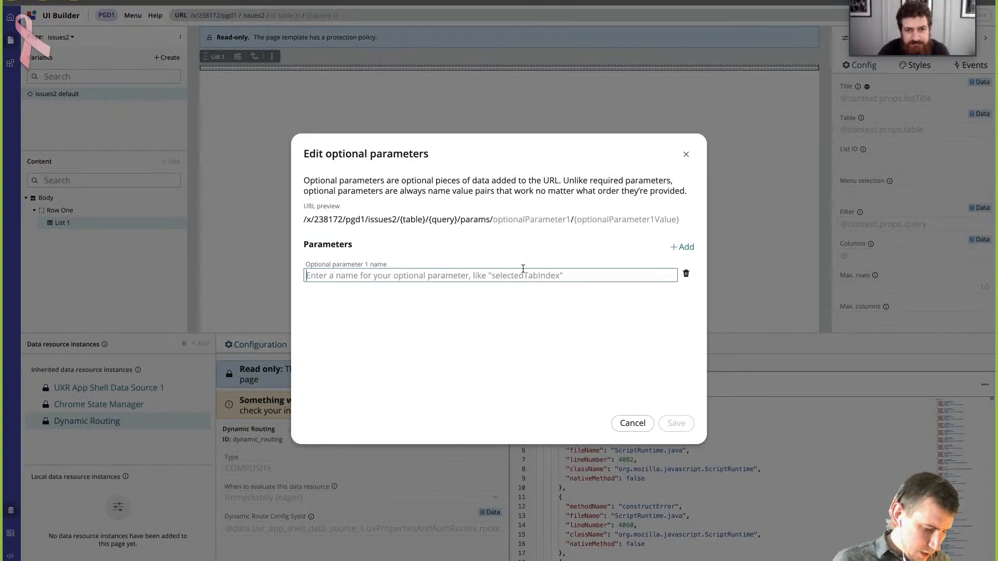
pyautogui.write('list')
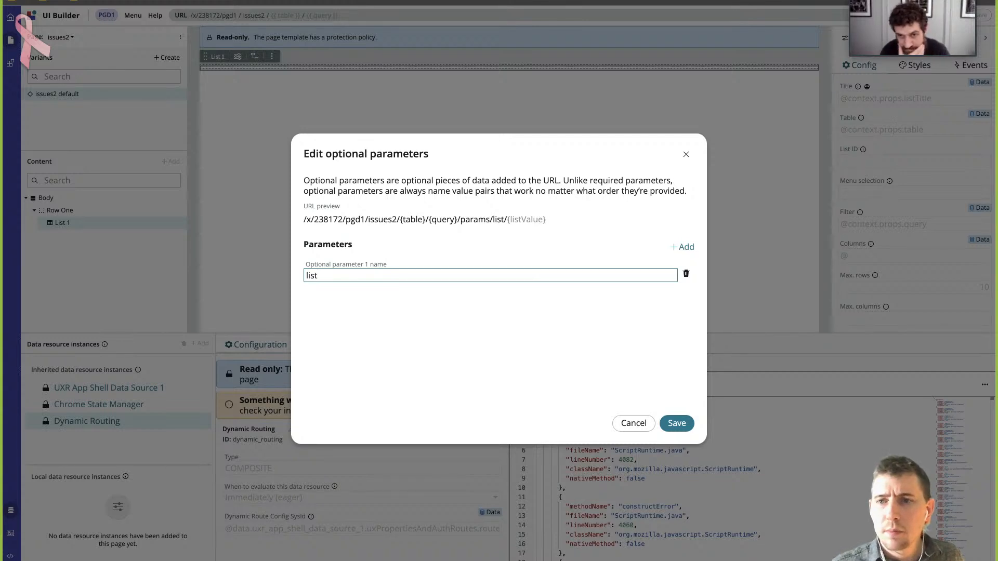
pyautogui.write('Title')
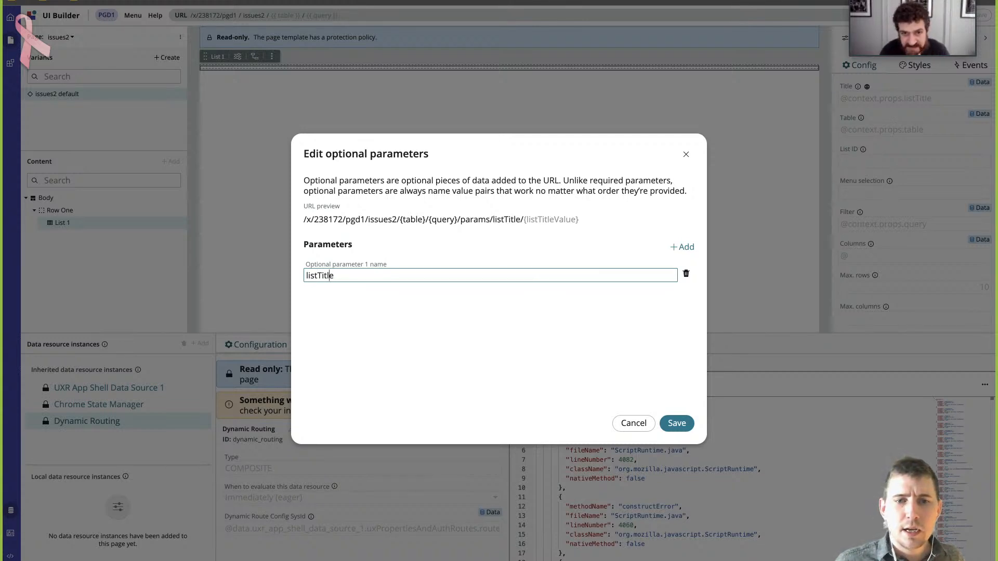
pyautogui.press('Left')
pyautogui.press('Left')
pyautogui.press('Left')
pyautogui.press('Left')
pyautogui.press('Left')
pyautogui.press('Delete')
pyautogui.write(')')
pyautogui.press('BackSpace')
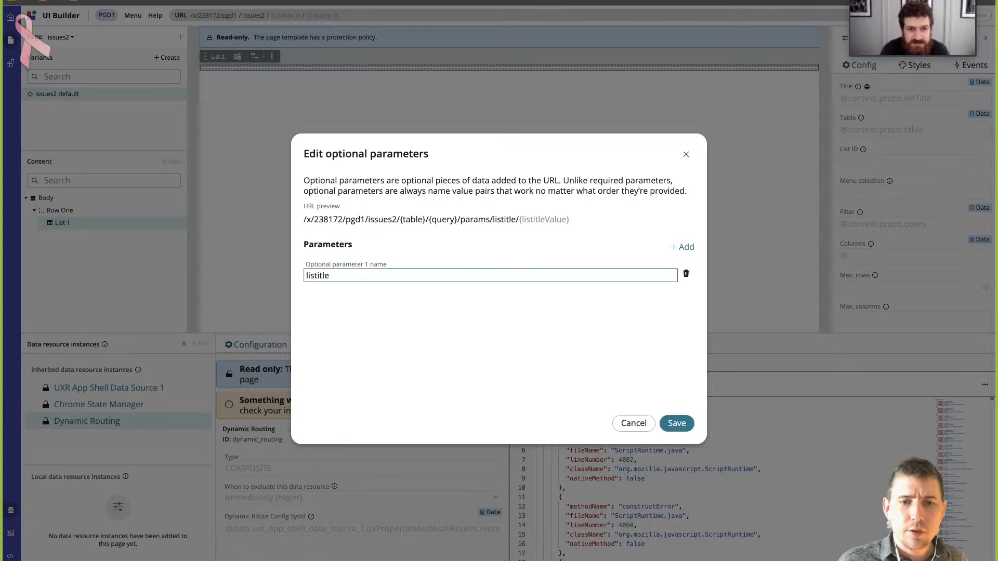
pyautogui.write(')')
pyautogui.press('BackSpace')
pyautogui.write('T')
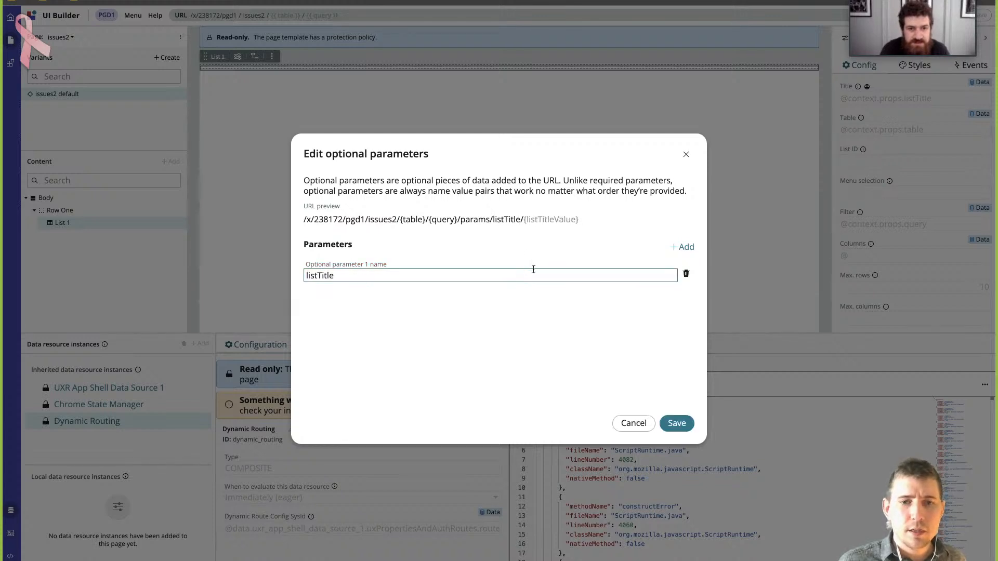
pyautogui.click(555, 310)
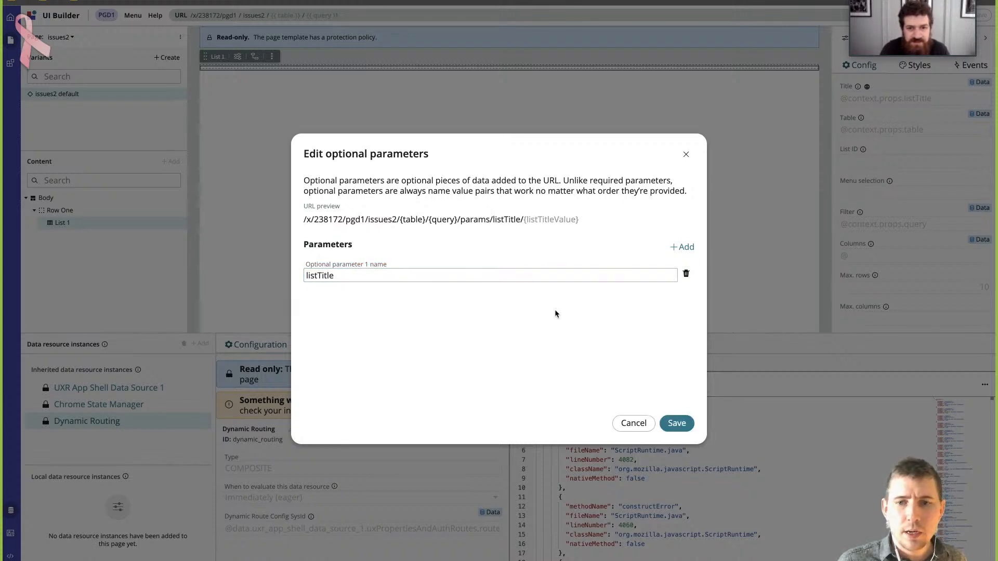
pyautogui.click(672, 425)
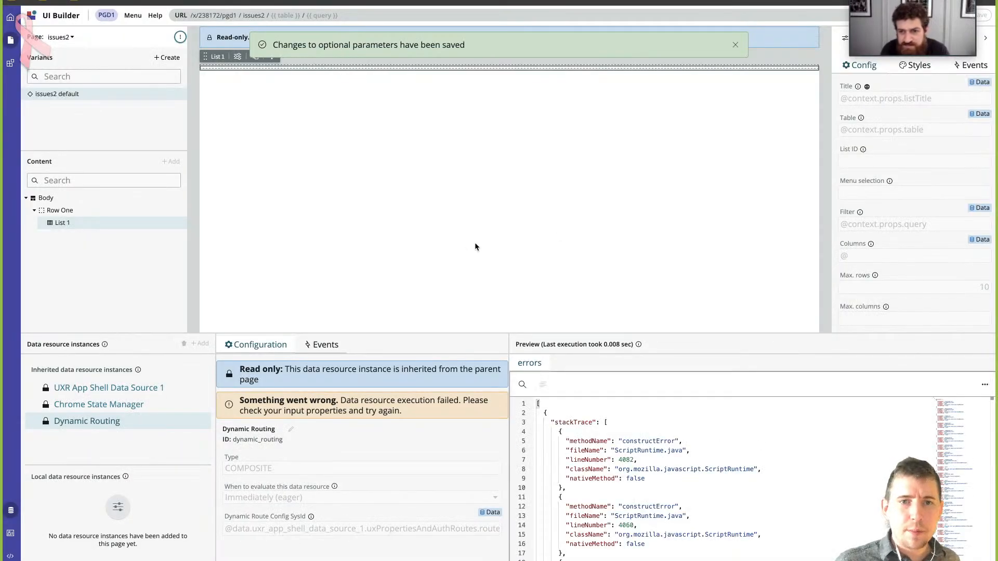
pyautogui.click(733, 45)
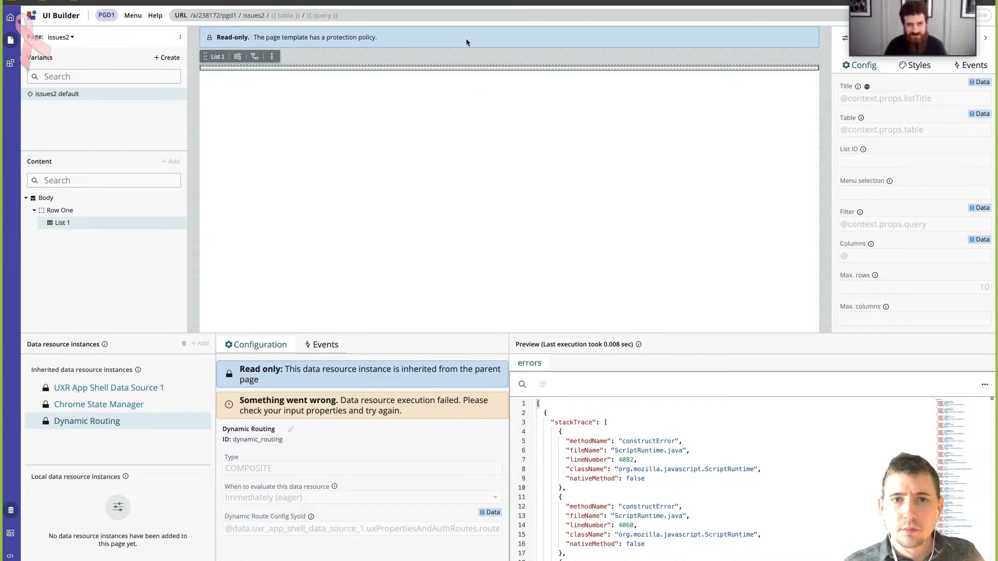
# - Set the page's test values to table sn_grc_issue and query active=true, and close the test values
pyautogui.click(291, 16)
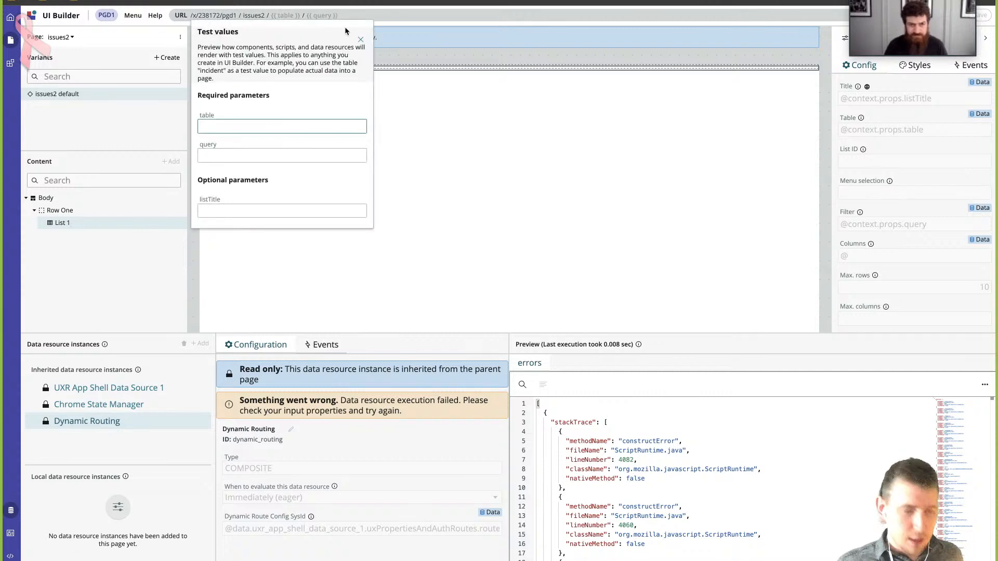
pyautogui.write('sn_grc_issu')
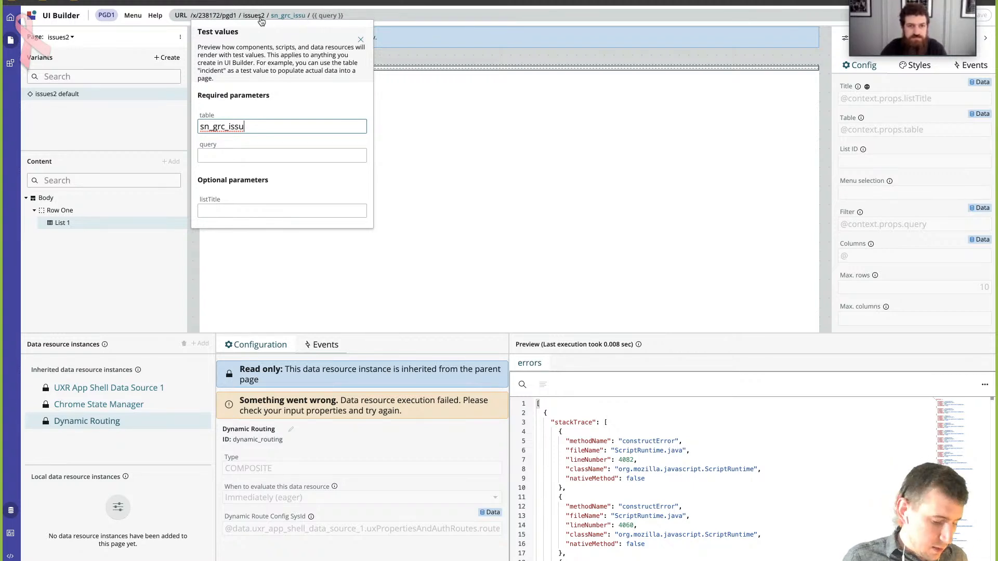
pyautogui.write('e')
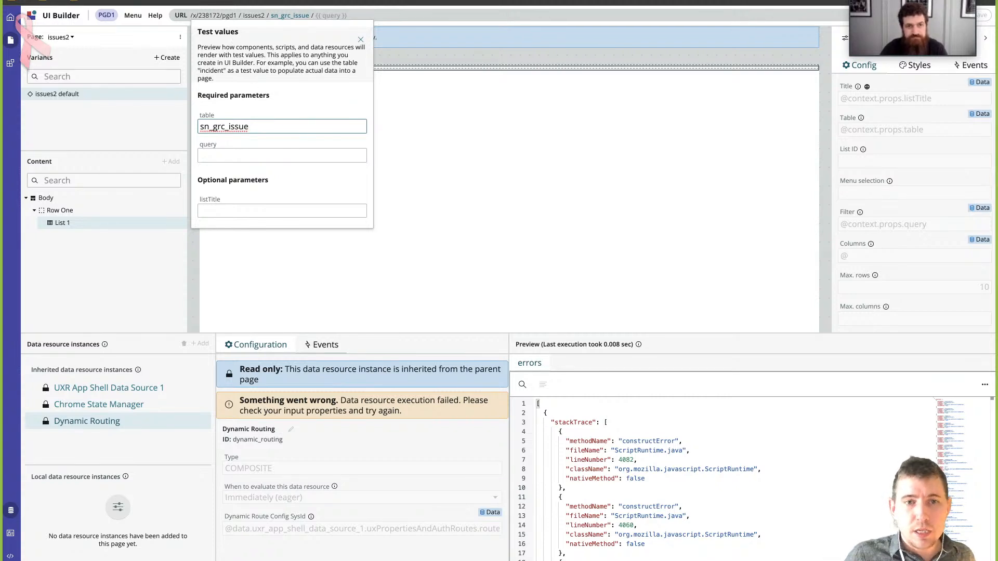
pyautogui.press('Tab')
pyautogui.write('ac')
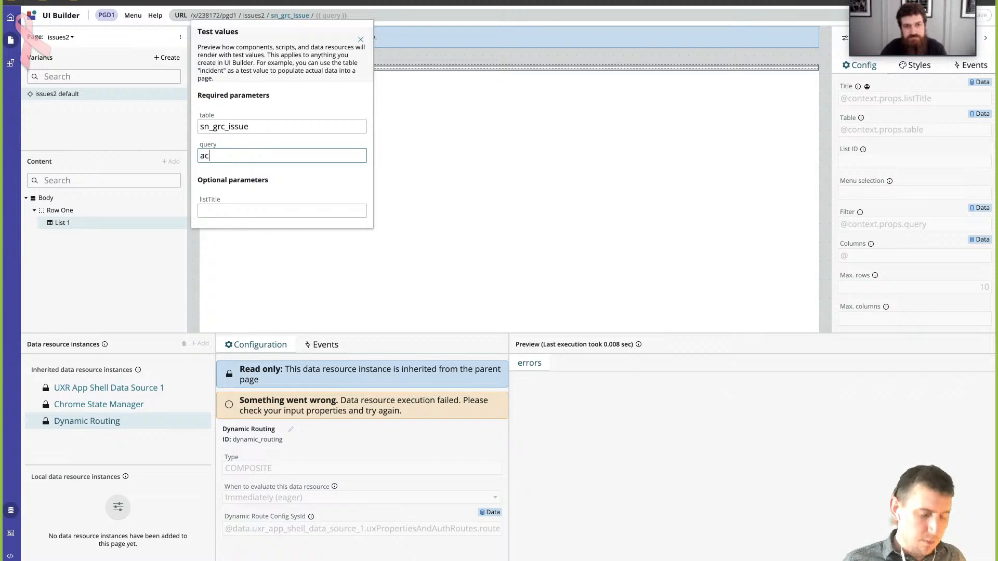
pyautogui.write('tive=triue')
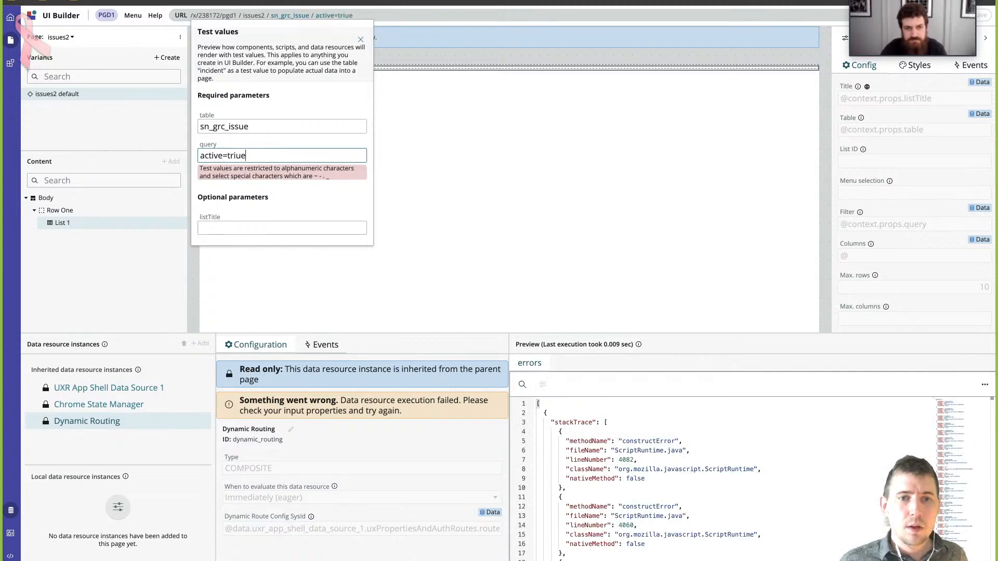
pyautogui.press('BackSpace')
pyautogui.press('BackSpace')
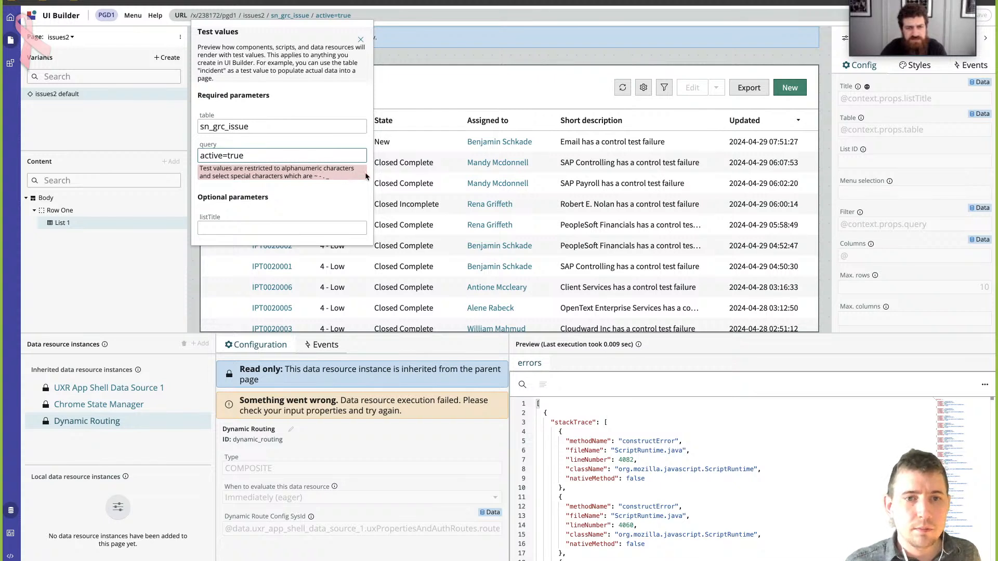
pyautogui.click(330, 190)
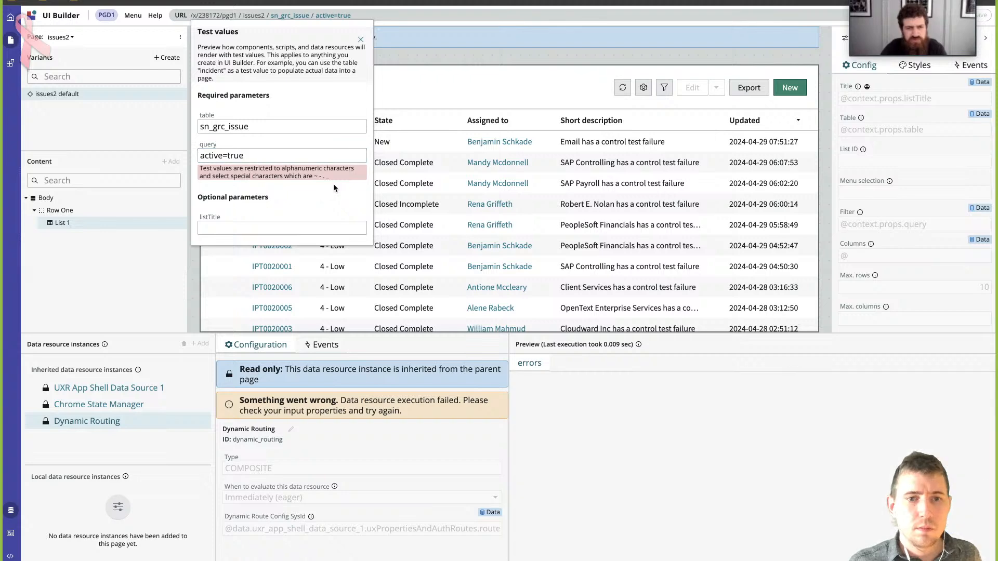
pyautogui.click(361, 36)
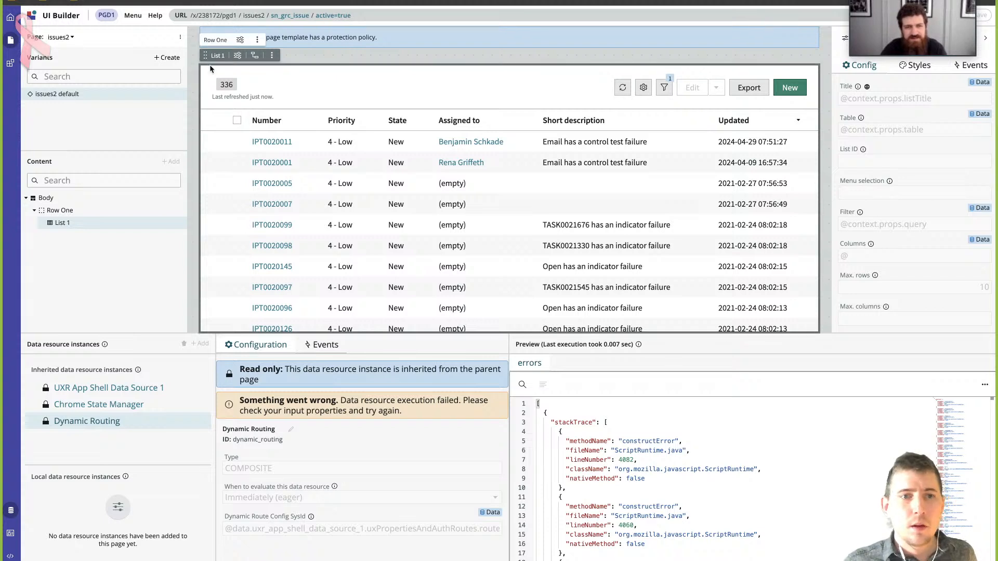
pyautogui.click(180, 37)
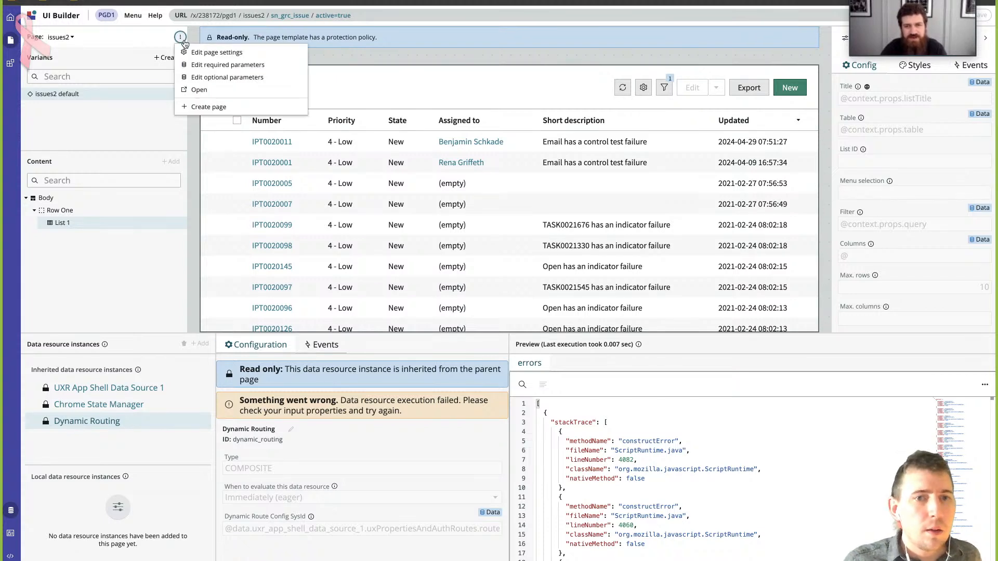
pyautogui.click(215, 66)
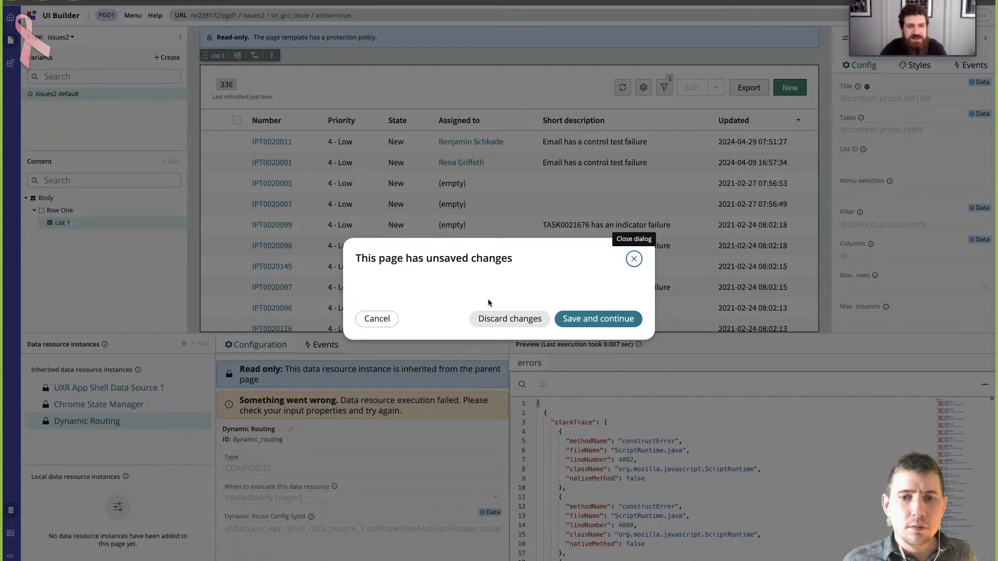
pyautogui.click(634, 259)
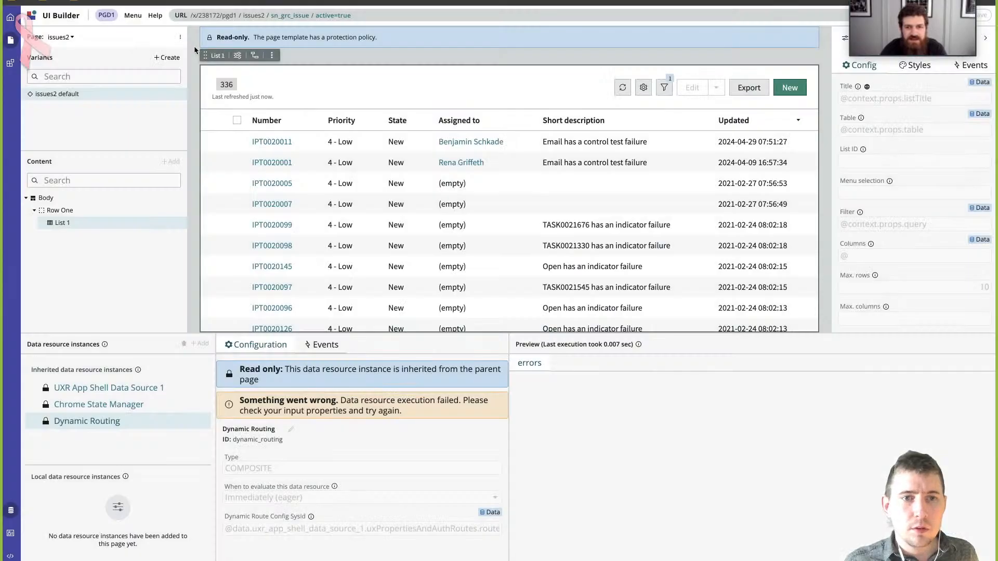
pyautogui.click(181, 37)
pyautogui.click(213, 69)
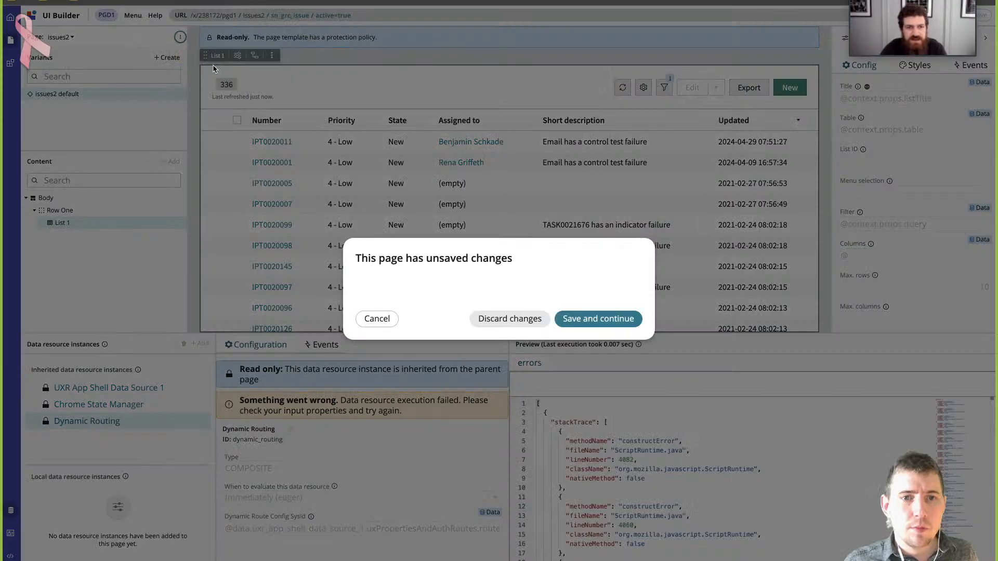
pyautogui.click(634, 258)
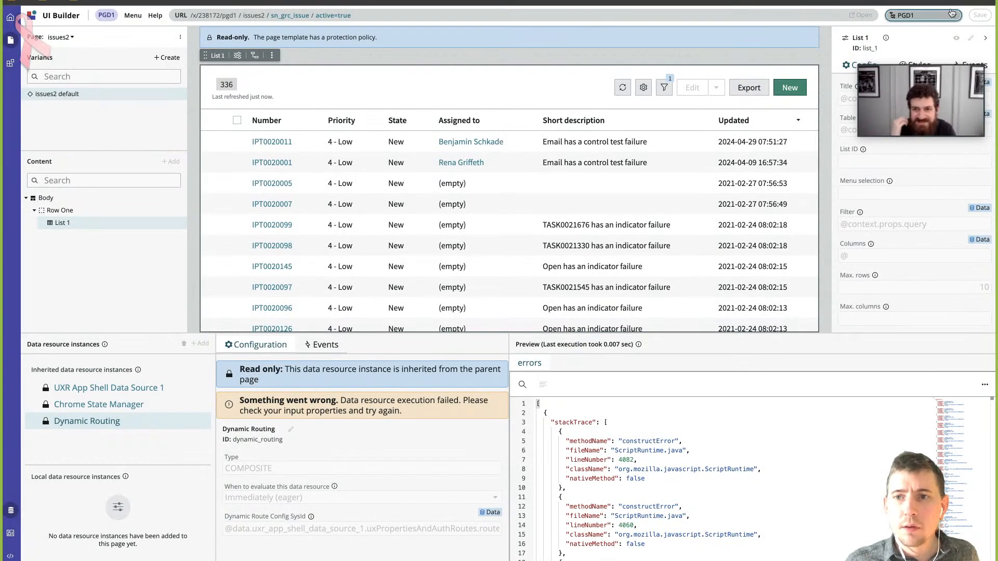
pyautogui.click(956, 15)
pyautogui.click(980, 16)
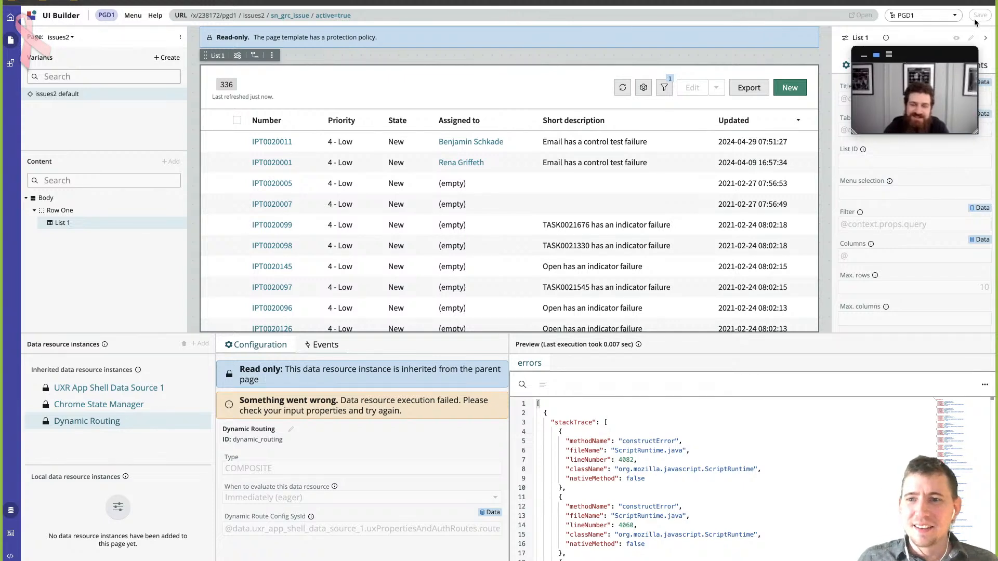
# - Discard the unsaved page changes, review the required parameters and URL preview of issues2, and leave them without editing
pyautogui.click(178, 38)
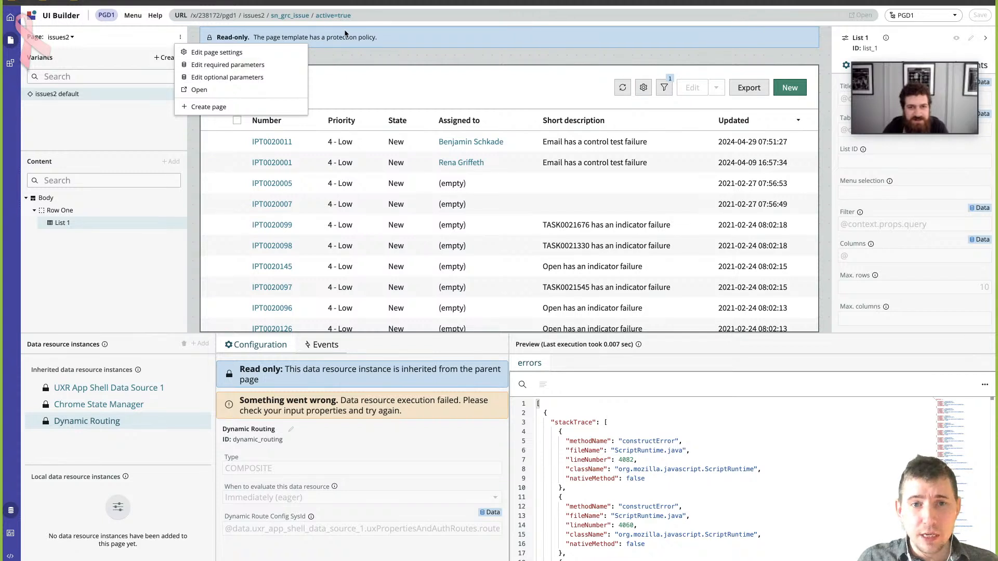
pyautogui.click(272, 66)
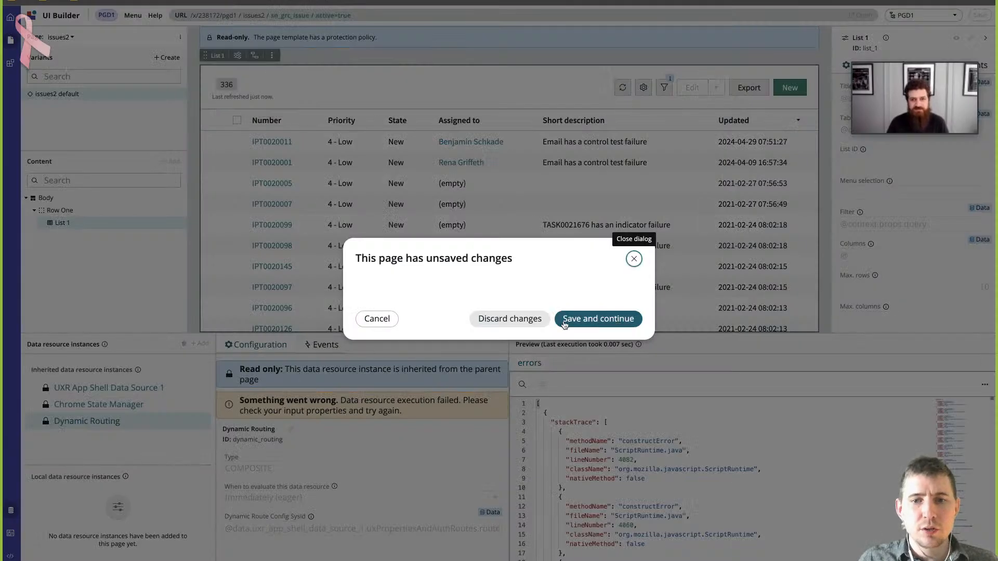
pyautogui.click(584, 320)
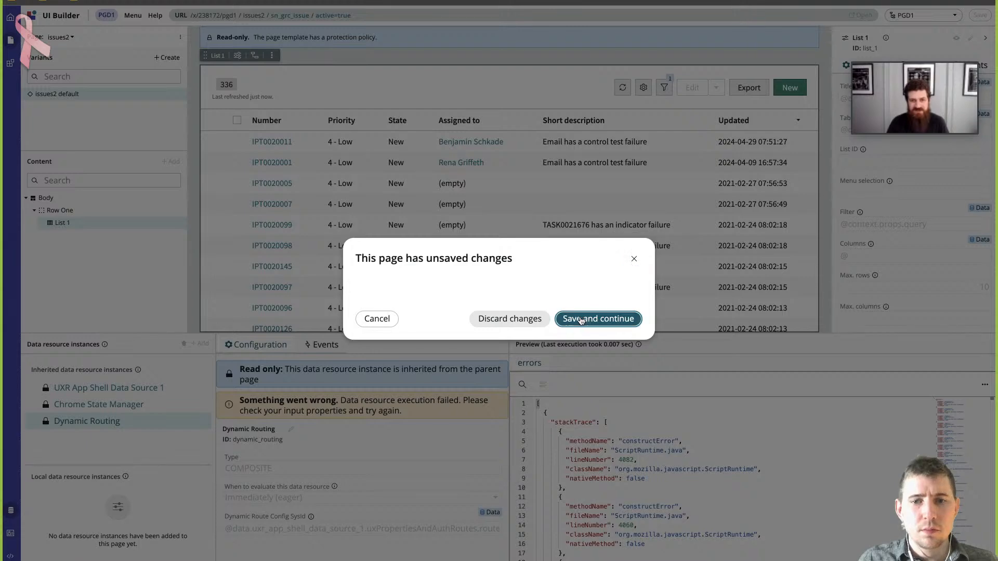
pyautogui.click(483, 318)
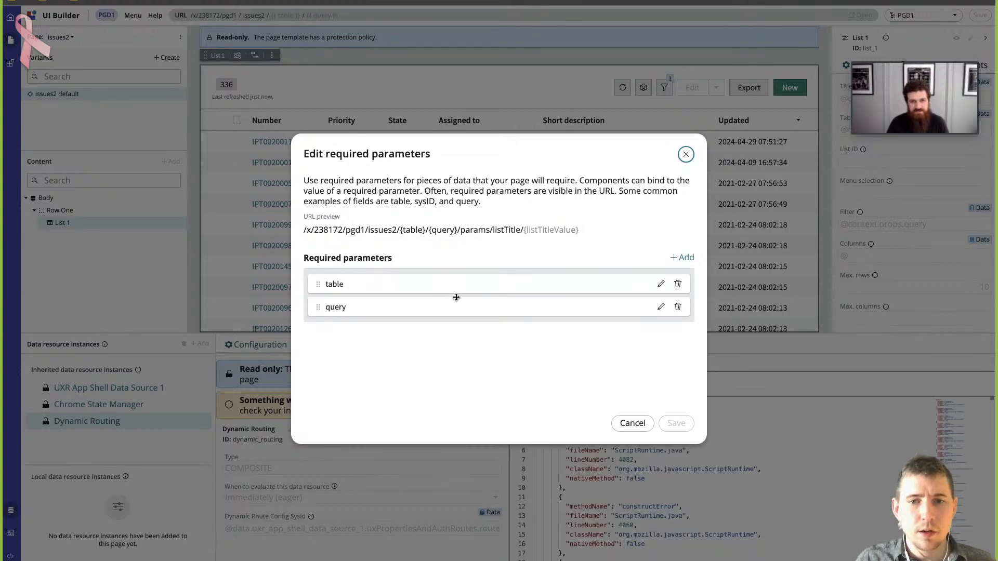
pyautogui.click(501, 229)
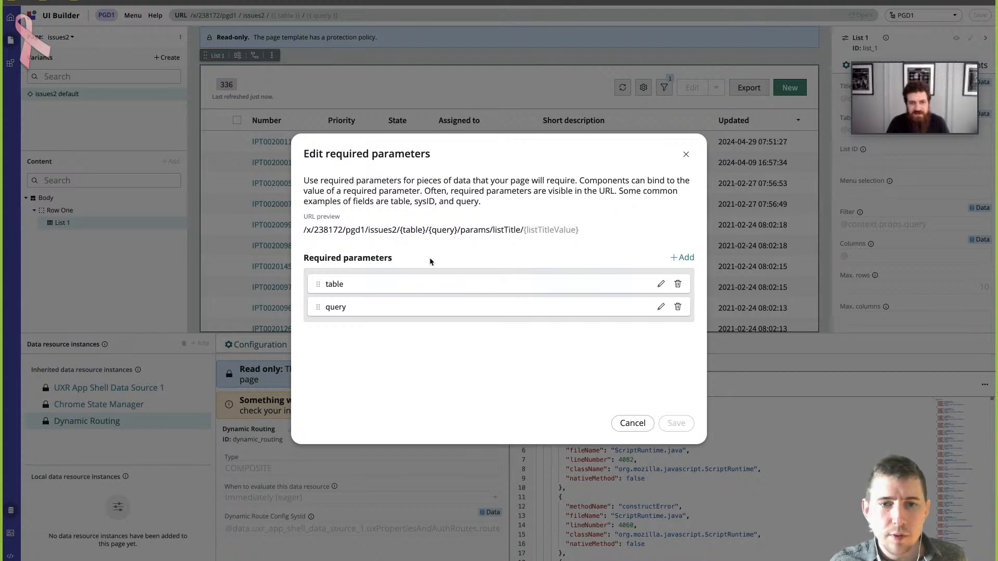
pyautogui.click(660, 307)
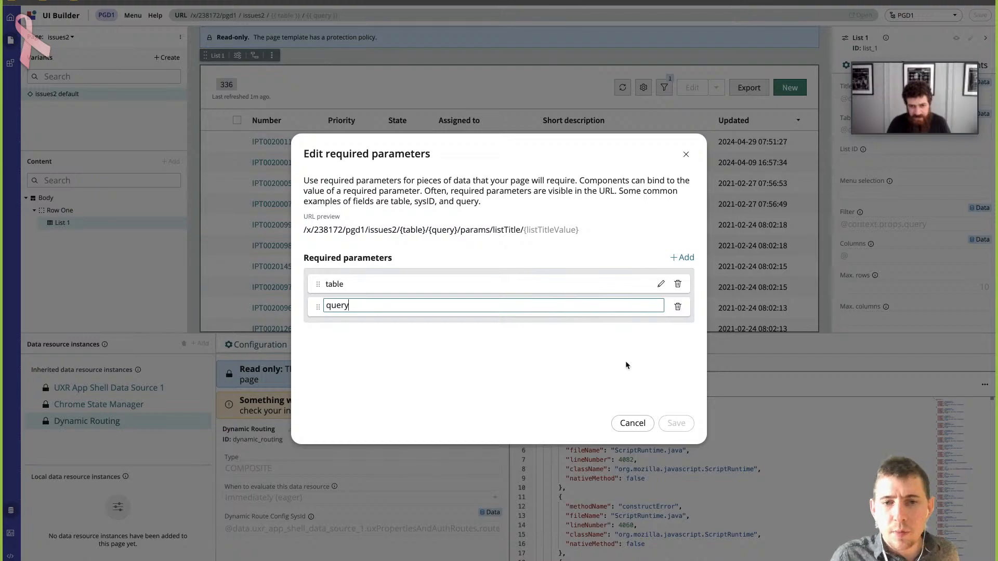
pyautogui.click(632, 423)
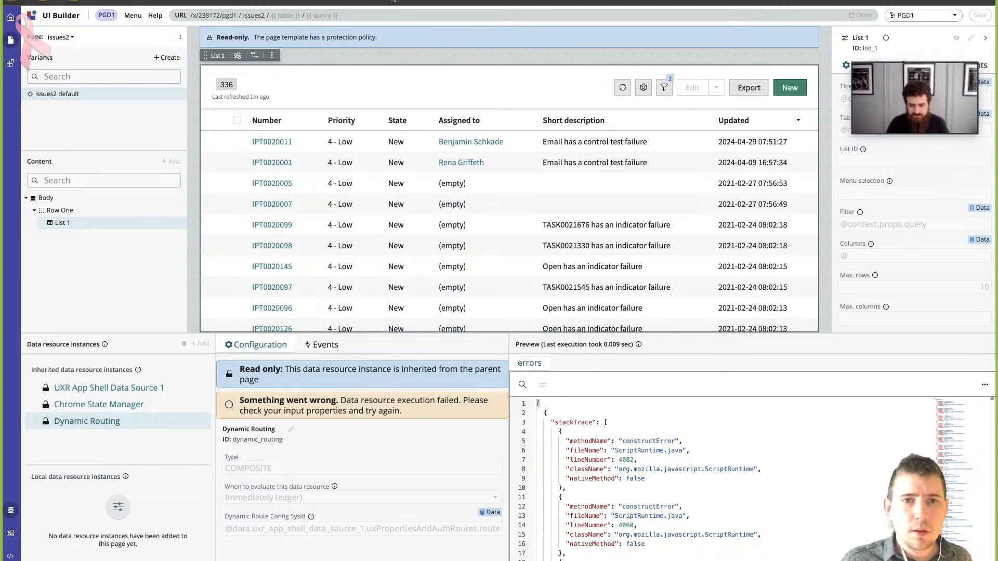
# - Re-enter the page's test values with table sn_grc_issue and query active=true
pyautogui.click(702, 16)
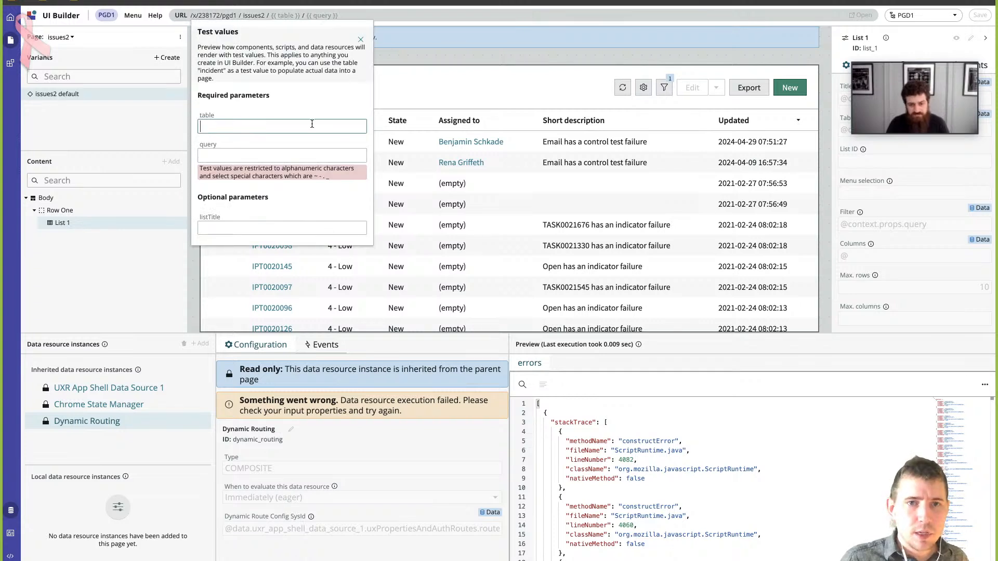
pyautogui.write('sn_gr')
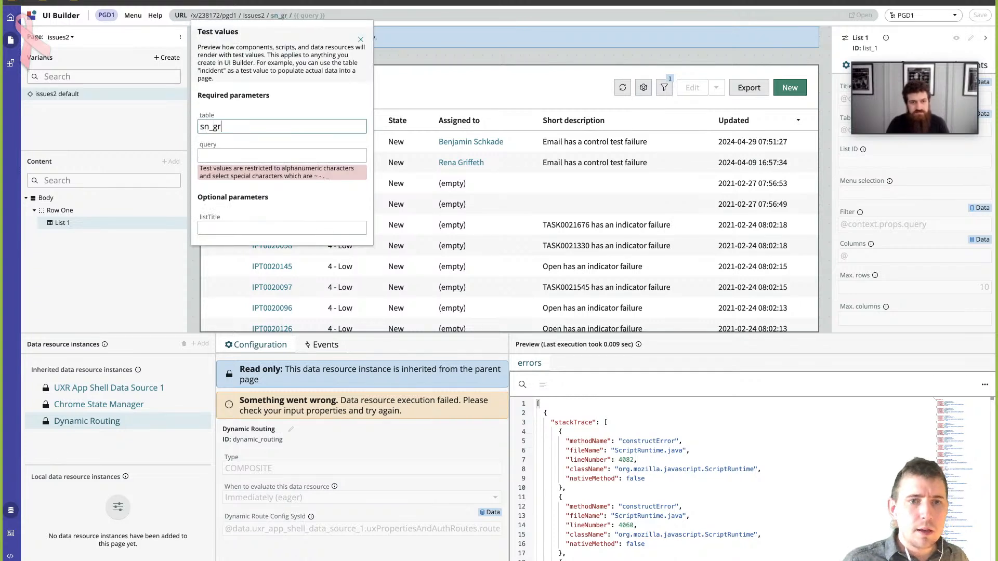
pyautogui.write('c_issue')
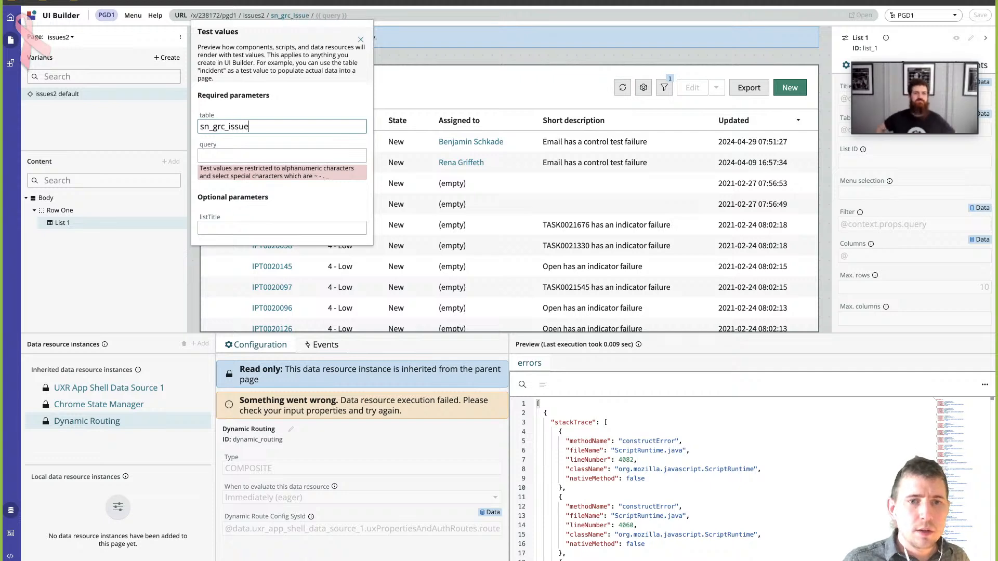
pyautogui.press('Tab')
pyautogui.write('active')
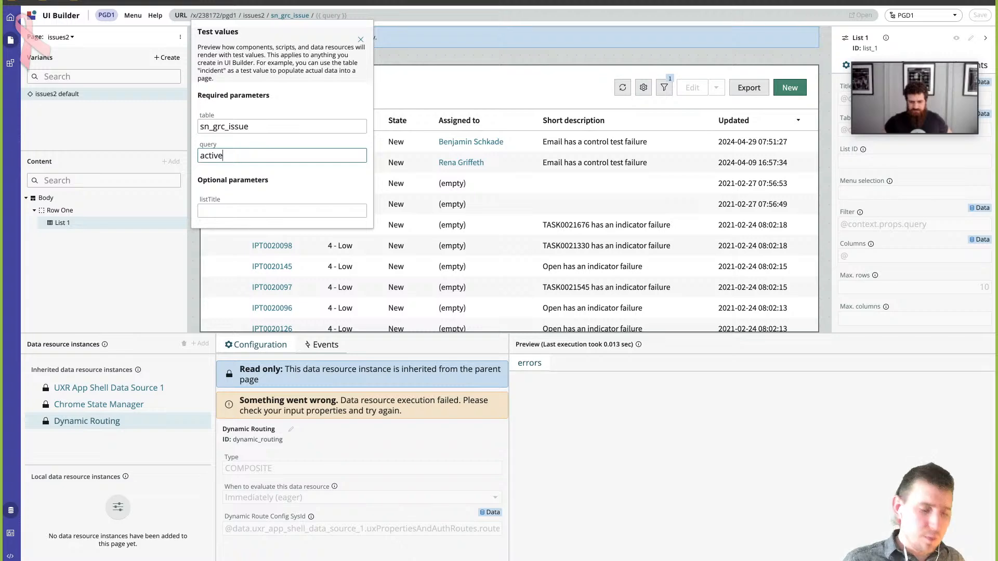
pyautogui.write('=true')
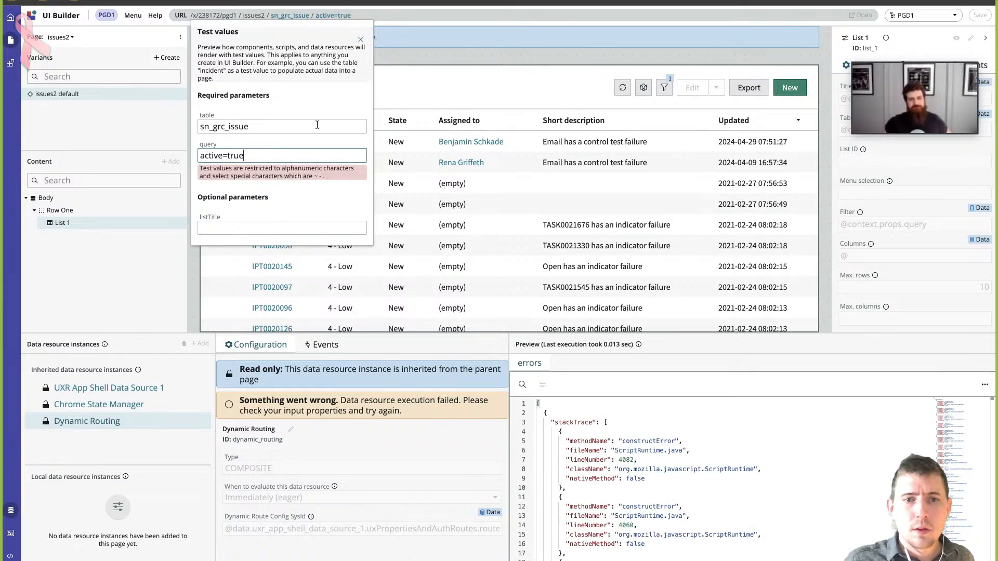
pyautogui.moveTo(278, 154); pyautogui.dragTo(167, 140)
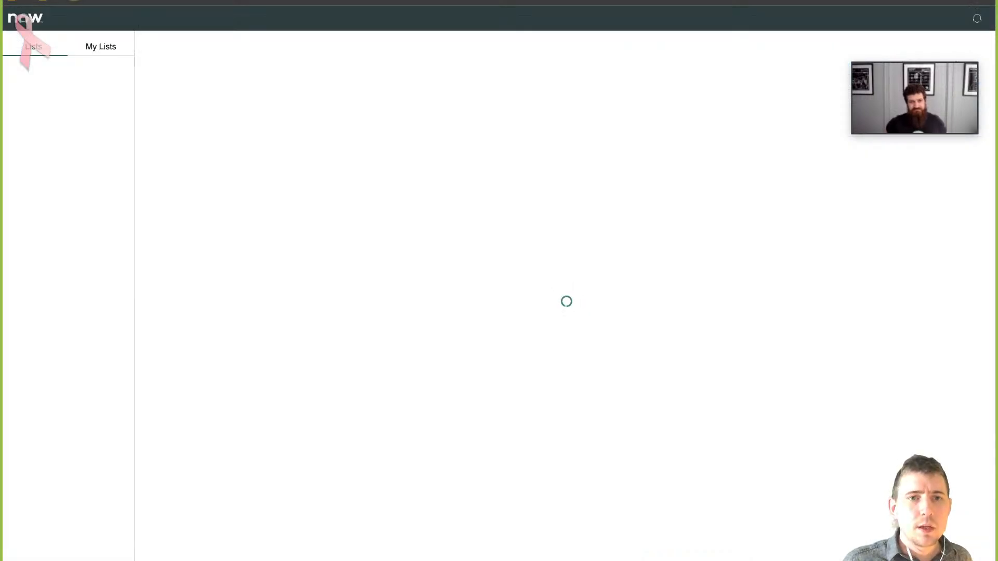
# - Load the live PGD1 experience at the pgd1/issues2 address in the browser, and return to the issues2 page in UI Builder
pyautogui.press('BackSpace')
pyautogui.write('238172/pgd1/issues2')
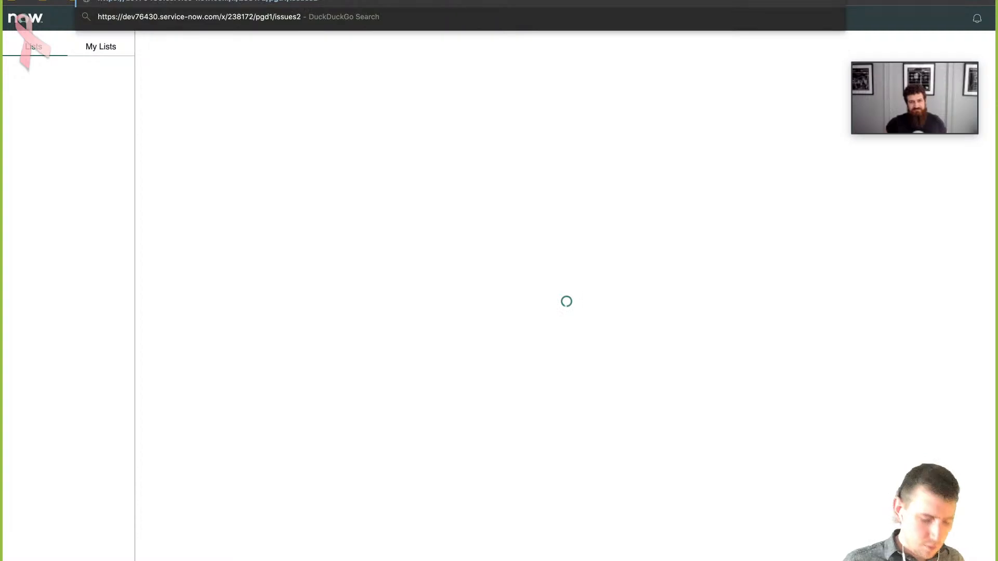
pyautogui.press('Return')
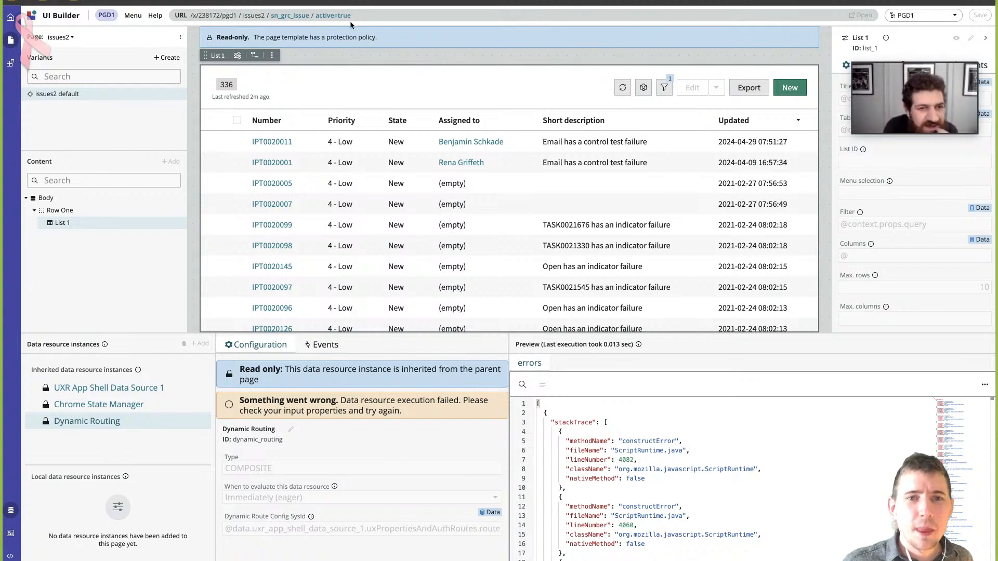
pyautogui.click(346, 21)
pyautogui.click(346, 20)
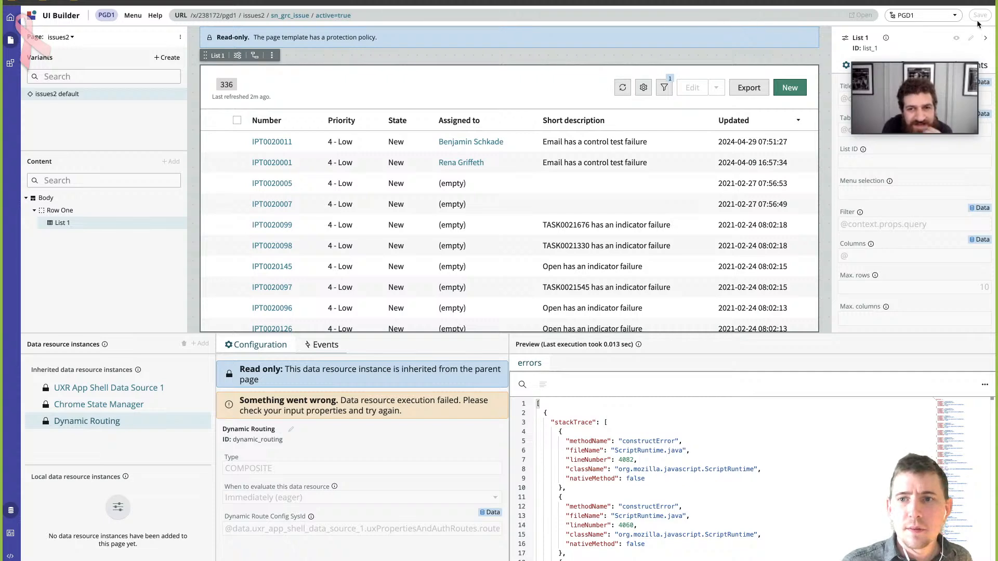
# - Select PGD1 as the application scope and apply it
pyautogui.click(943, 20)
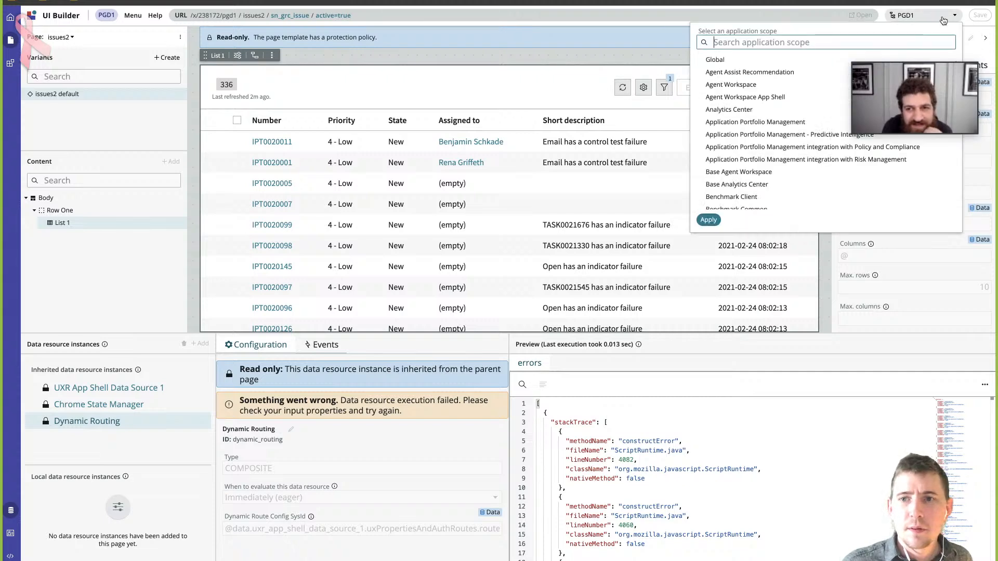
pyautogui.click(943, 19)
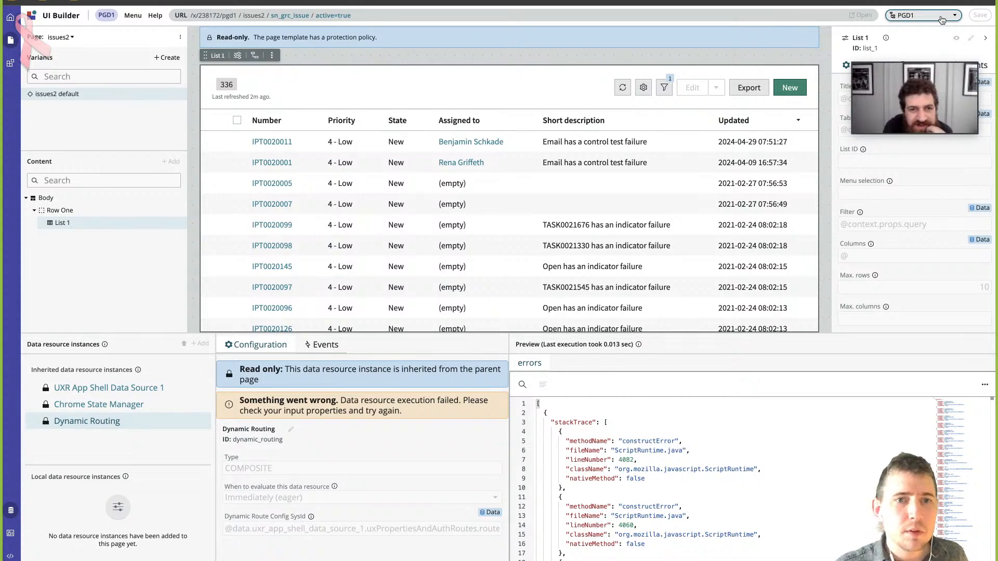
pyautogui.click(942, 19)
pyautogui.scroll(-10, 768, 166)
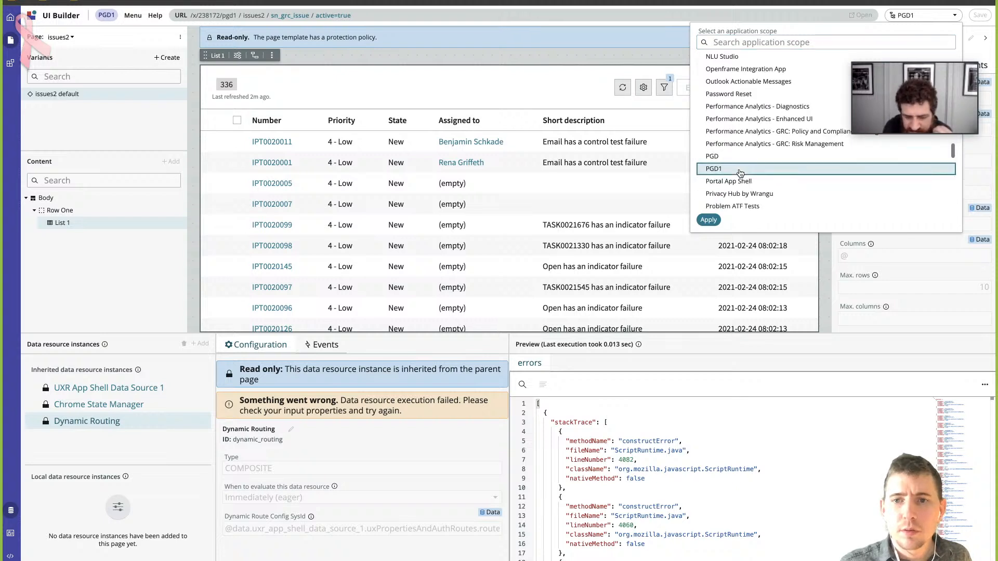
pyautogui.click(710, 220)
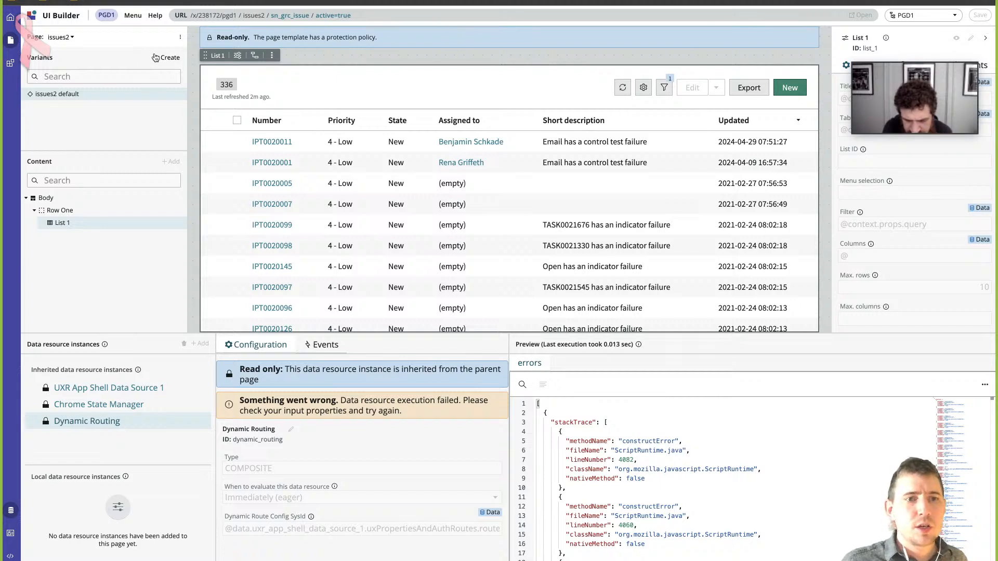
# - Switch to the issues page, discarding the unsaved changes, and reopen the issues2 page
pyautogui.click(71, 38)
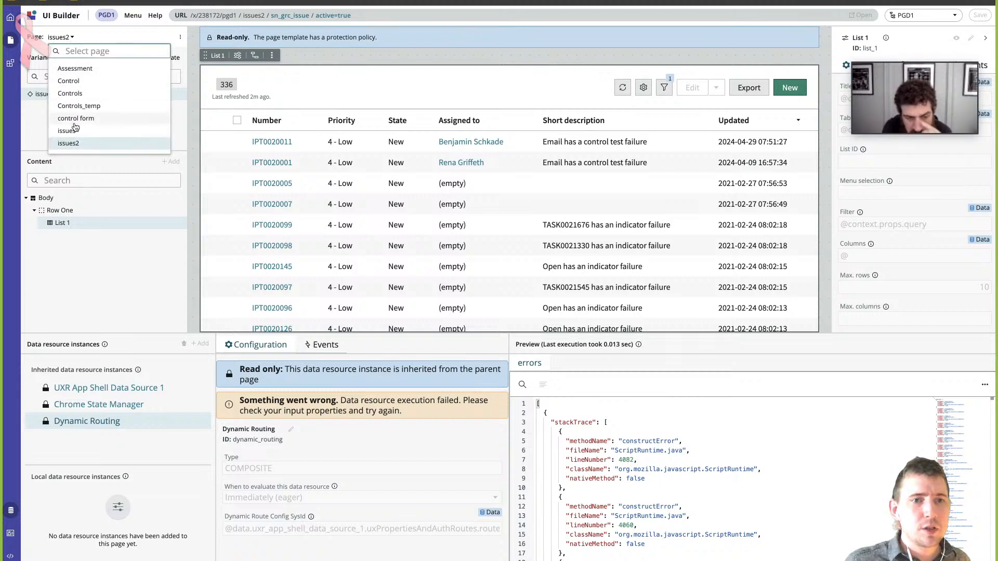
pyautogui.click(111, 131)
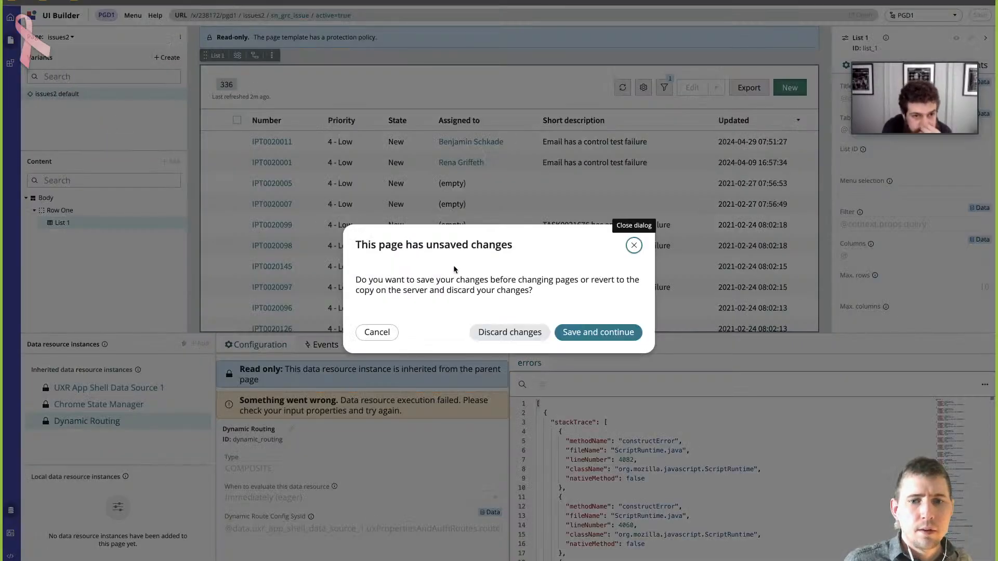
pyautogui.click(511, 328)
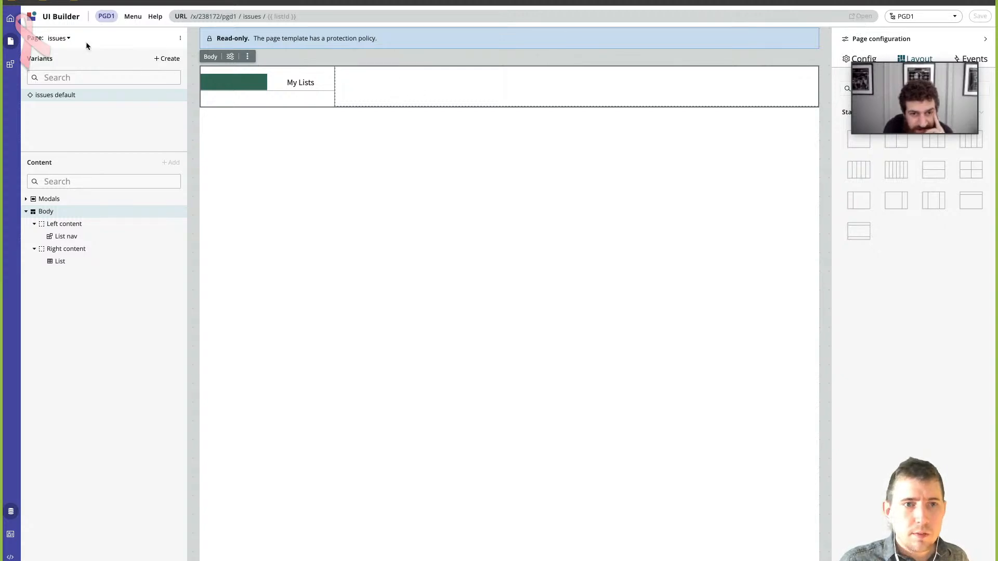
pyautogui.click(68, 42)
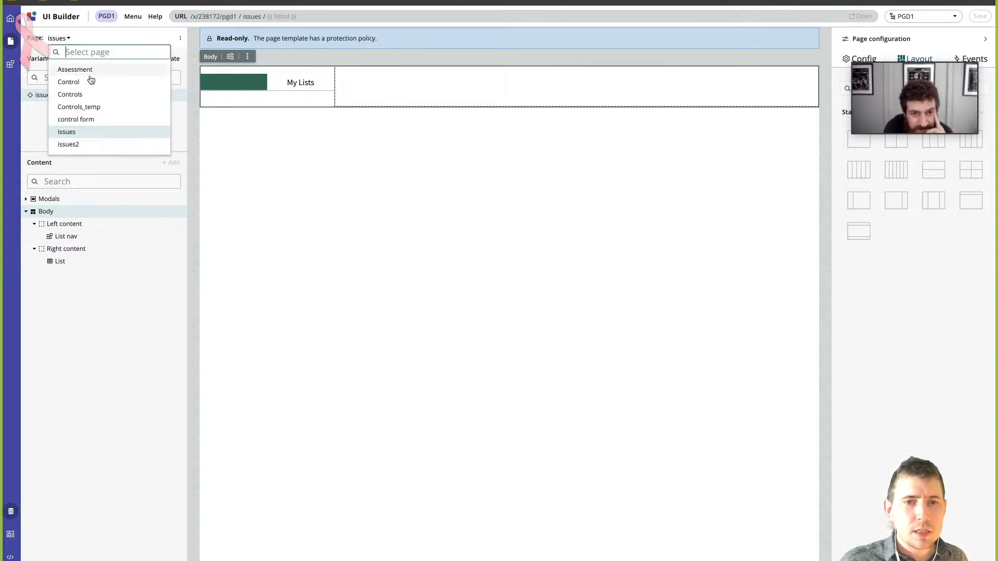
pyautogui.click(81, 145)
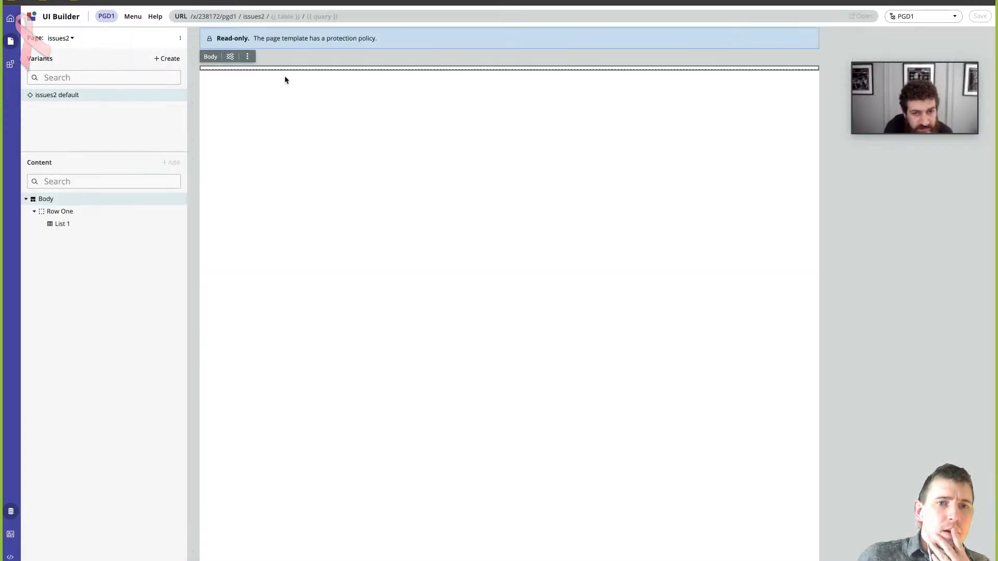
# - Review the URL path of issues2 and its test value parameters without entering anything
pyautogui.moveTo(267, 20); pyautogui.dragTo(192, 17)
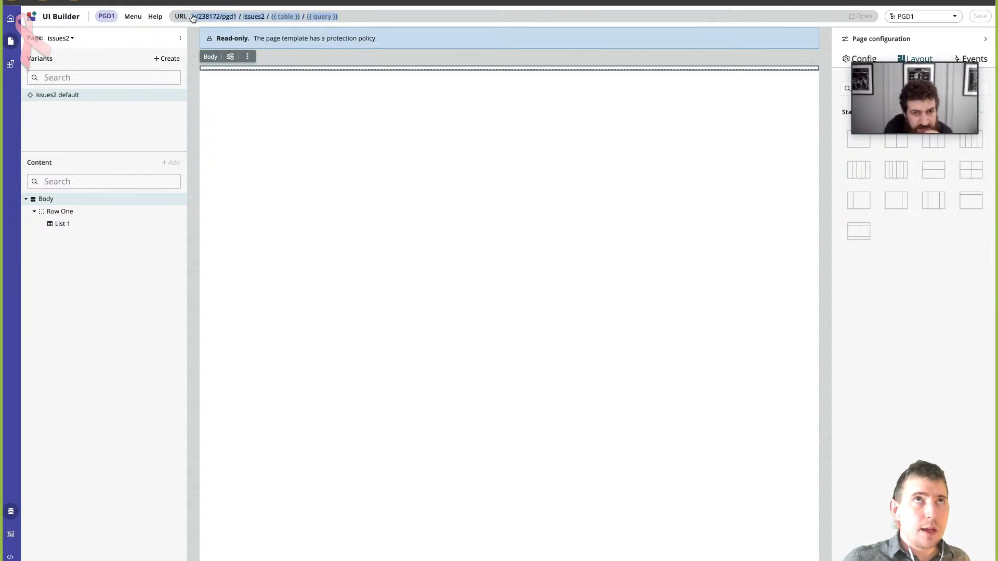
pyautogui.click(192, 17)
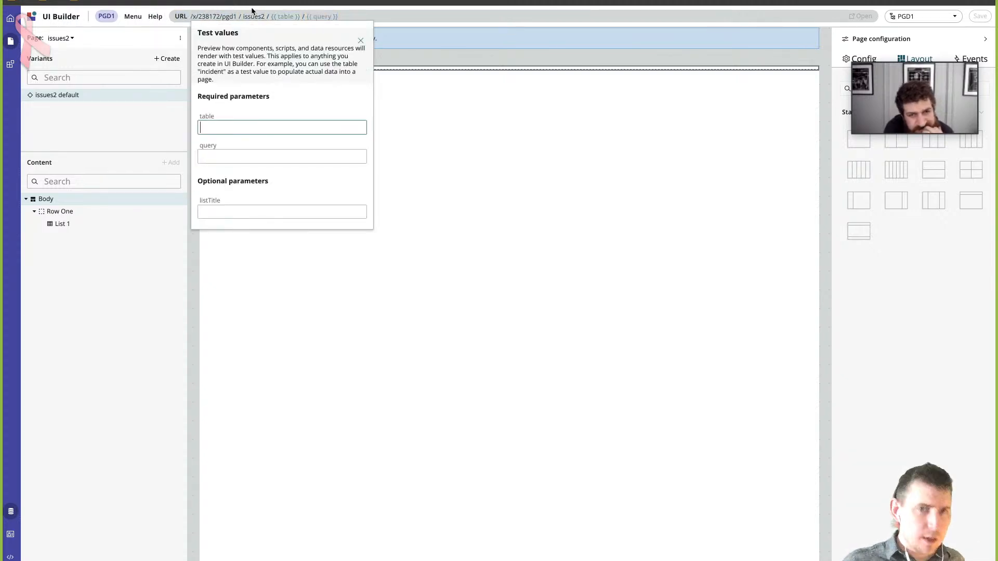
pyautogui.click(350, 21)
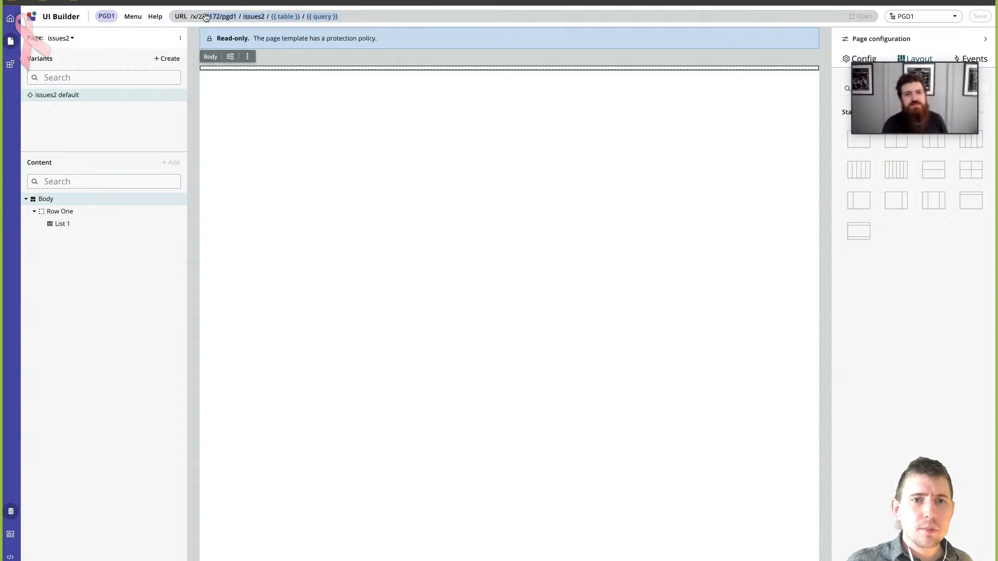
pyautogui.click(193, 17)
pyautogui.click(418, 17)
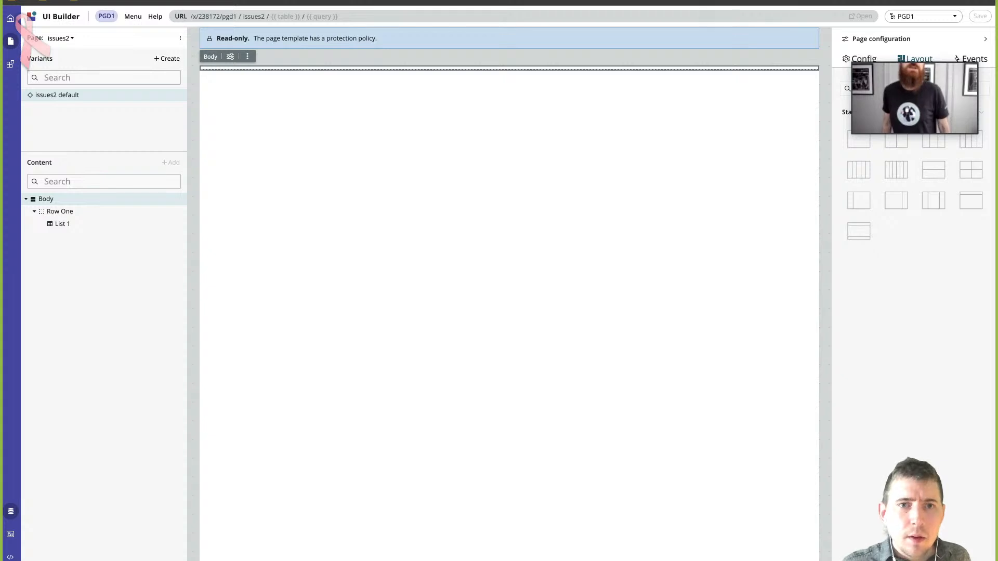
# - Switch to the live page in the browser and extend its address to pgd1/issues2/sn_grc_issue/active=true
pyautogui.hotkey('ctrl', 'Tab')
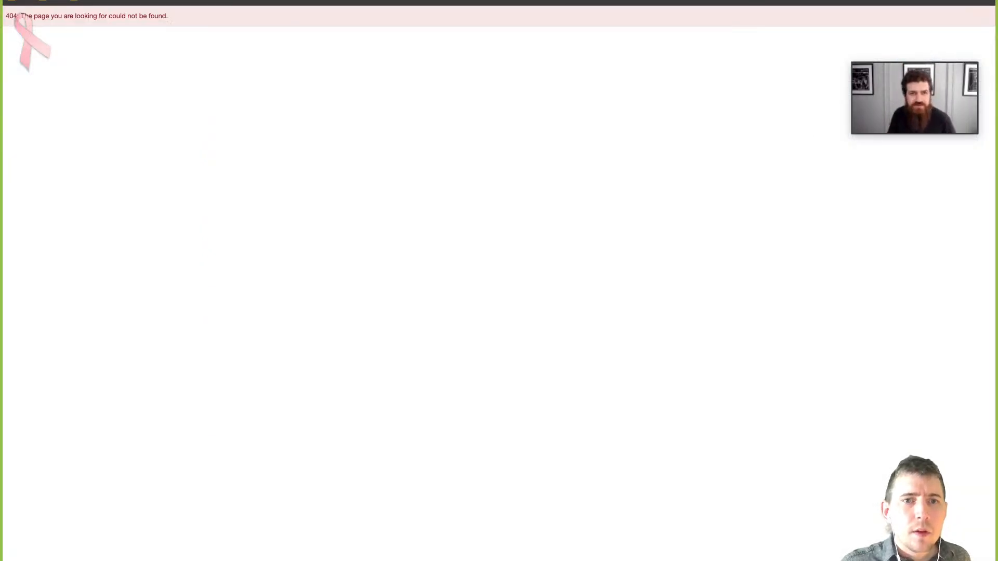
pyautogui.press('super+l')
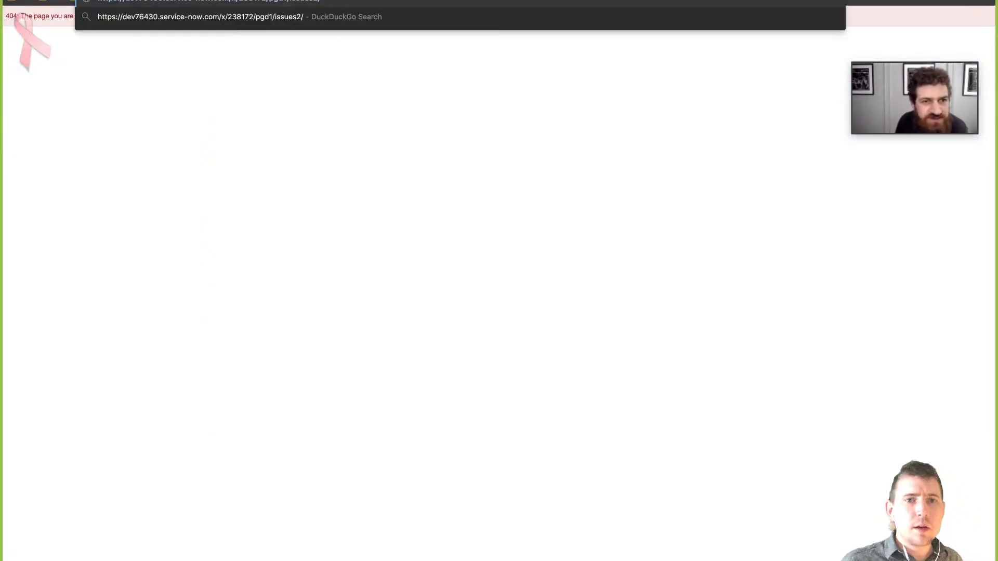
pyautogui.write('sn_grc_is')
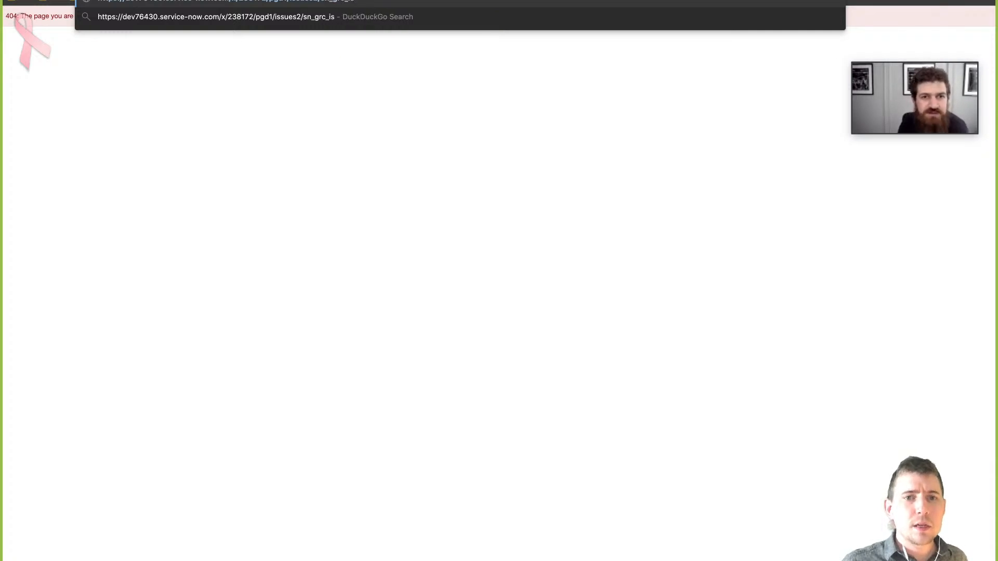
pyautogui.write('sue/sy')
pyautogui.press('BackSpace')
pyautogui.press('BackSpace')
pyautogui.press('BackSpace')
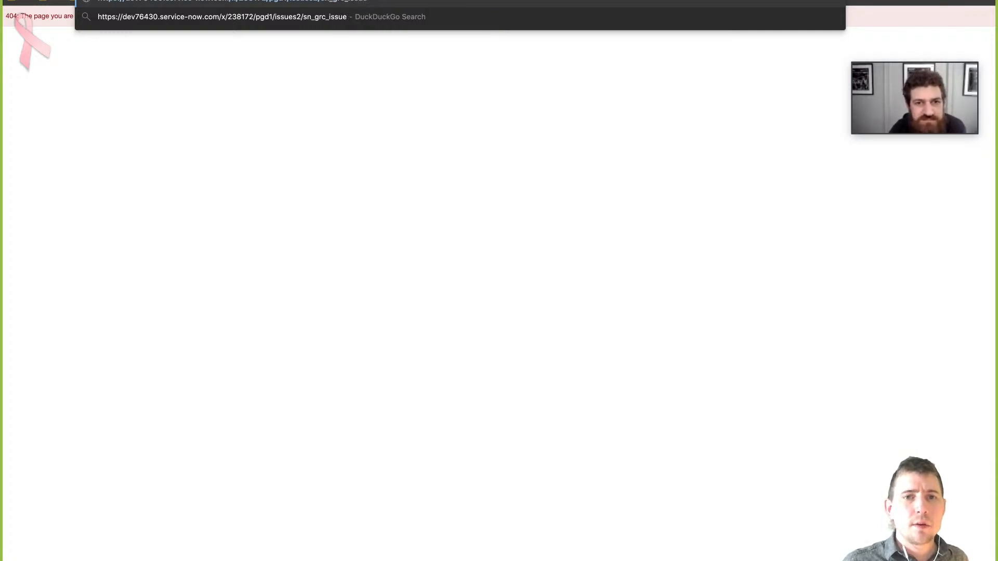
pyautogui.write('/active=true')
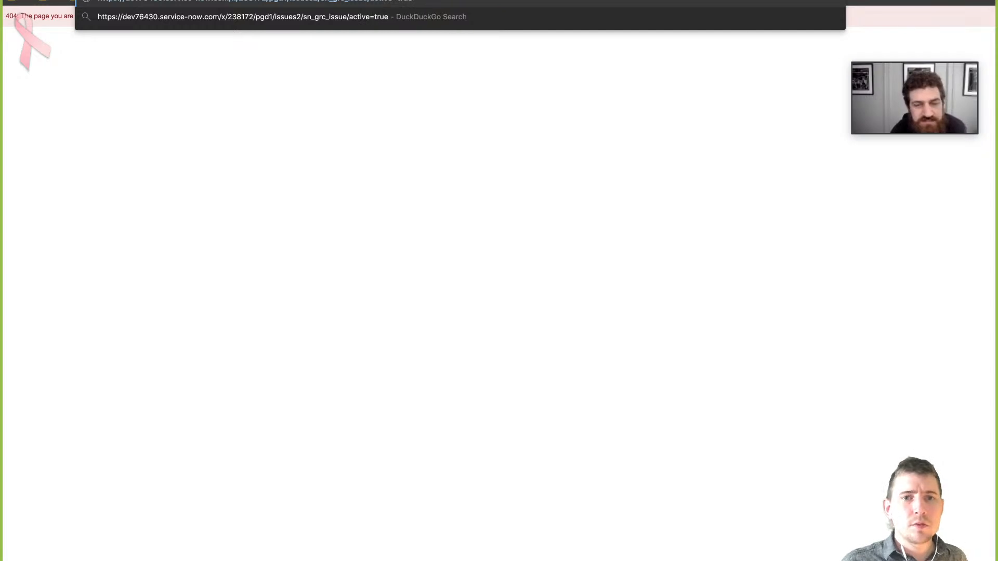
pyautogui.press('Return')
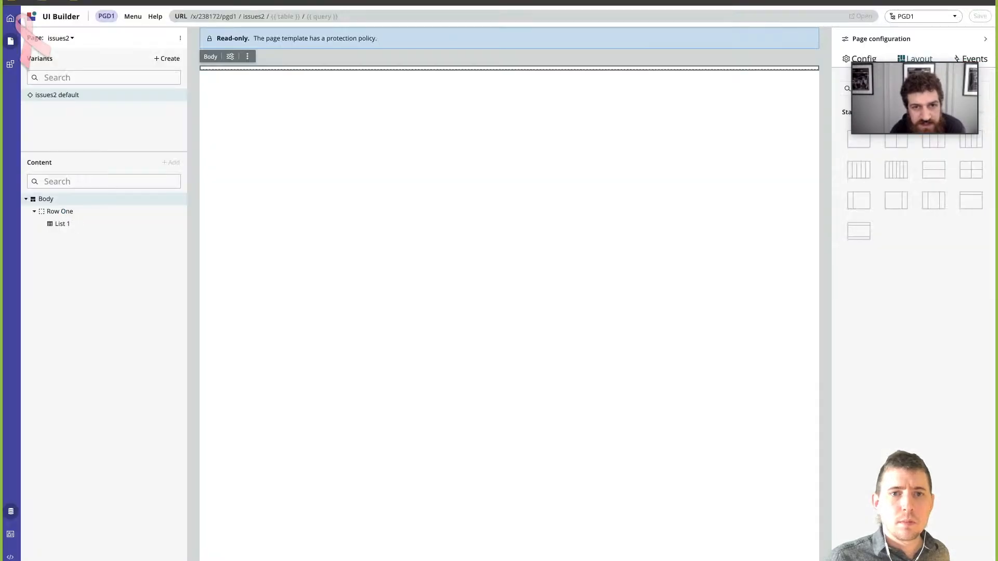
# - Return to UI Builder, delete query from the required parameters of issues2, and save the change
pyautogui.click(180, 38)
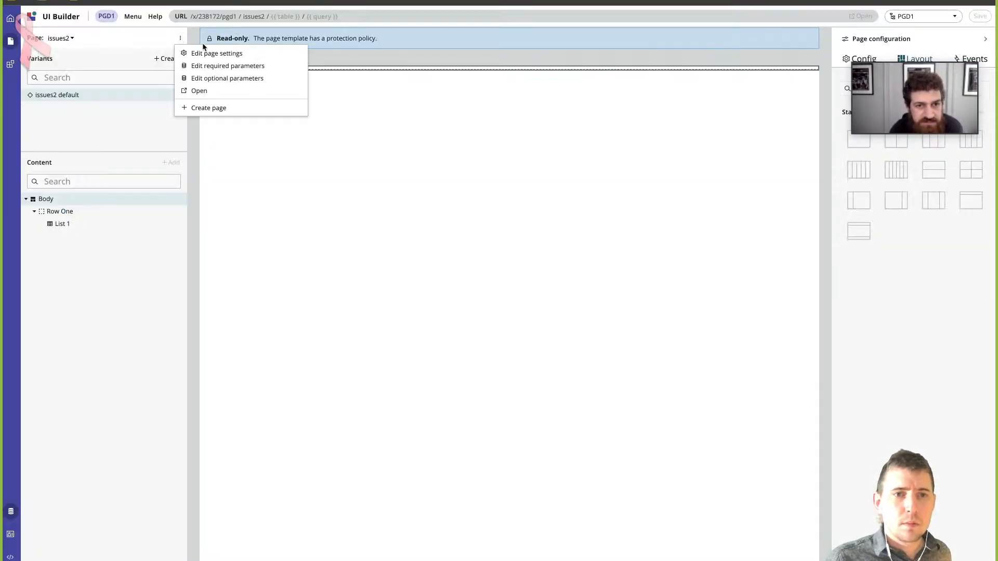
pyautogui.click(235, 66)
pyautogui.click(677, 306)
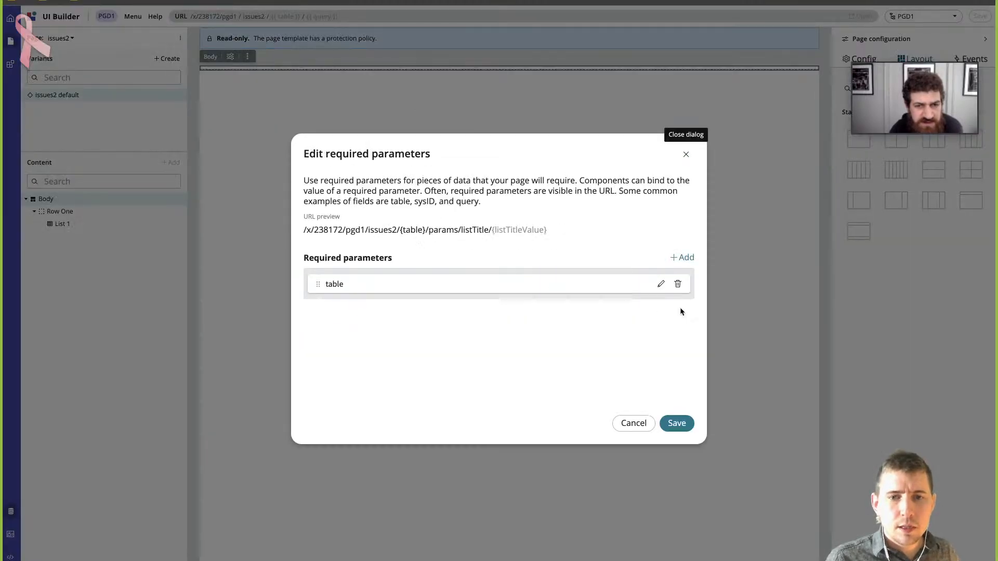
pyautogui.click(677, 424)
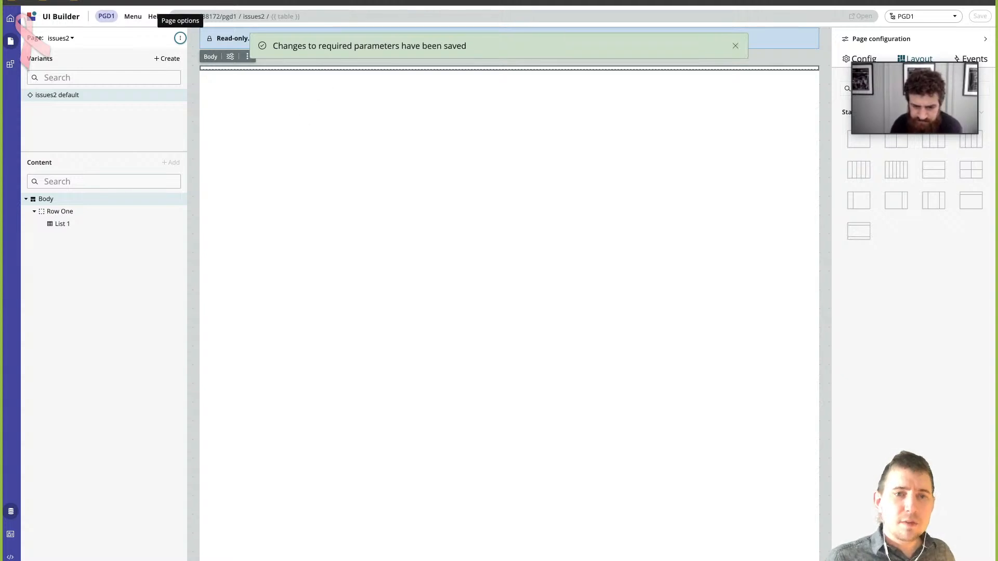
# - Add query as a second optional parameter of issues2 and save it
pyautogui.click(180, 38)
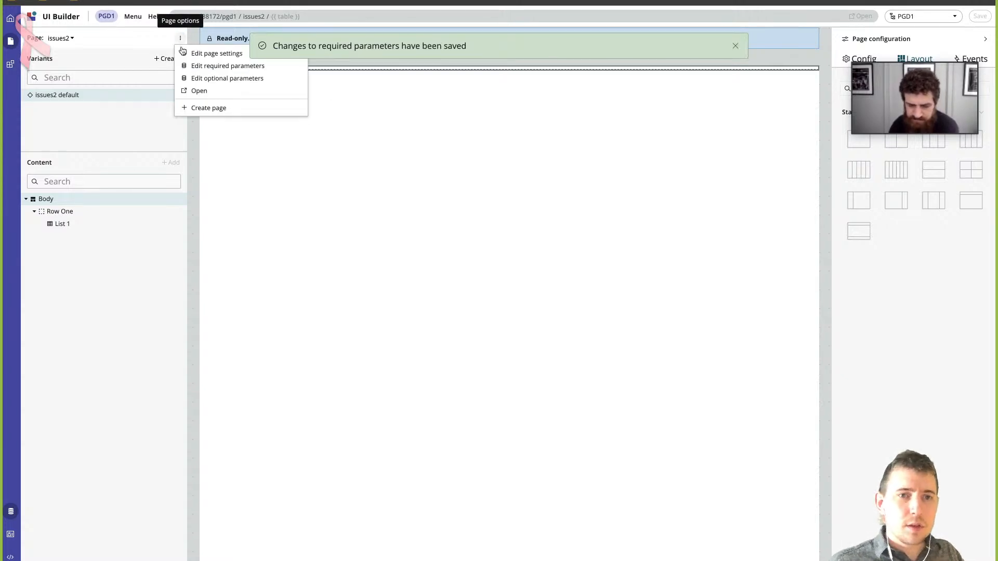
pyautogui.click(219, 78)
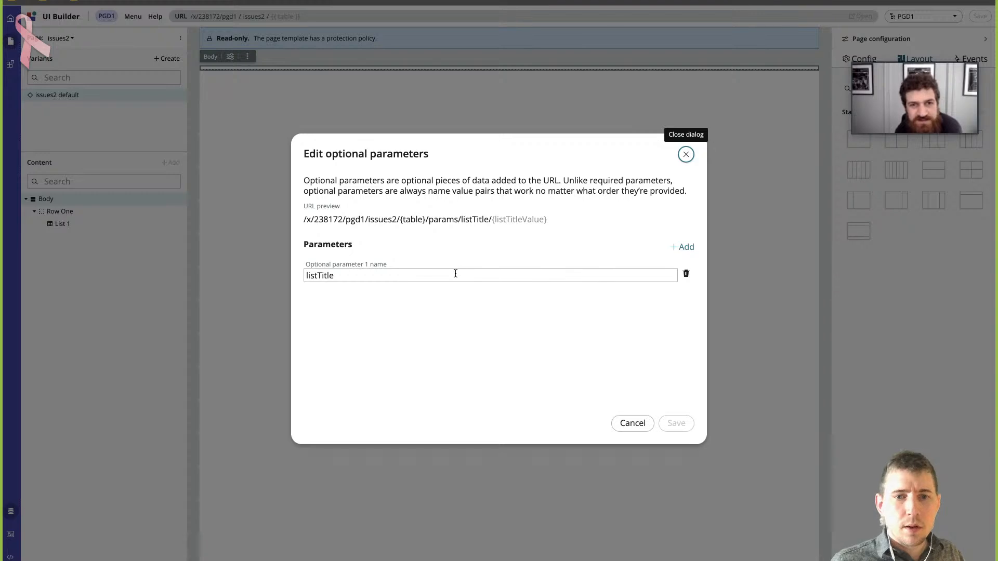
pyautogui.click(673, 252)
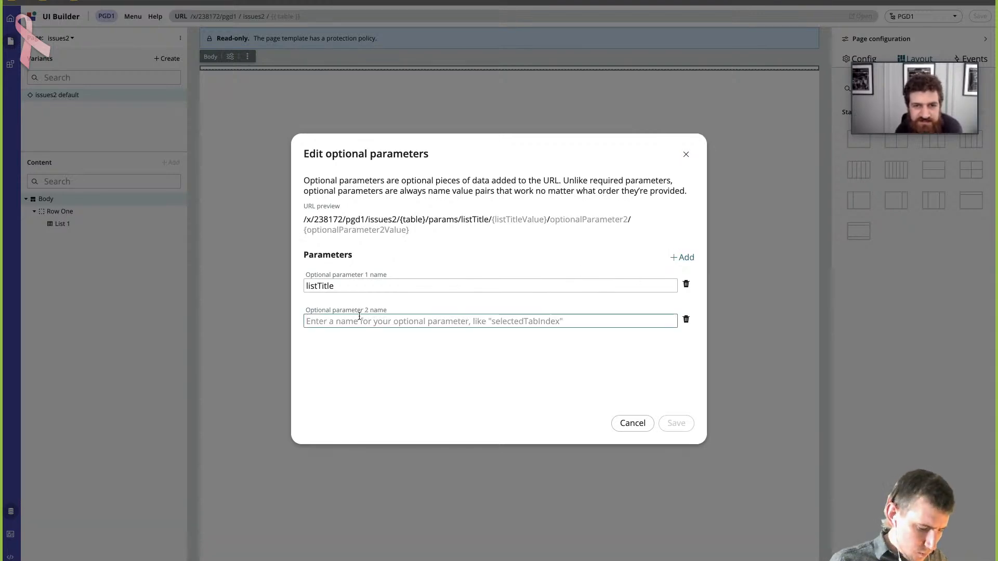
pyautogui.write('query')
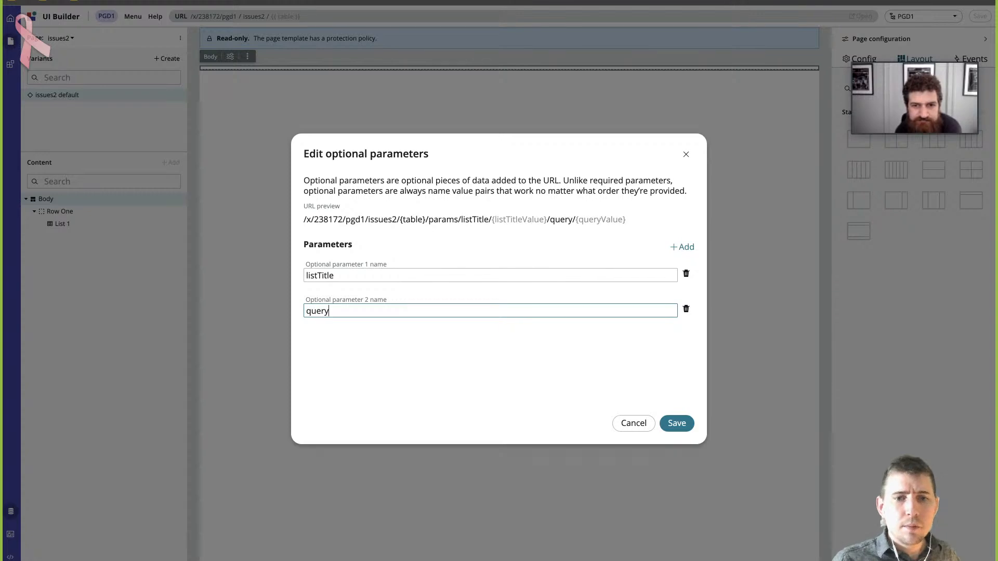
pyautogui.click(365, 325)
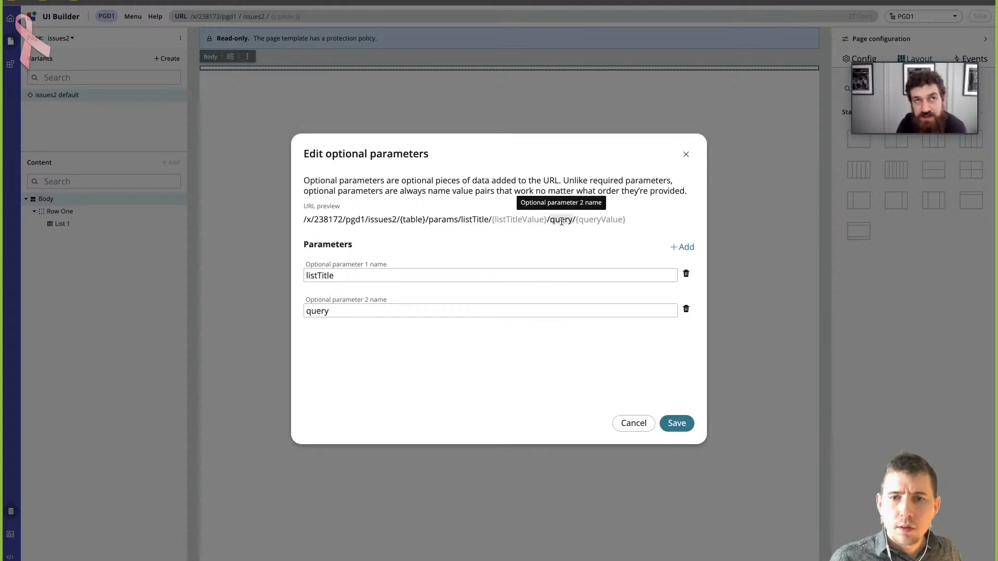
pyautogui.click(677, 424)
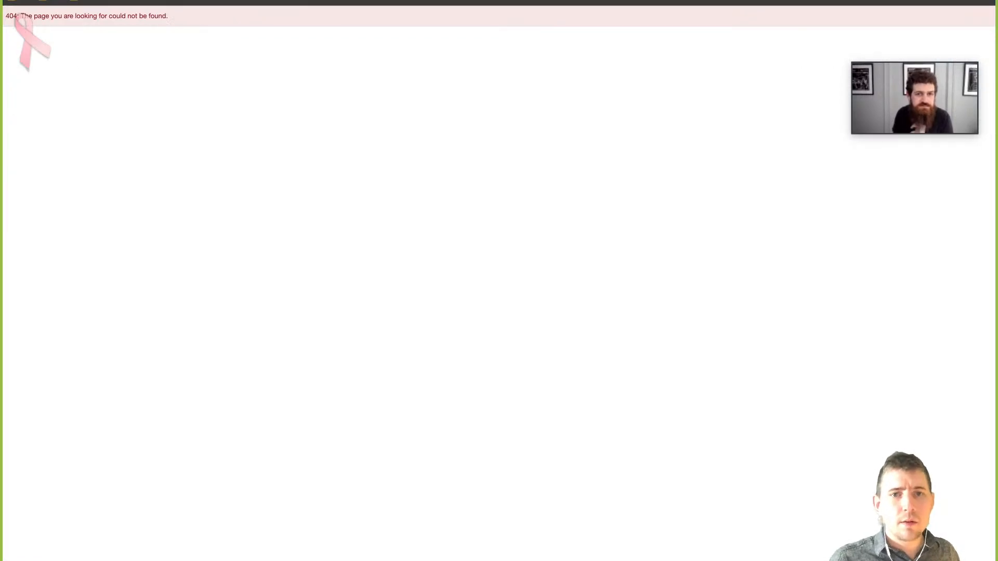
# - Load the live page in the browser with the address ending in issues2/sn_grc_issue/query/active=true
pyautogui.press('BackSpace')
pyautogui.press('BackSpace')
pyautogui.press('BackSpace')
pyautogui.press('BackSpace')
pyautogui.press('BackSpace')
pyautogui.press('BackSpace')
pyautogui.press('BackSpace')
pyautogui.press('BackSpace')
pyautogui.press('BackSpace')
pyautogui.press('BackSpace')
pyautogui.press('BackSpace')
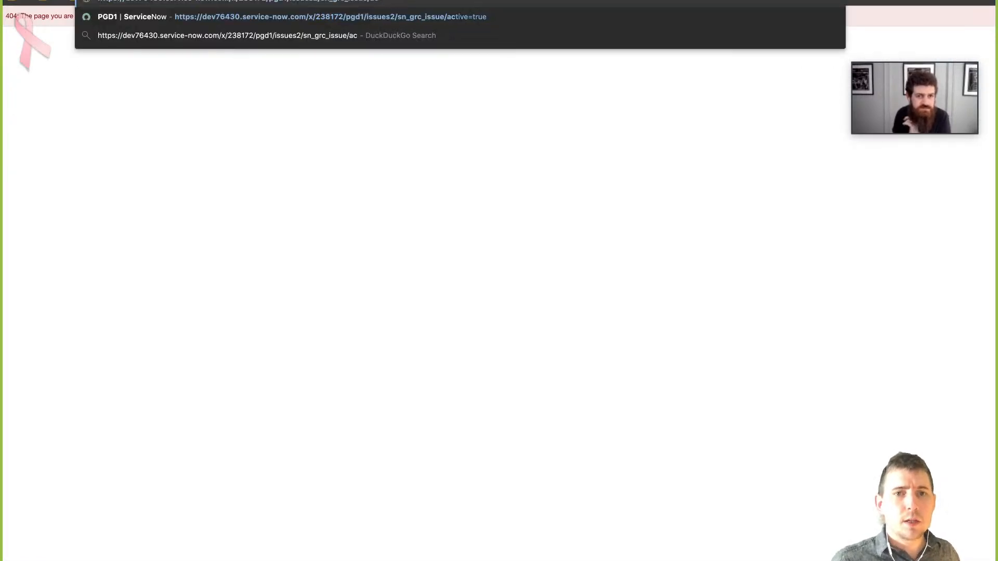
pyautogui.write('query/')
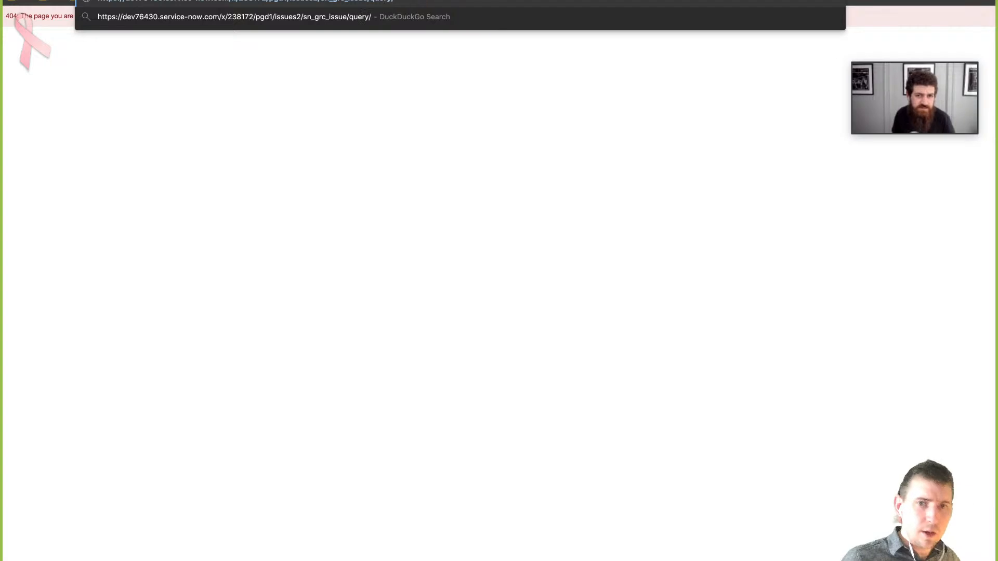
pyautogui.write('active=true')
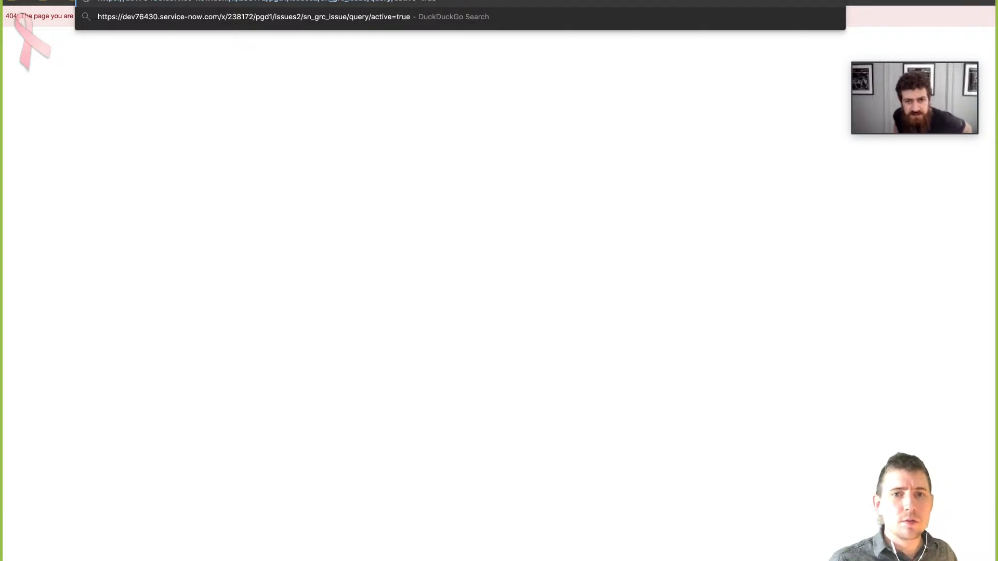
pyautogui.press('Return')
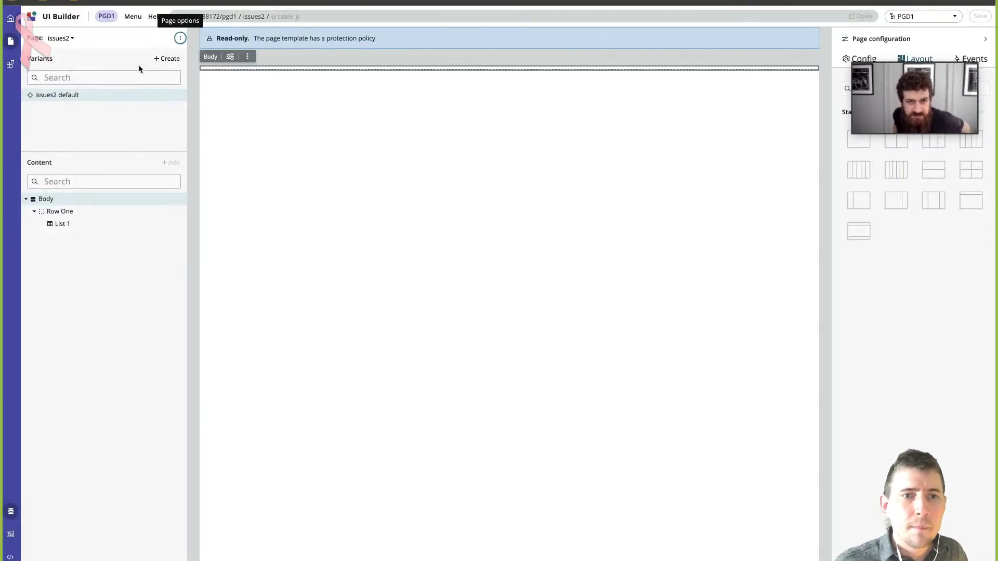
# - Check the optional parameters and URL preview of issues2 in UI Builder, and leave them without editing
pyautogui.click(181, 39)
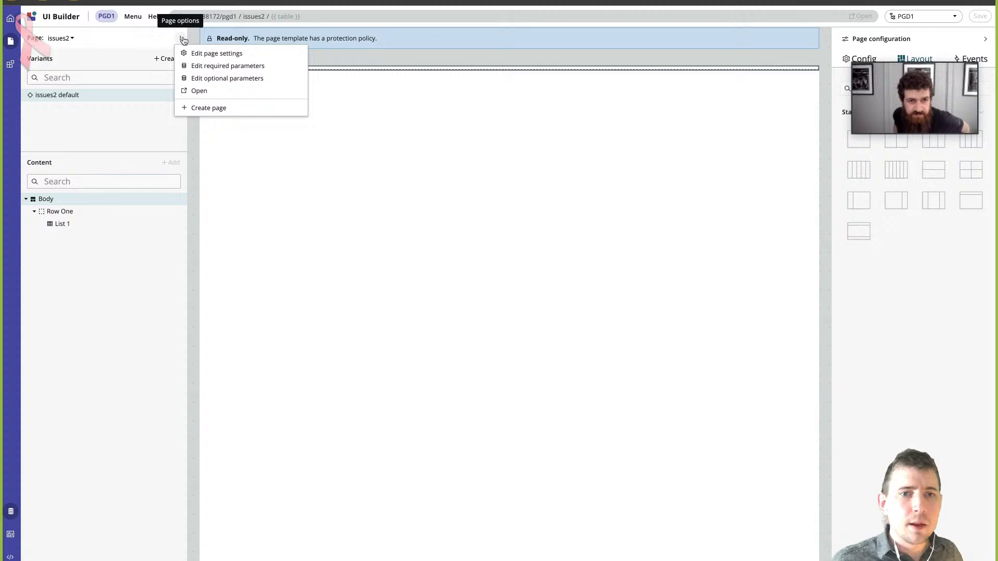
pyautogui.click(224, 78)
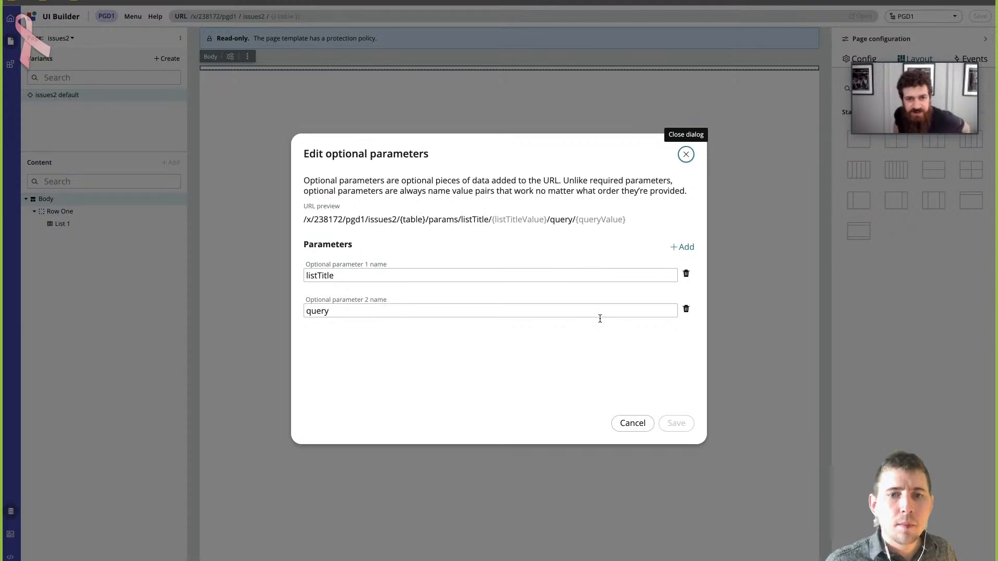
pyautogui.click(633, 423)
# - Insert params/ before query in the live page's address and load issues2/sn_grc_issue/params/query/active=true
pyautogui.hotkey('ctrl', 'Tab')
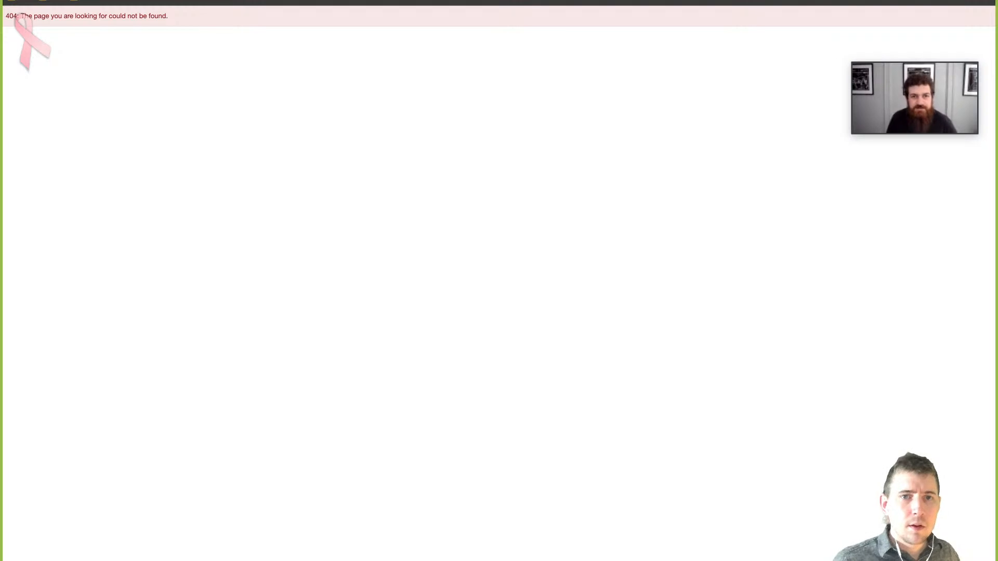
pyautogui.write('params/query/active=true')
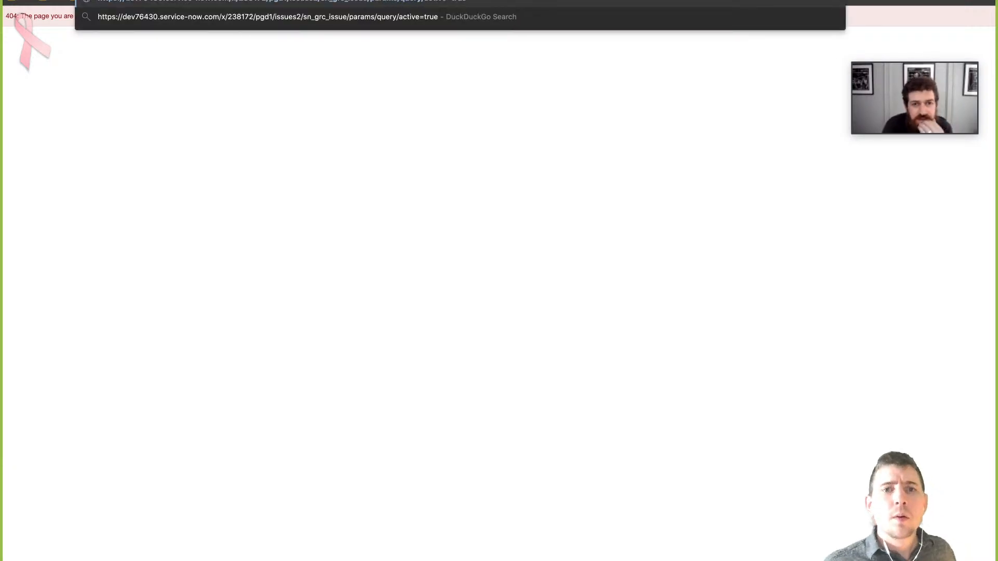
pyautogui.press('Return')
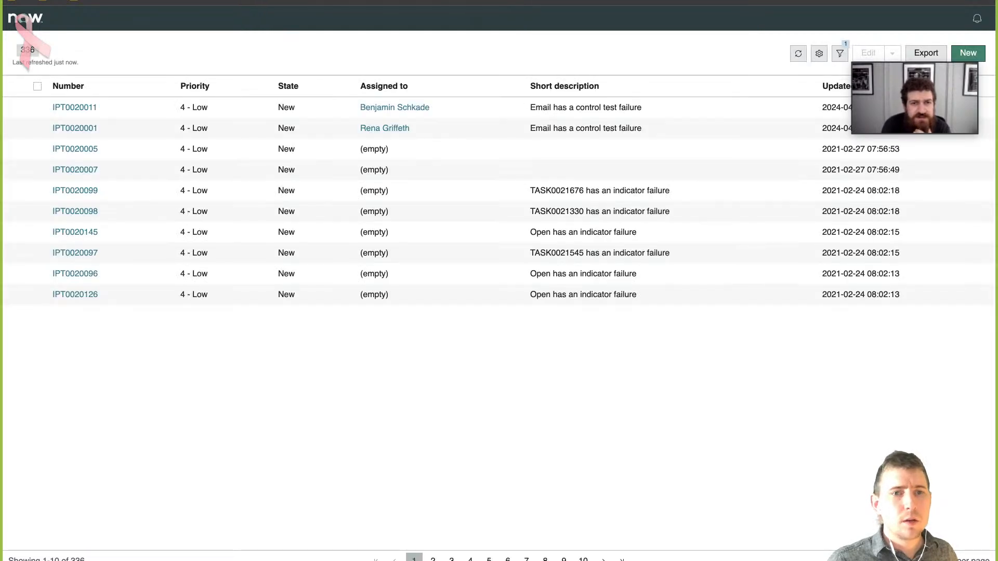
# - Append /listTitle/Phil Goes Deep to the live address, load it, and compare the list with the issues2 page in UI Builder
pyautogui.write('/')
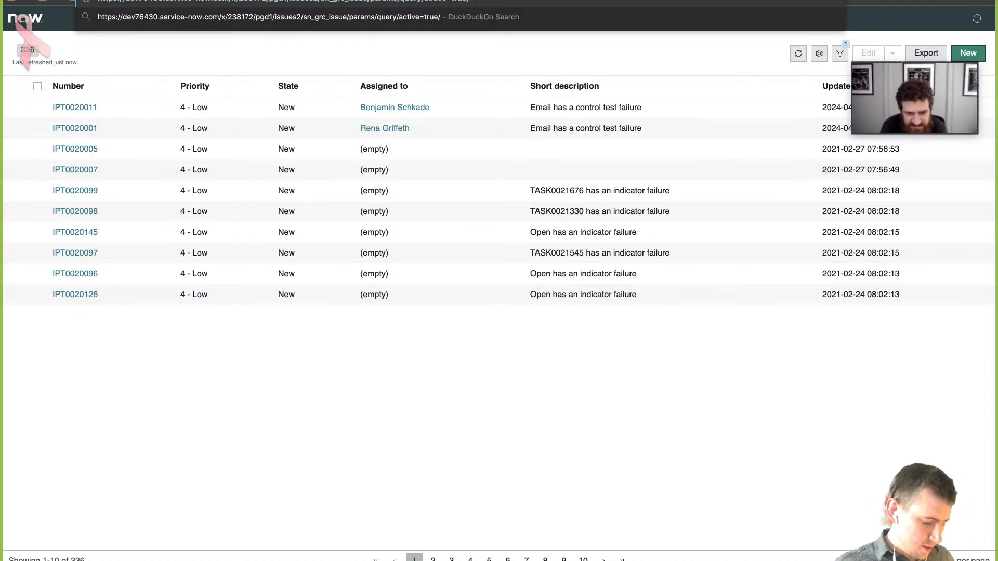
pyautogui.write('listTitle')
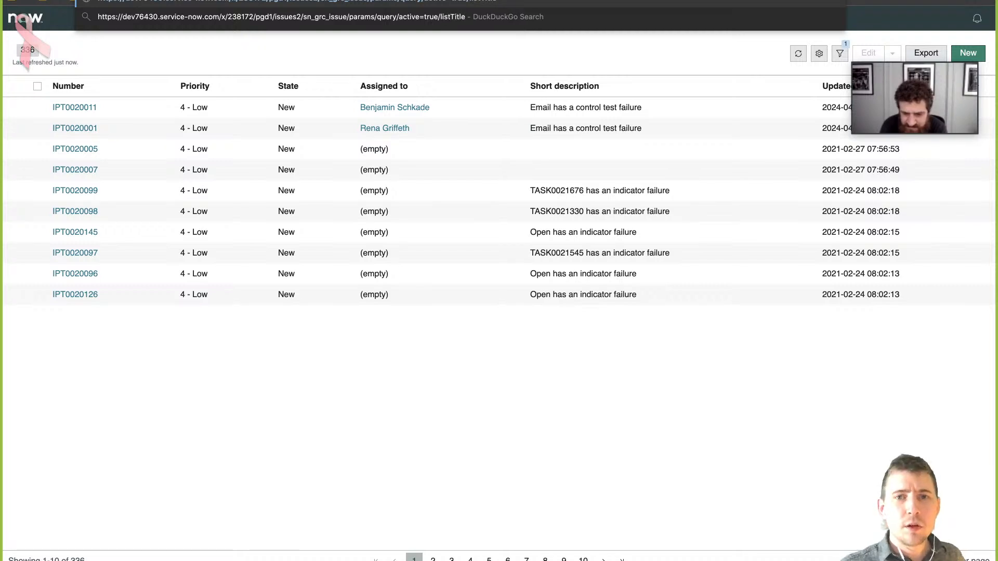
pyautogui.write('/')
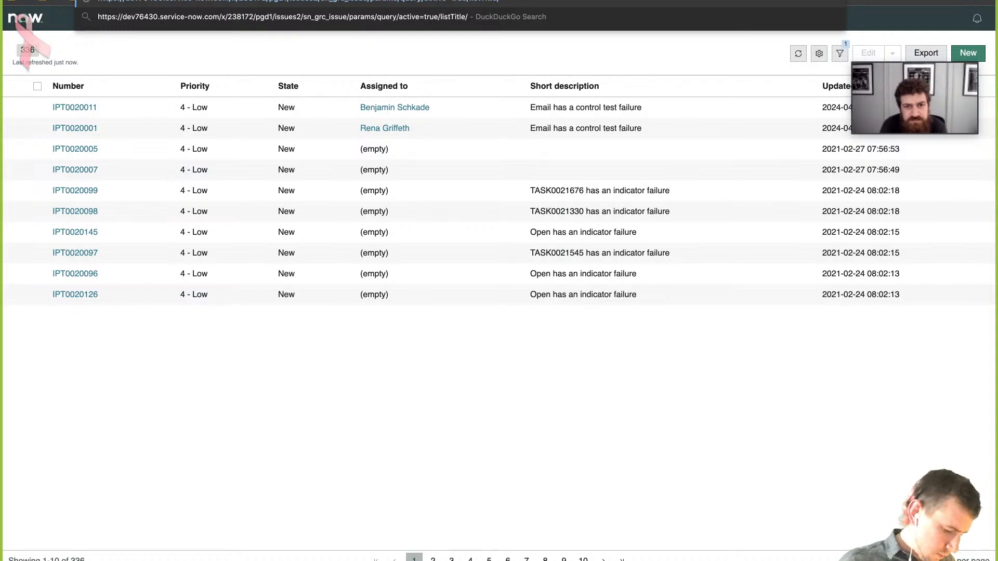
pyautogui.write('Phil Goes')
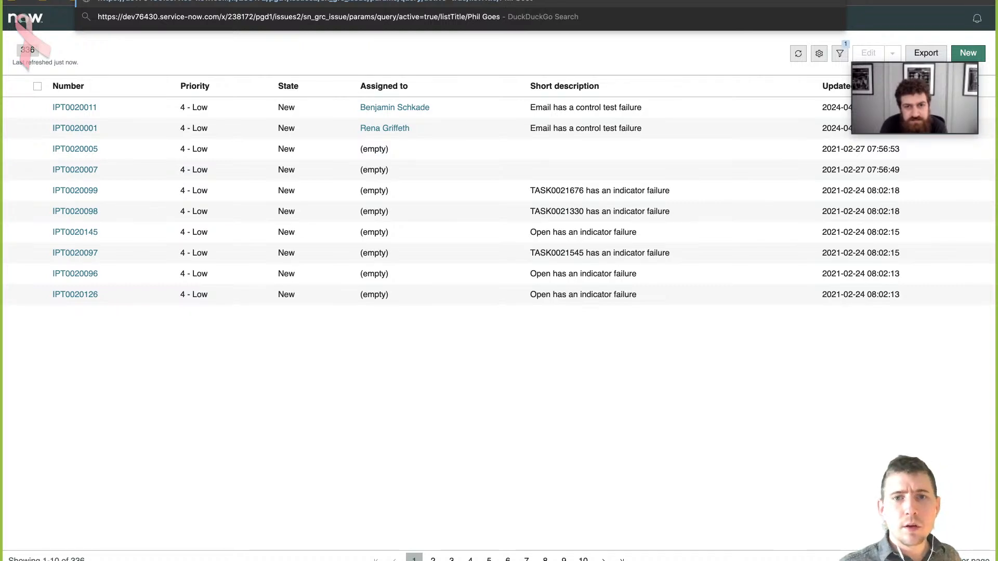
pyautogui.write(' Deep')
pyautogui.press('Return')
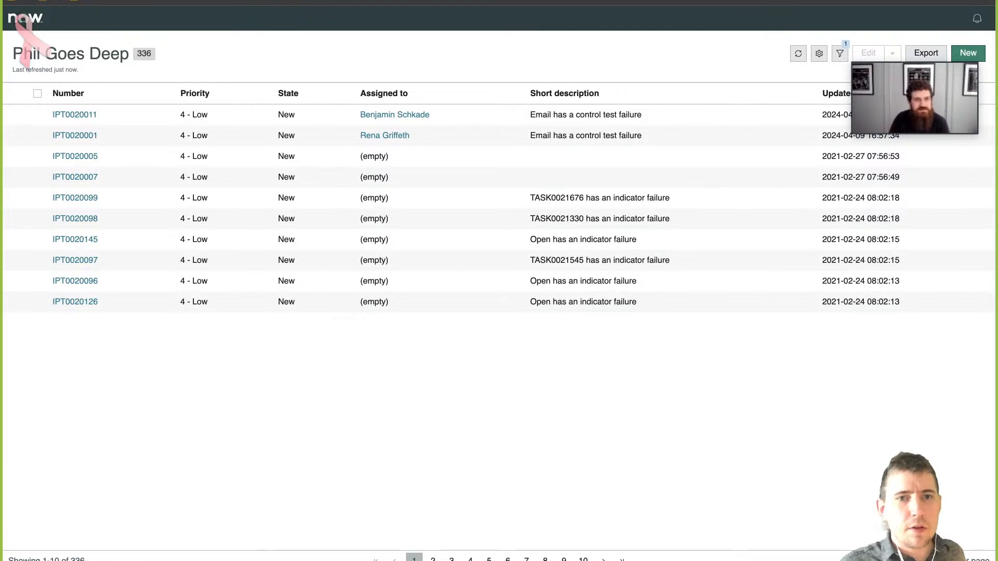
pyautogui.click(374, 1)
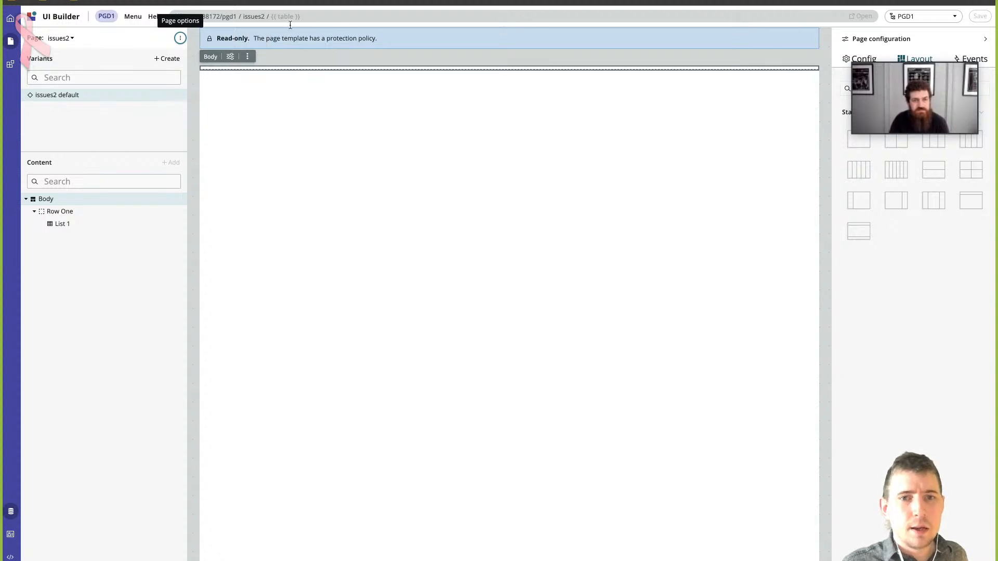
pyautogui.click(451, 1)
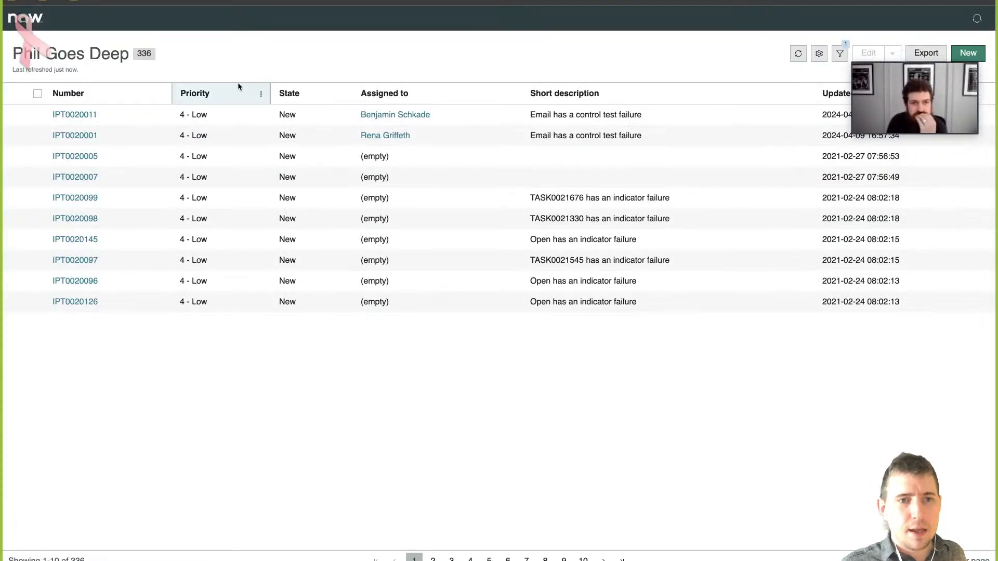
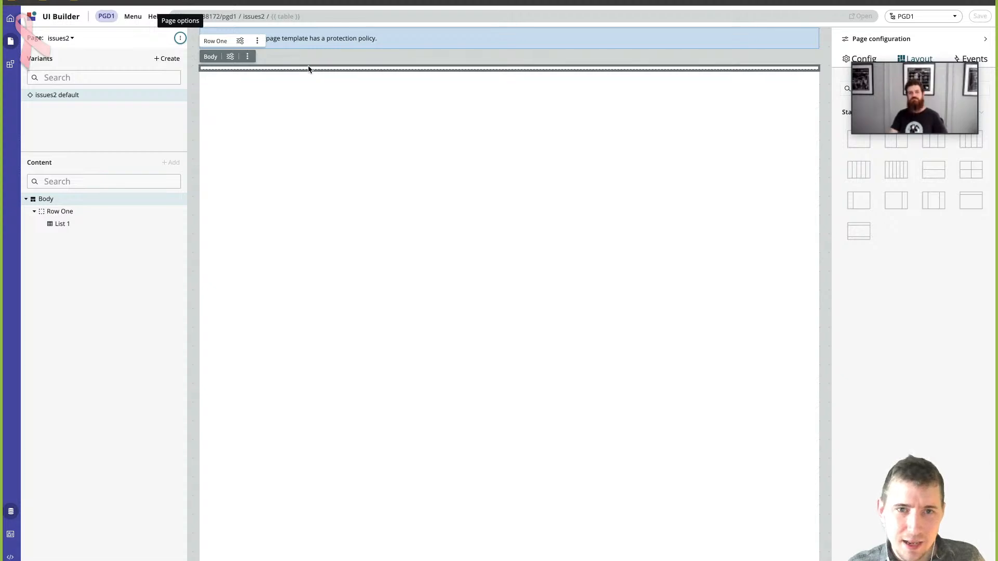
# - Set the issues2 page's table test value to sn_grc_issue and apply it to the preview
pyautogui.click(284, 16)
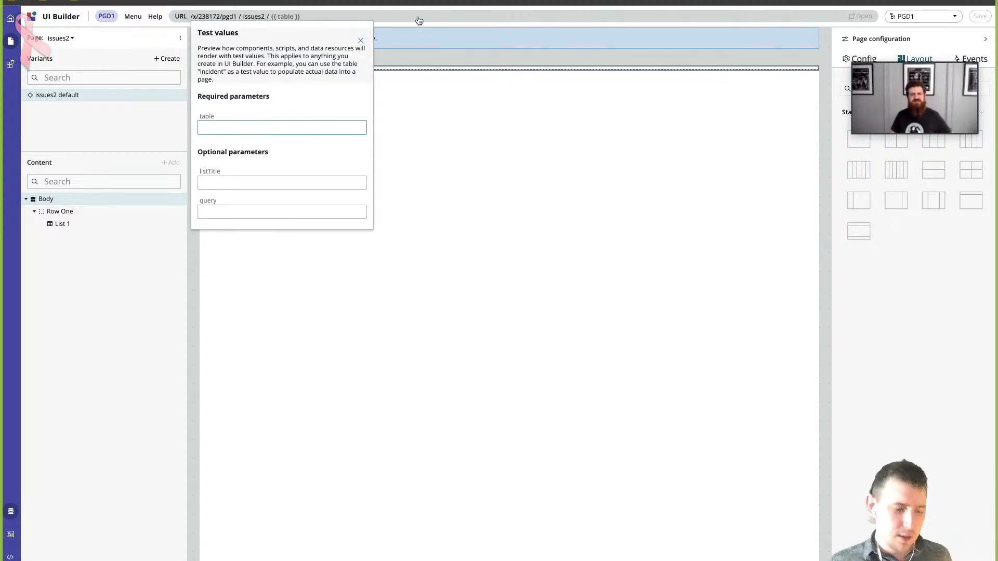
pyautogui.write('sn_grc_is')
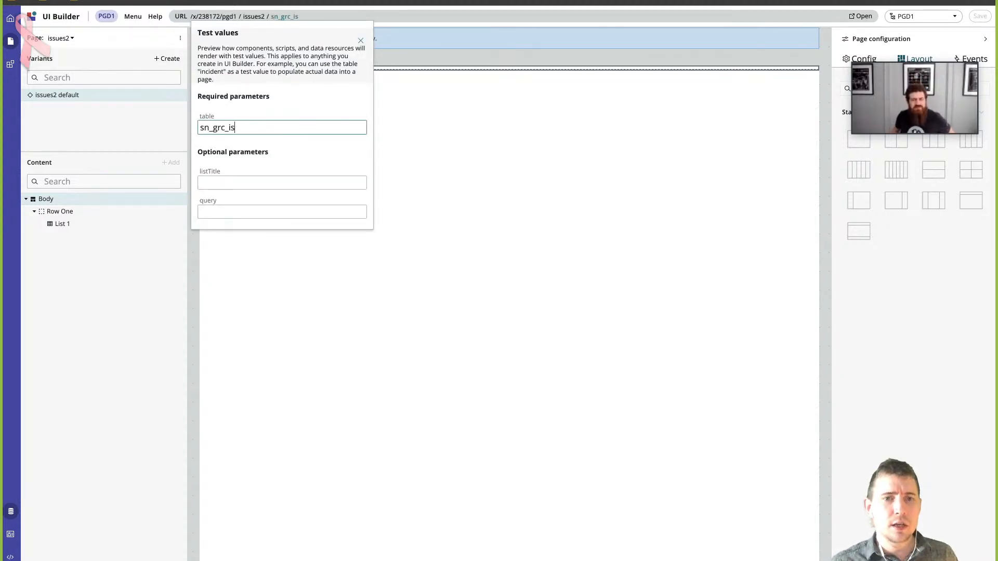
pyautogui.write('sue')
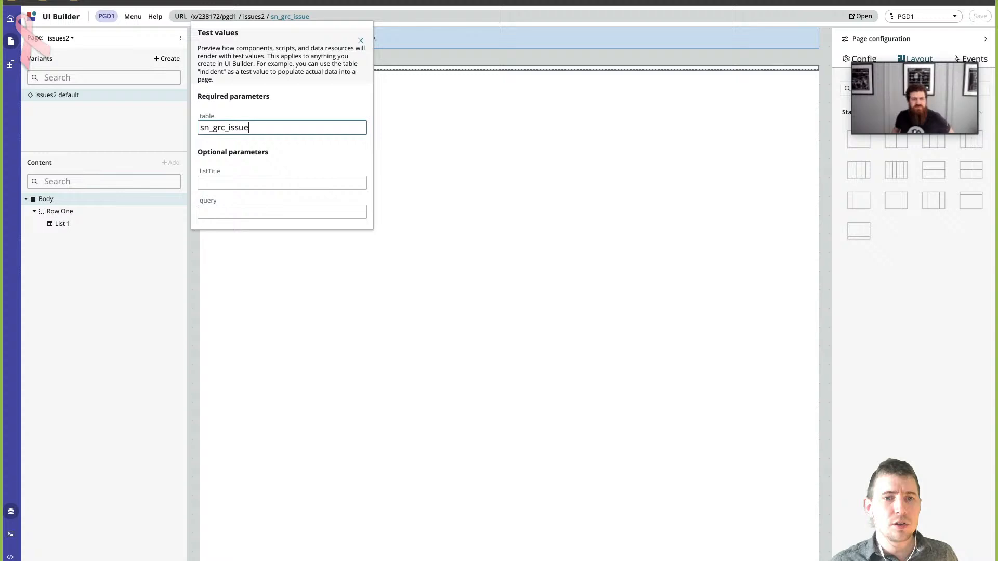
pyautogui.click(563, 125)
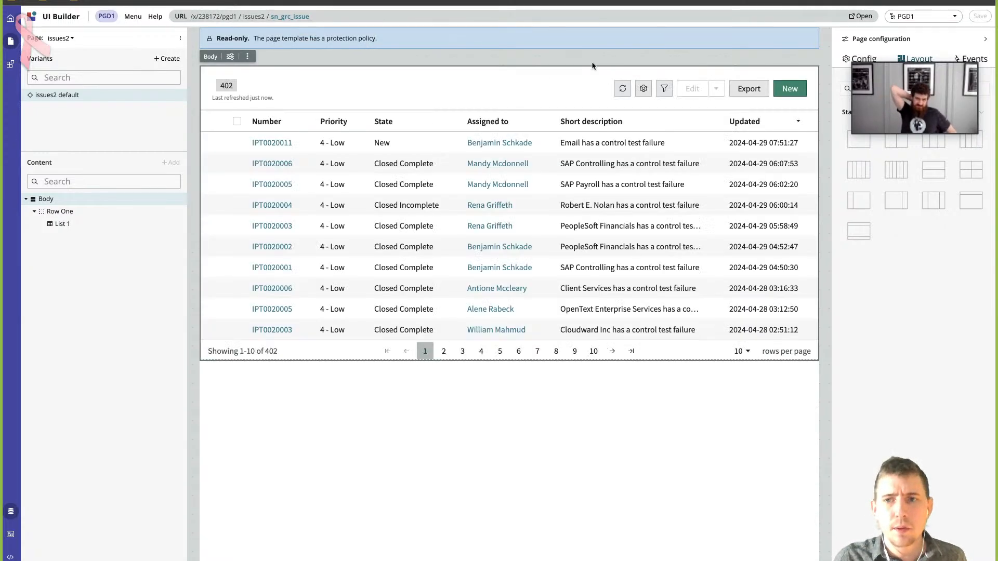
# - Select the list on issues2 and examine its configuration properties and data bindings
pyautogui.click(310, 197)
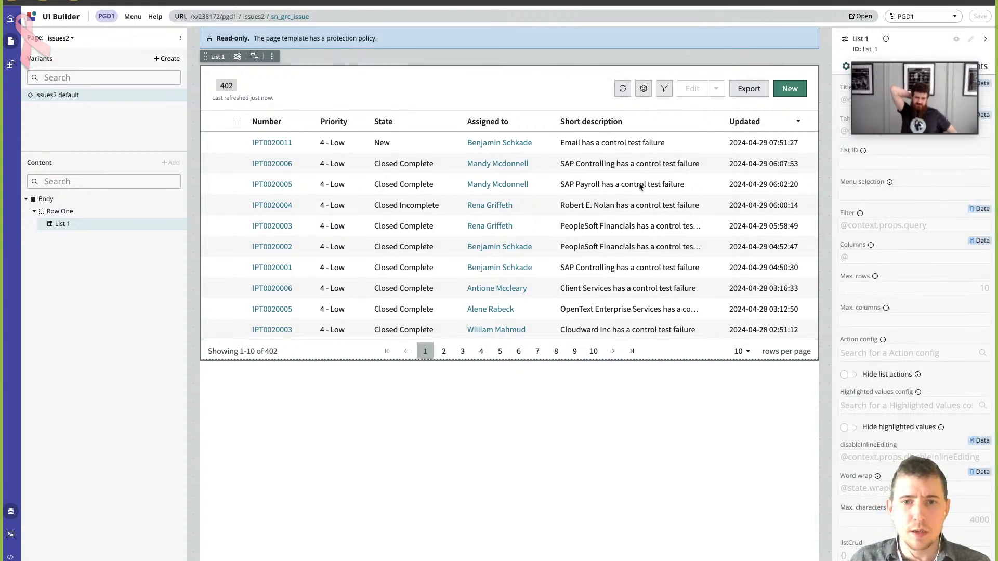
pyautogui.moveTo(918, 62); pyautogui.dragTo(107, 278)
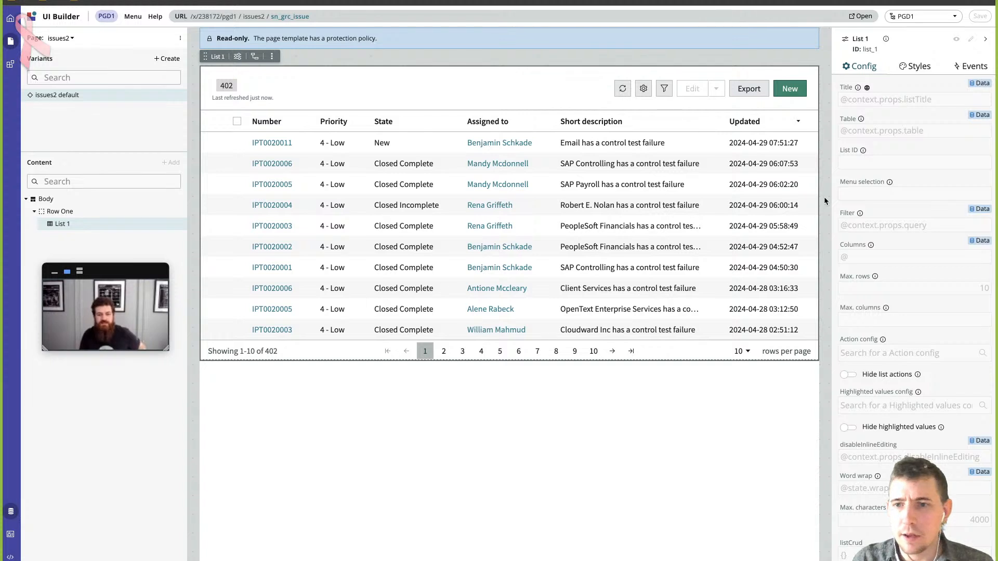
pyautogui.scroll(-1, 913, 194)
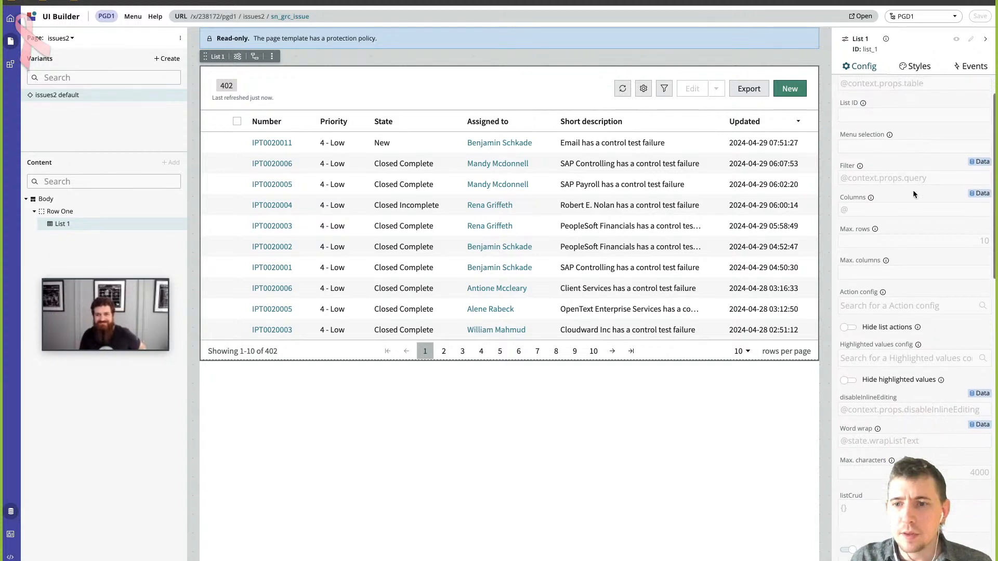
pyautogui.scroll(1, 901, 202)
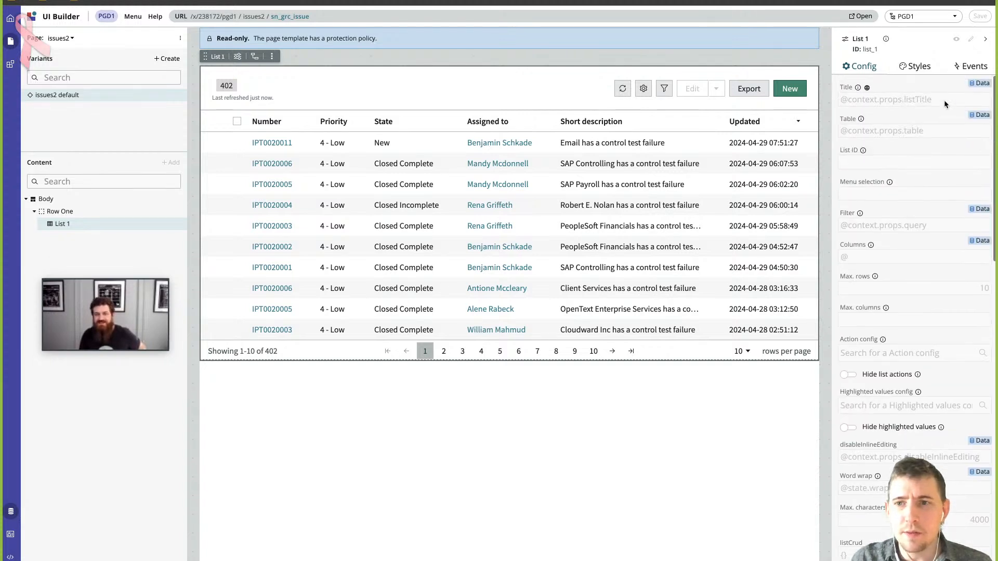
# - Try to add a new event handler to the list's Row Clicked event
pyautogui.click(966, 66)
pyautogui.moveTo(902, 127)
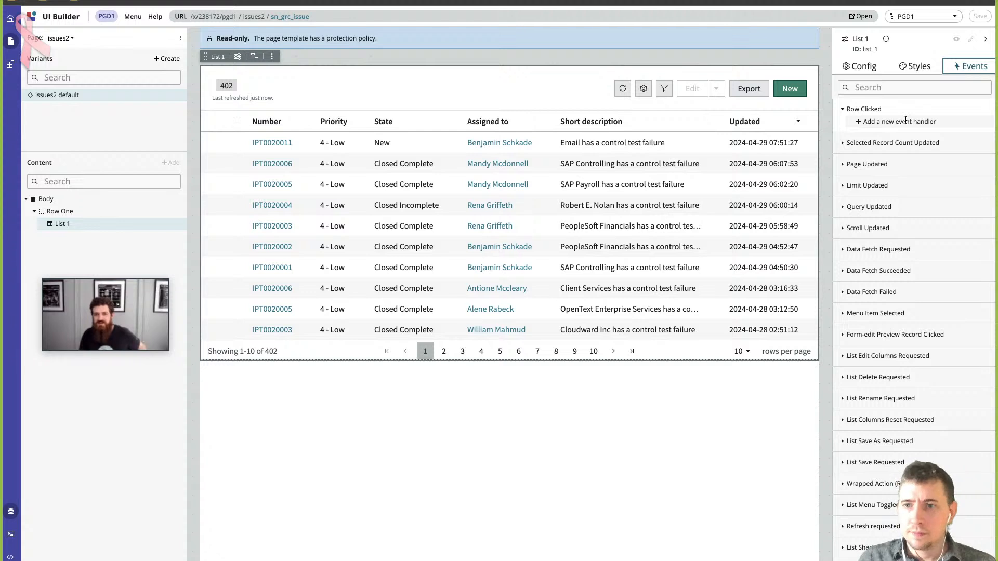
pyautogui.click(905, 120)
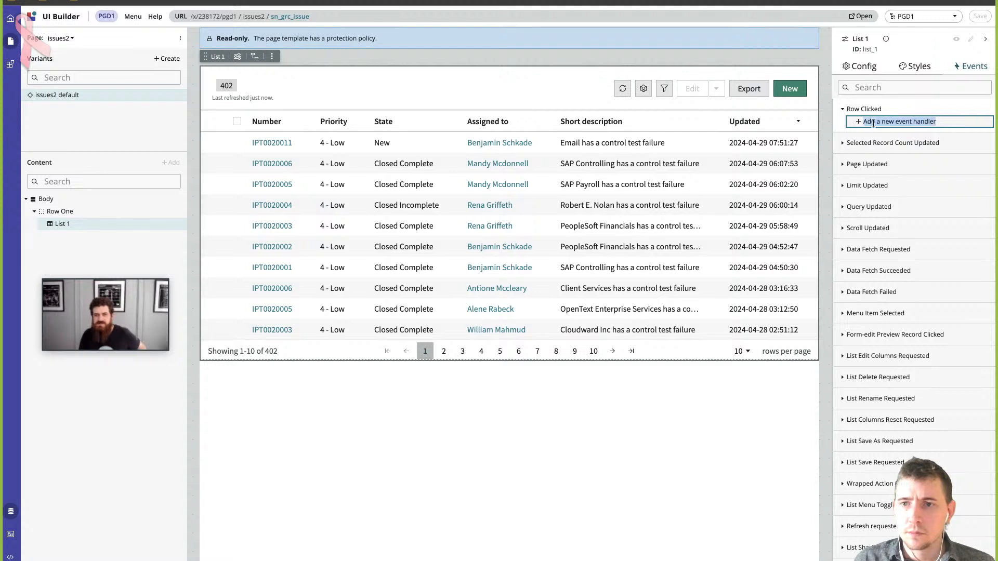
pyautogui.moveTo(858, 125); pyautogui.dragTo(973, 131)
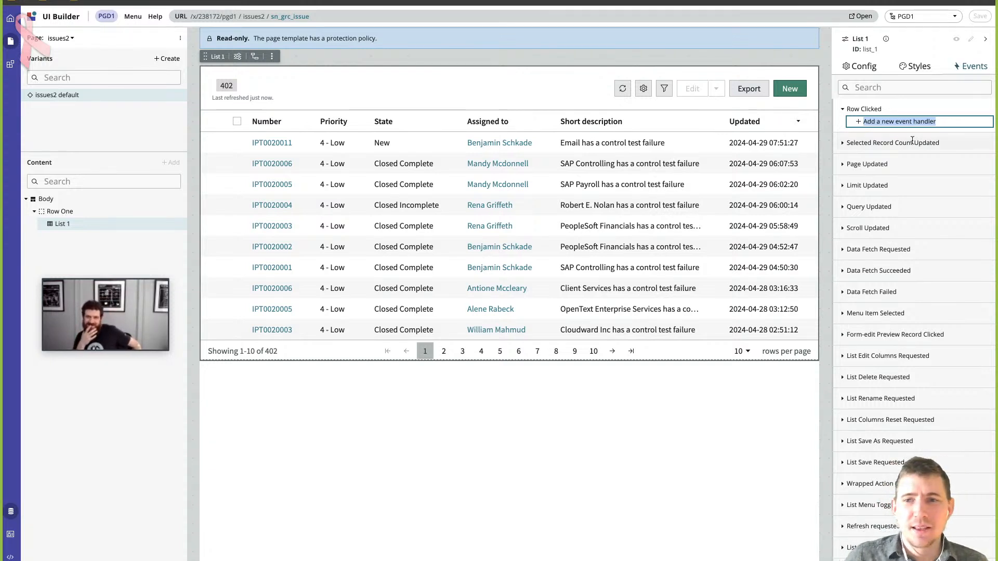
pyautogui.moveTo(956, 122); pyautogui.dragTo(885, 122)
pyautogui.click(861, 123)
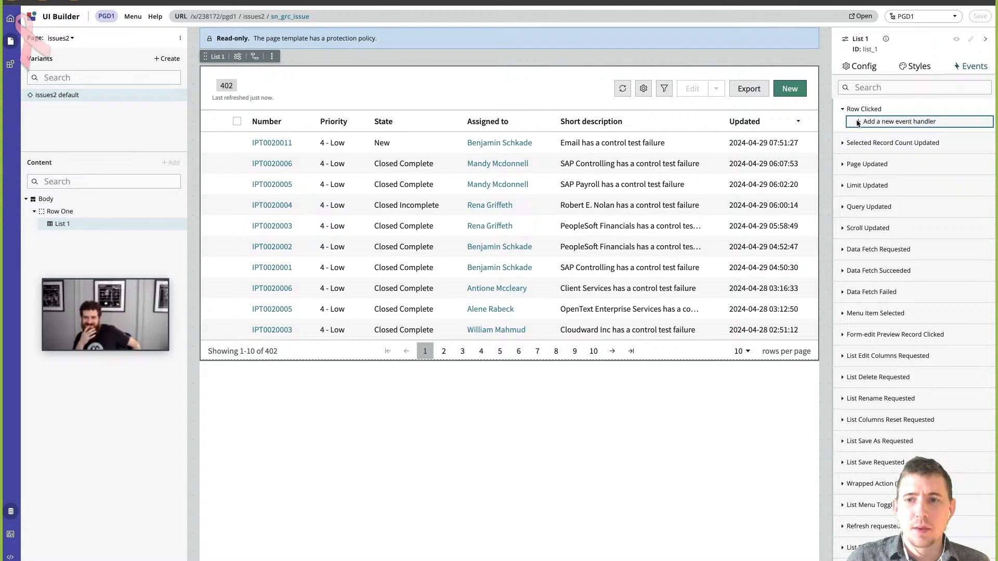
pyautogui.tripleClick(857, 123)
pyautogui.click(858, 123)
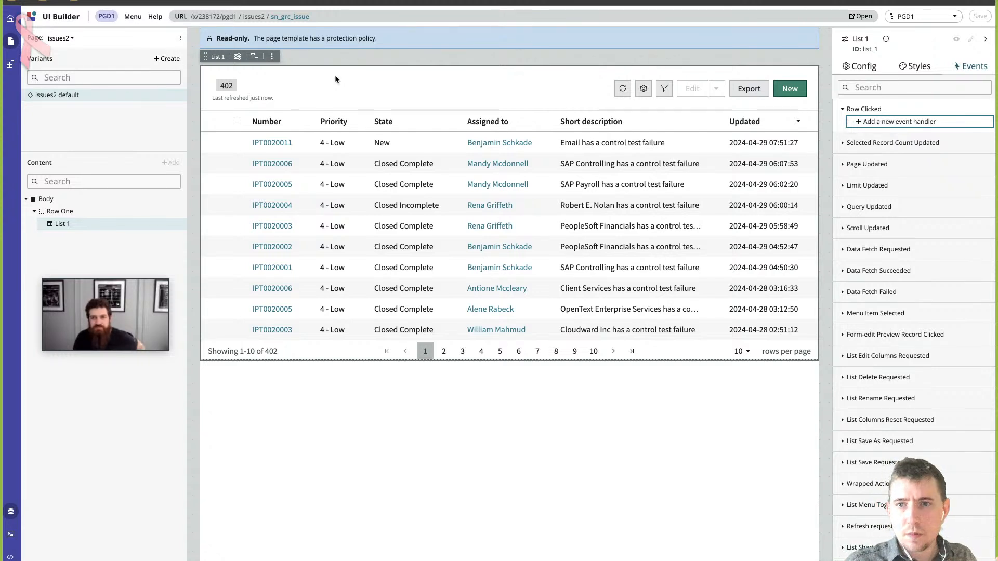
# - Start creating a new page, discarding the unsaved changes, and give it the name and path issues3
pyautogui.click(179, 38)
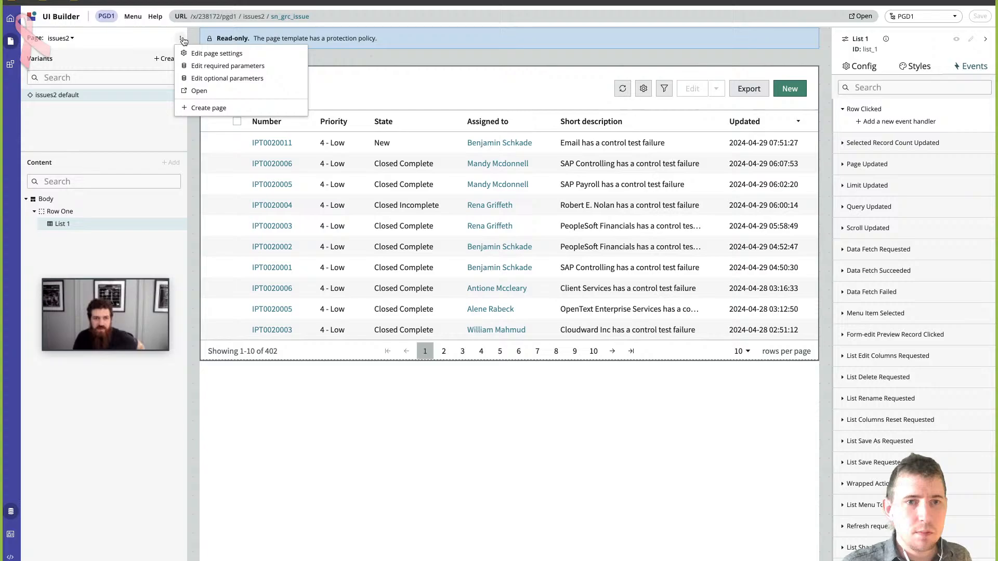
pyautogui.click(228, 110)
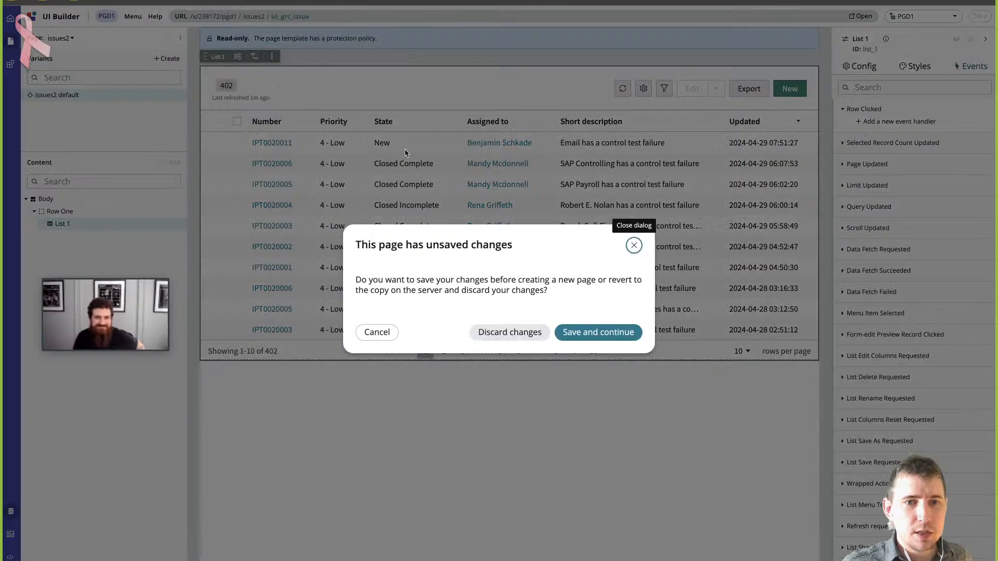
pyautogui.click(535, 333)
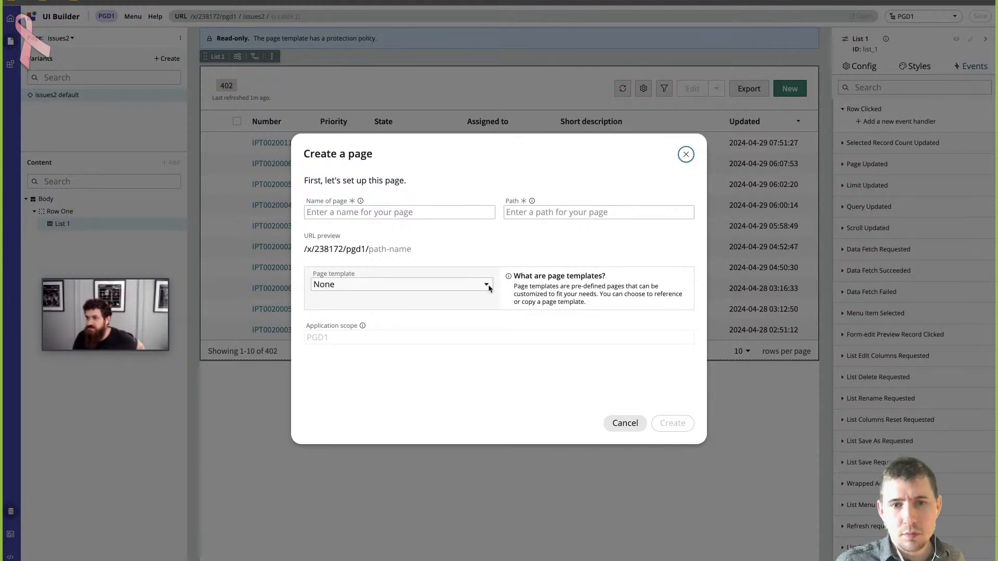
pyautogui.click(428, 214)
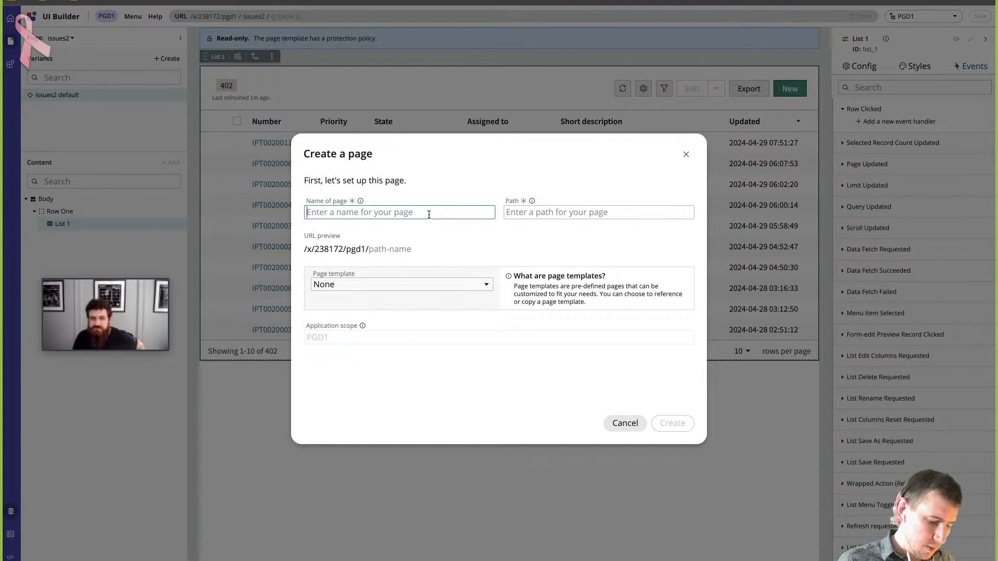
pyautogui.write('issues3')
pyautogui.press('Tab')
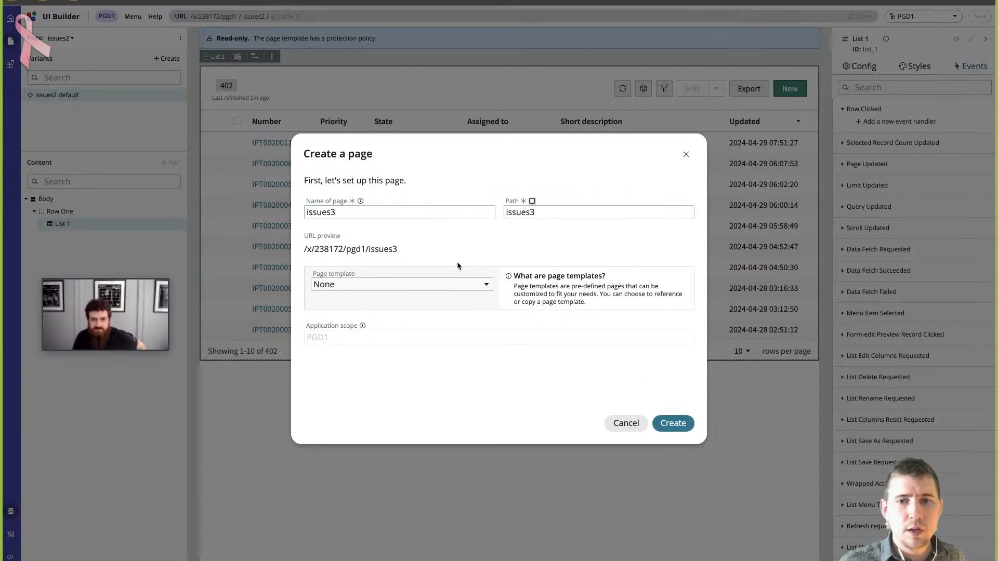
# - Create the page from the List template, only copying the template's contents, and finish without adding URL parameters
pyautogui.click(443, 290)
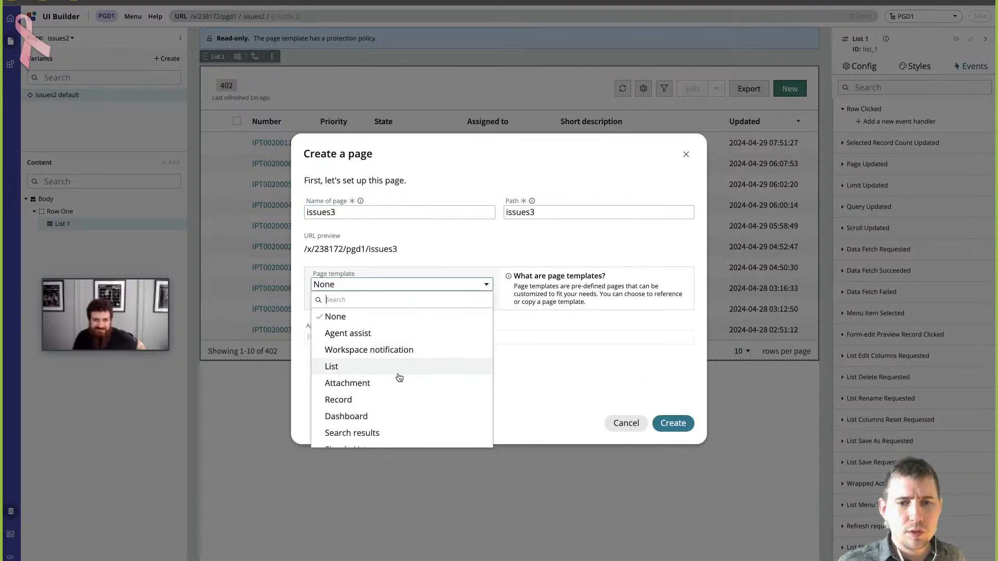
pyautogui.scroll(-1, 411, 419)
pyautogui.scroll(-1, 411, 415)
pyautogui.scroll(1, 372, 356)
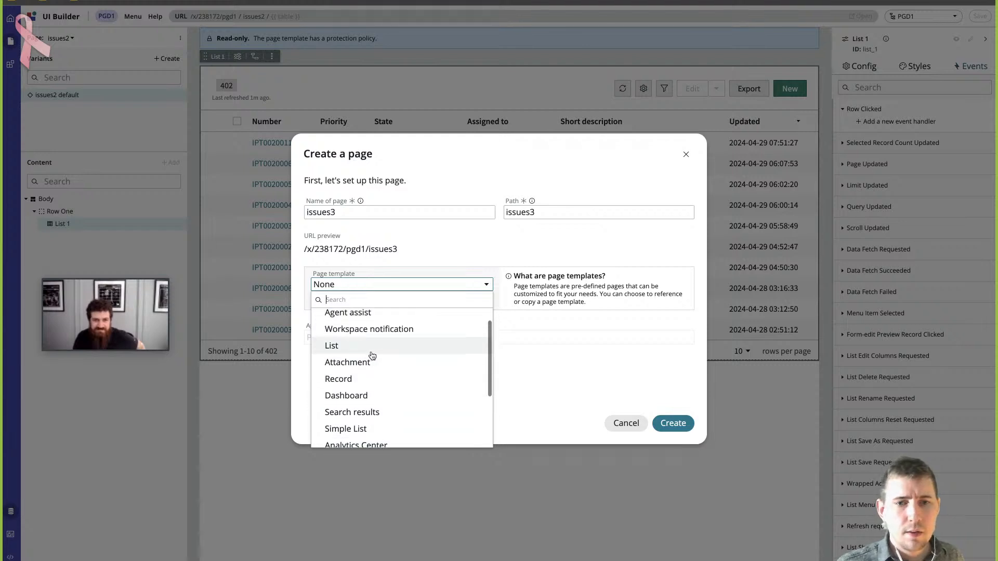
pyautogui.click(368, 351)
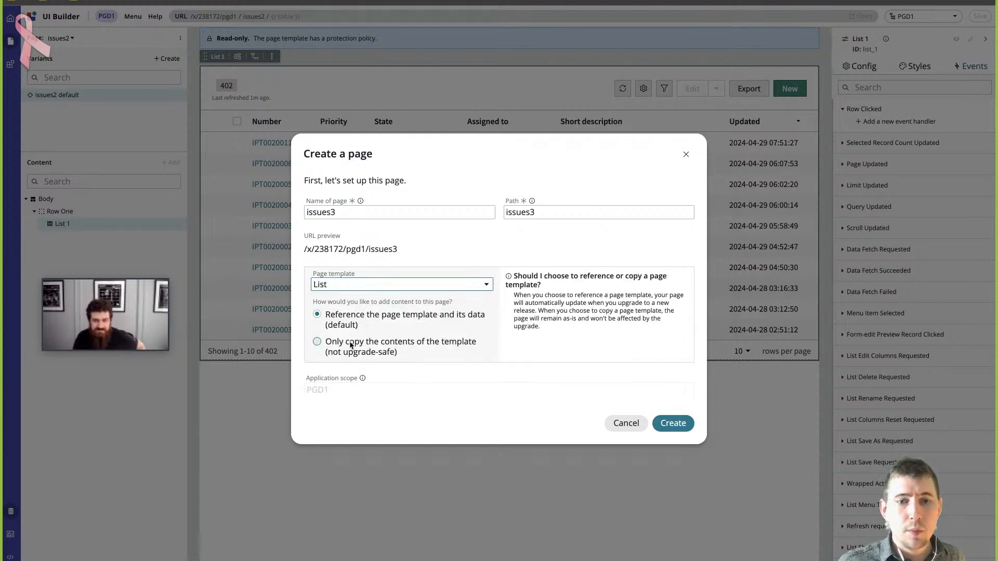
pyautogui.click(343, 345)
pyautogui.click(673, 423)
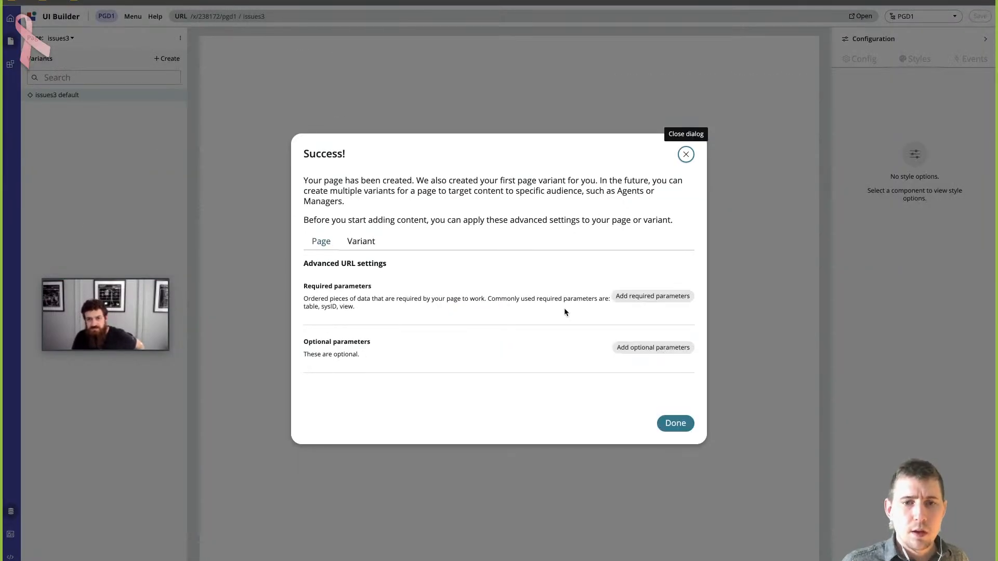
pyautogui.click(675, 423)
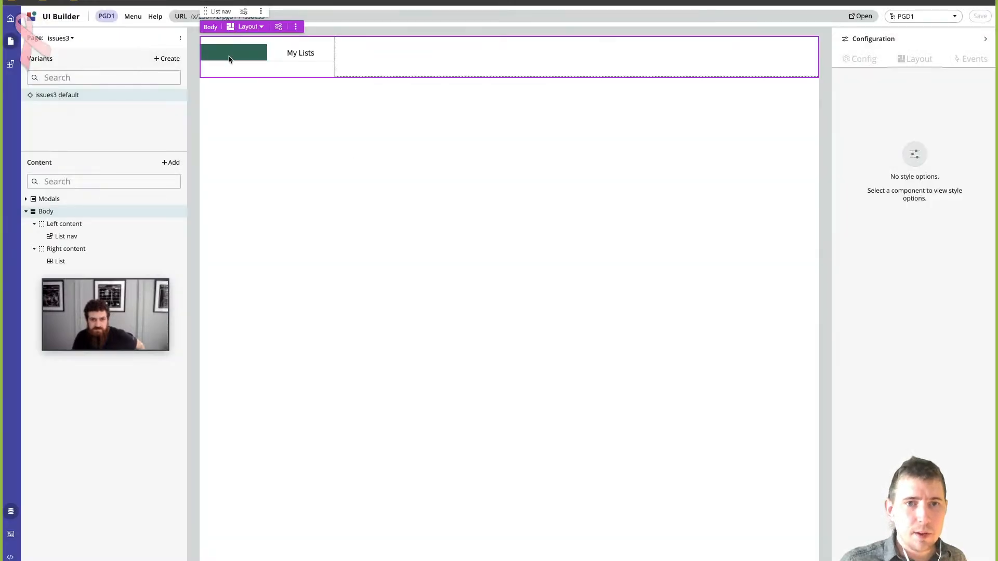
# - Select the List nav component on issues3 and open the List Navigation Information data resource's configuration
pyautogui.click(246, 72)
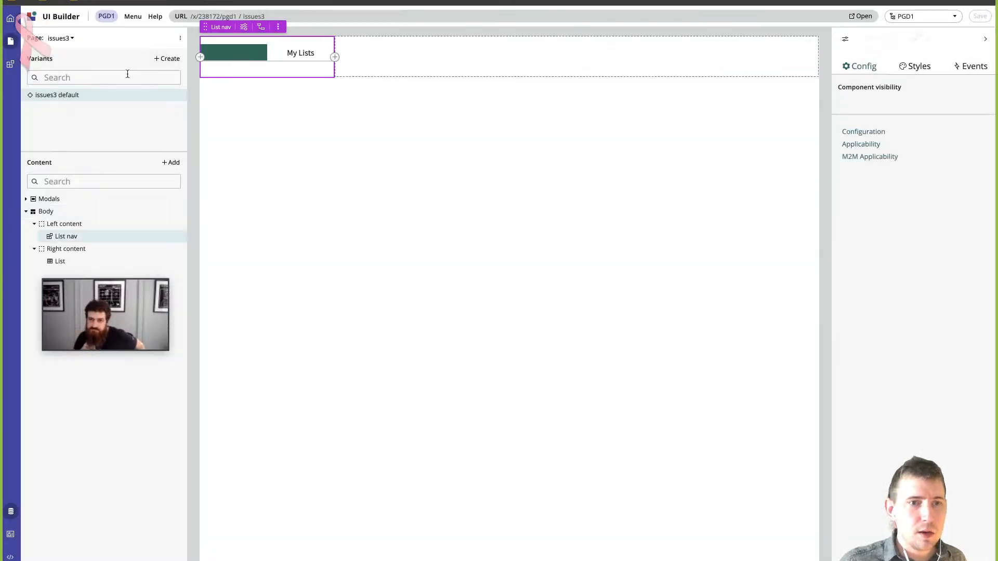
pyautogui.click(10, 511)
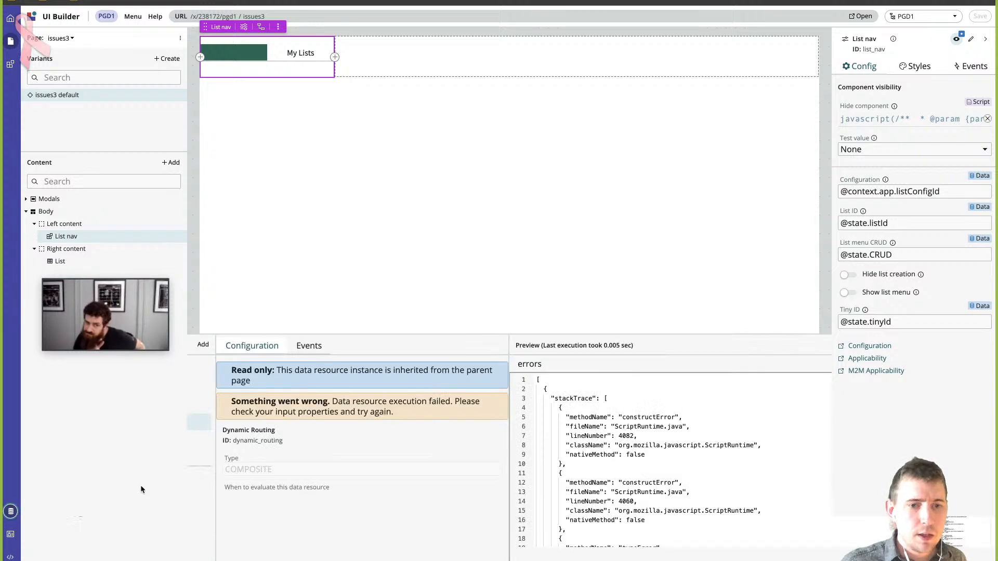
pyautogui.click(156, 513)
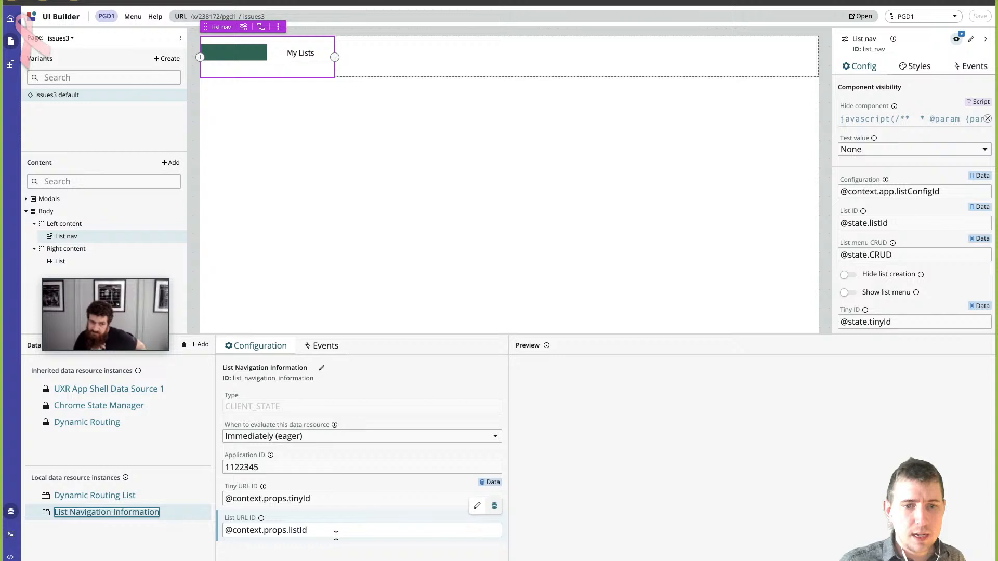
# - Try clearing the List URL ID of List Navigation Information, and return the field to its data binding
pyautogui.moveTo(336, 536); pyautogui.dragTo(199, 528)
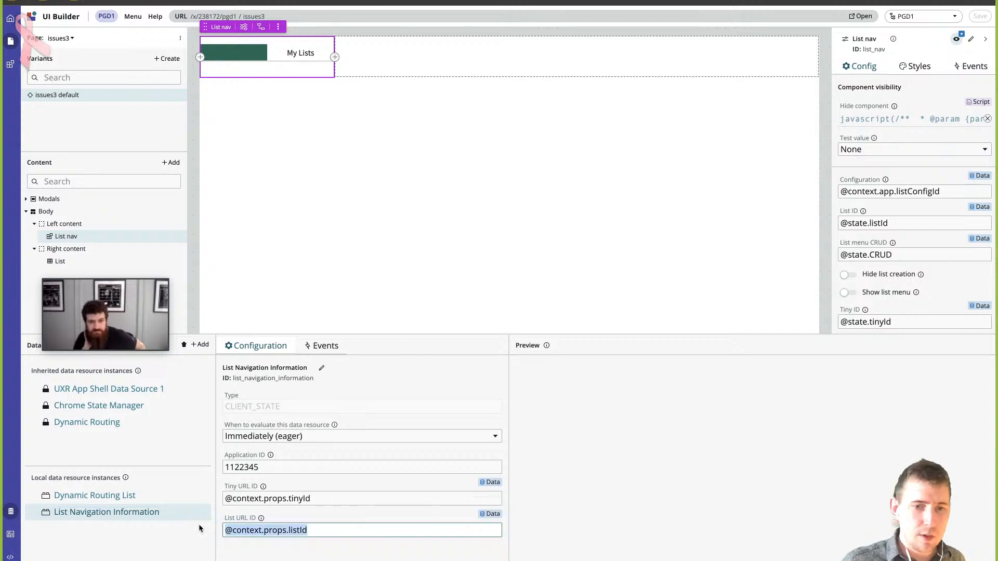
pyautogui.press('BackSpace')
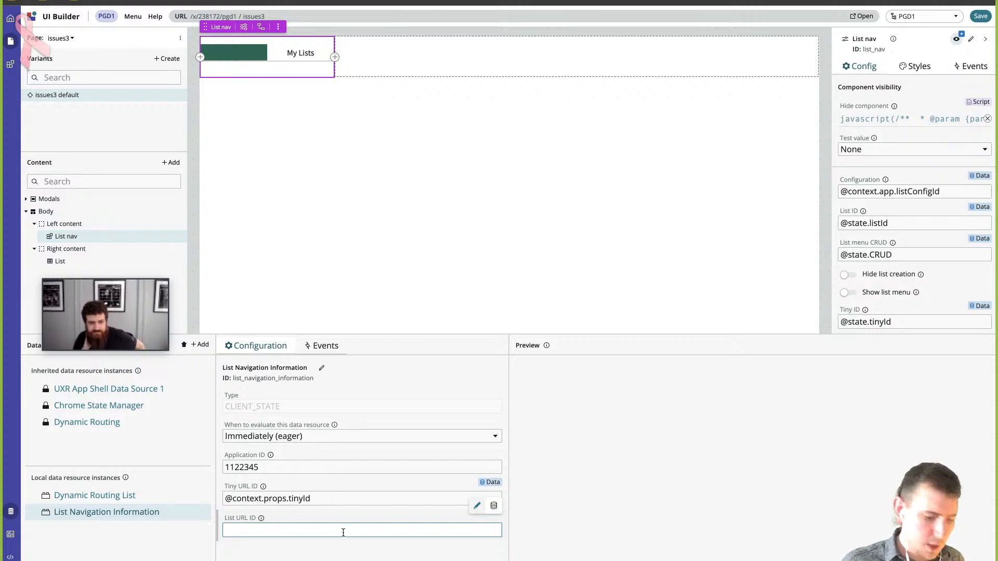
pyautogui.write('**')
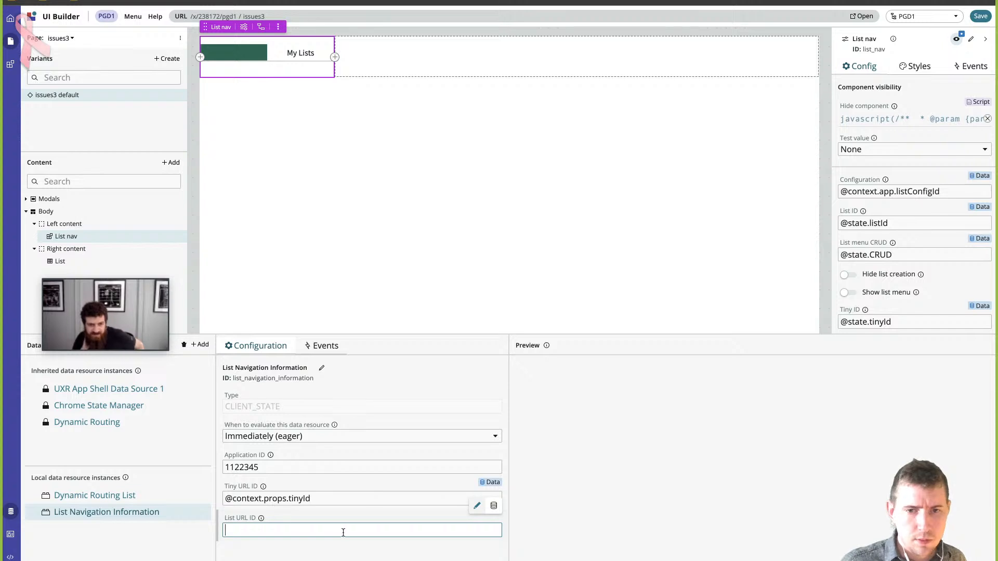
pyautogui.click(494, 507)
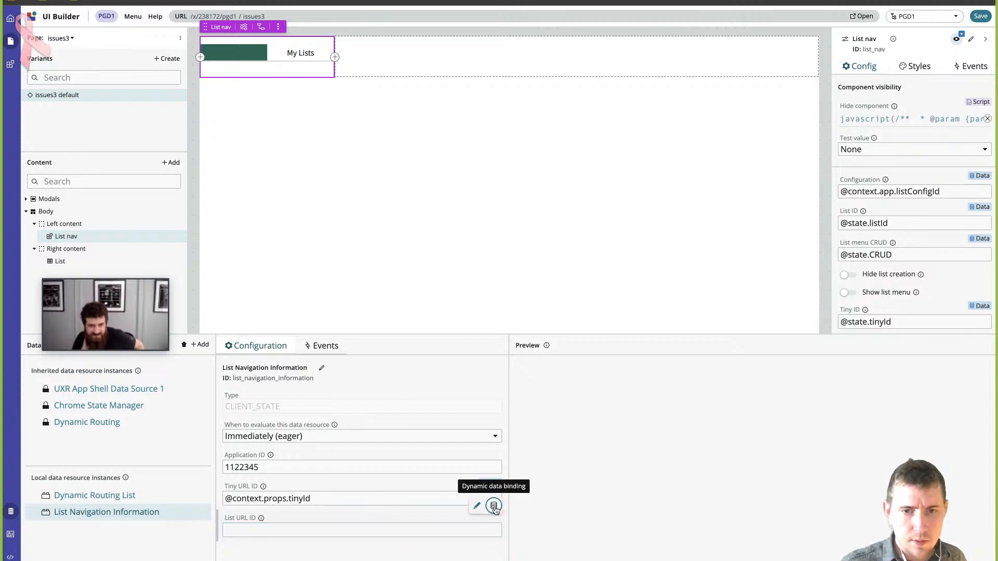
pyautogui.click(432, 533)
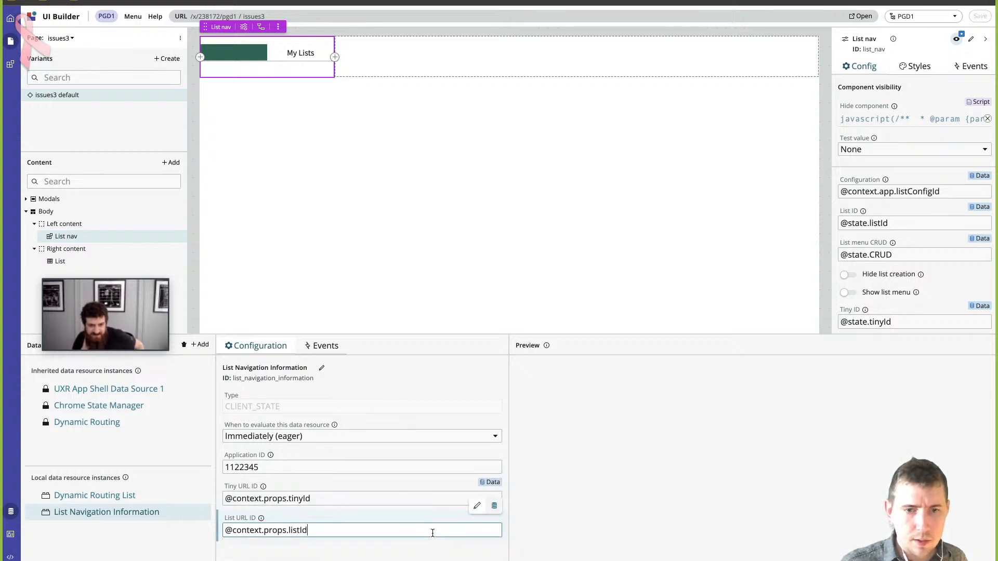
# - Remove the List URL ID's data binding, switch the field to a static value, and leave it empty
pyautogui.hotkey('ctrl', 'a')
pyautogui.press('BackSpace')
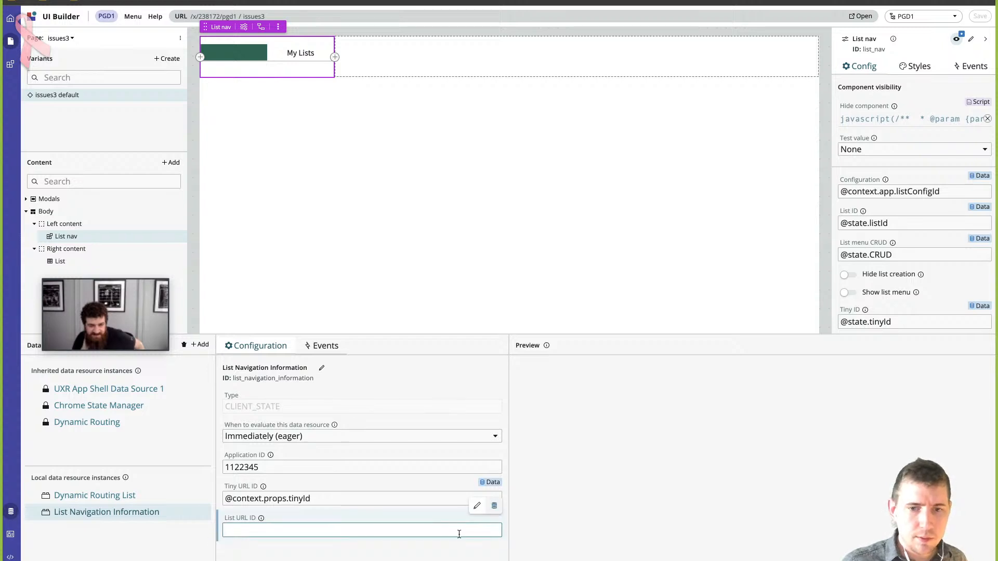
pyautogui.click(474, 513)
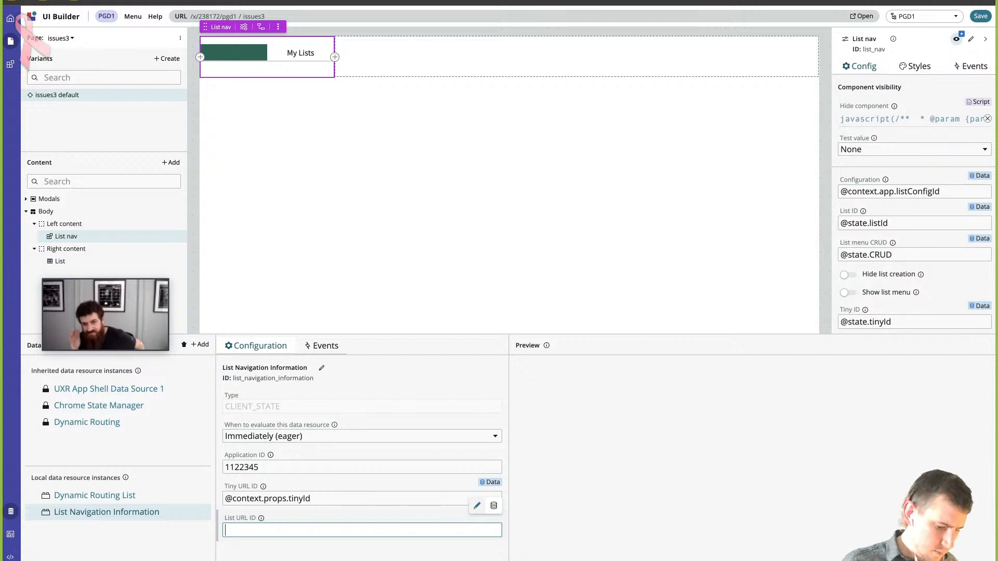
pyautogui.write('**')
pyautogui.press('BackSpace')
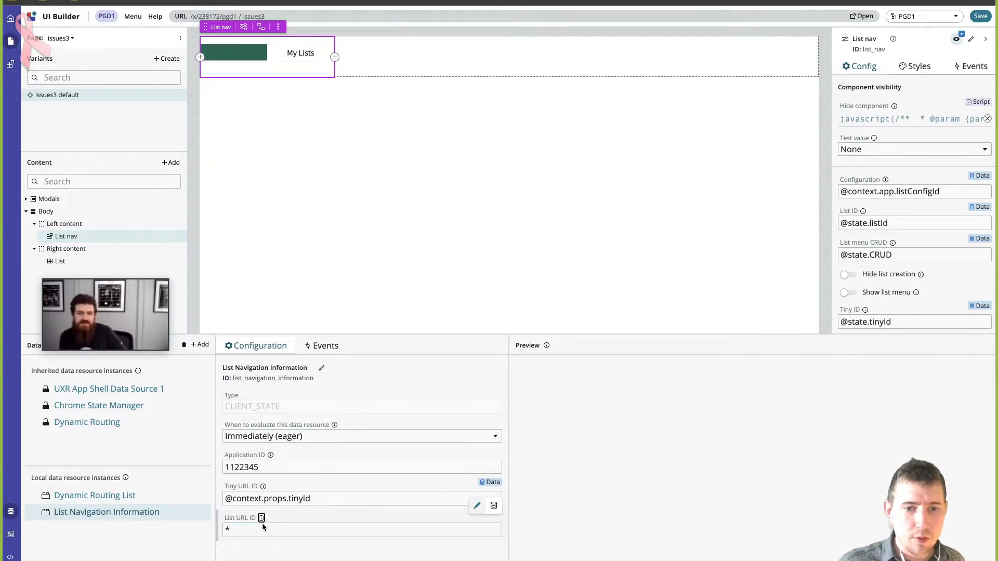
pyautogui.press('BackSpace')
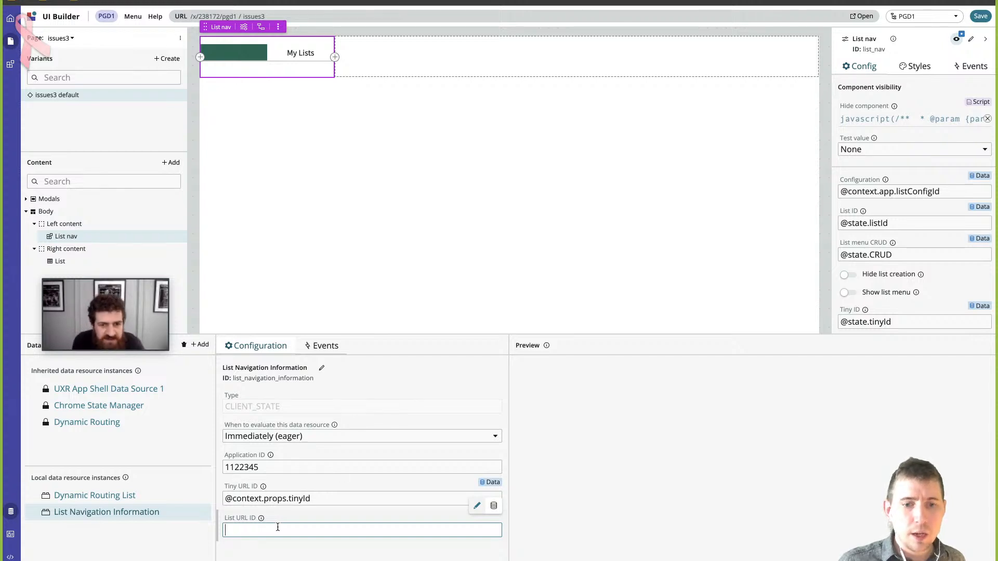
# - Select the List component inside Right content and show its event handlers
pyautogui.click(479, 206)
pyautogui.click(427, 61)
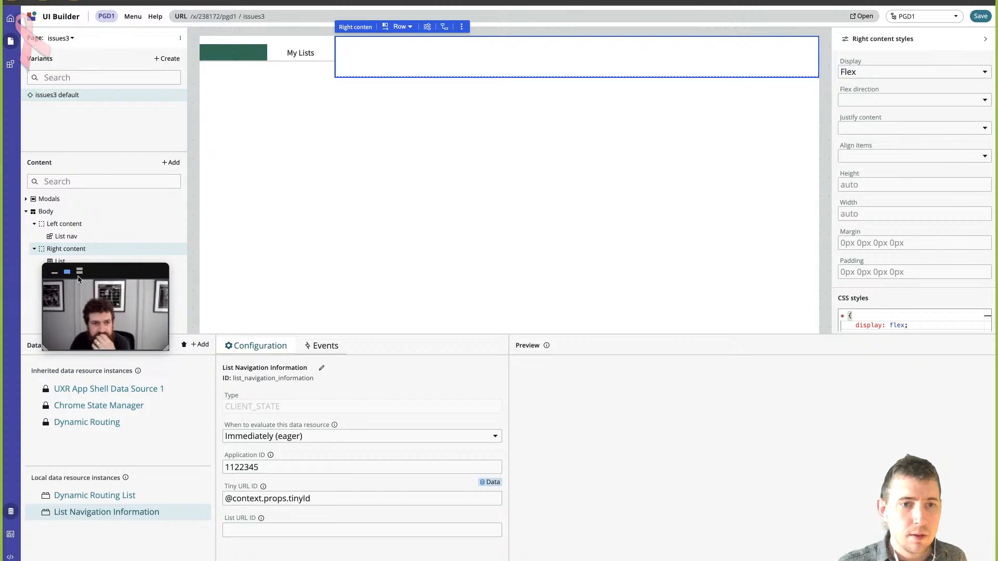
pyautogui.moveTo(120, 273); pyautogui.dragTo(106, 319)
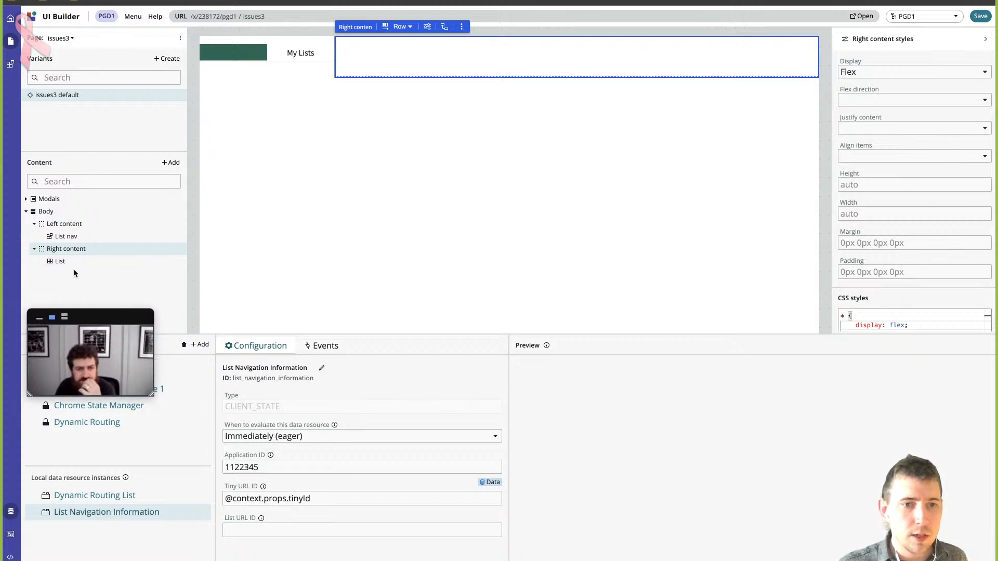
pyautogui.click(61, 262)
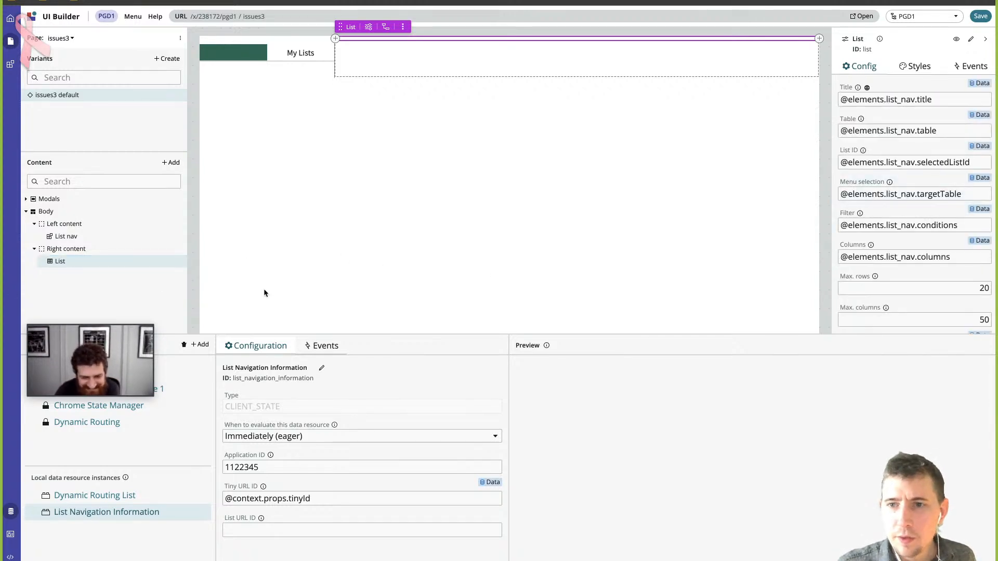
pyautogui.click(62, 261)
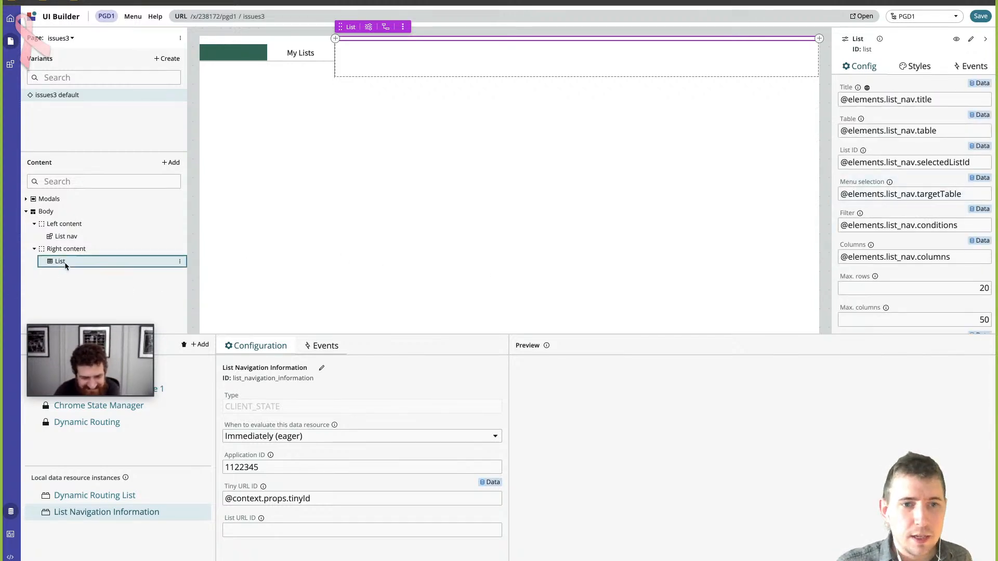
pyautogui.click(970, 66)
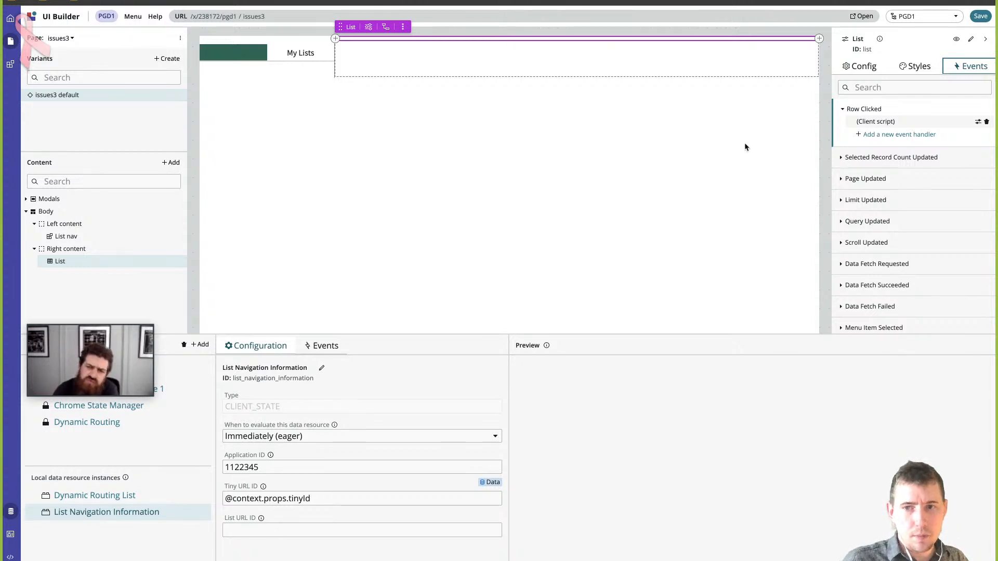
# - Trace the List's Row Clicked handler to its unnamed client script and open that script among the page scripts
pyautogui.click(11, 556)
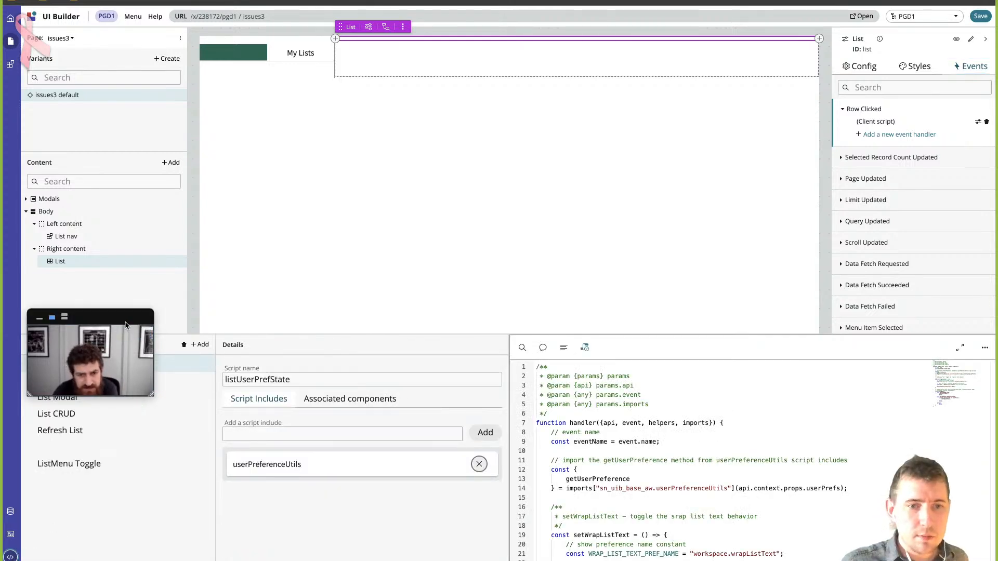
pyautogui.moveTo(91, 358); pyautogui.dragTo(125, 265)
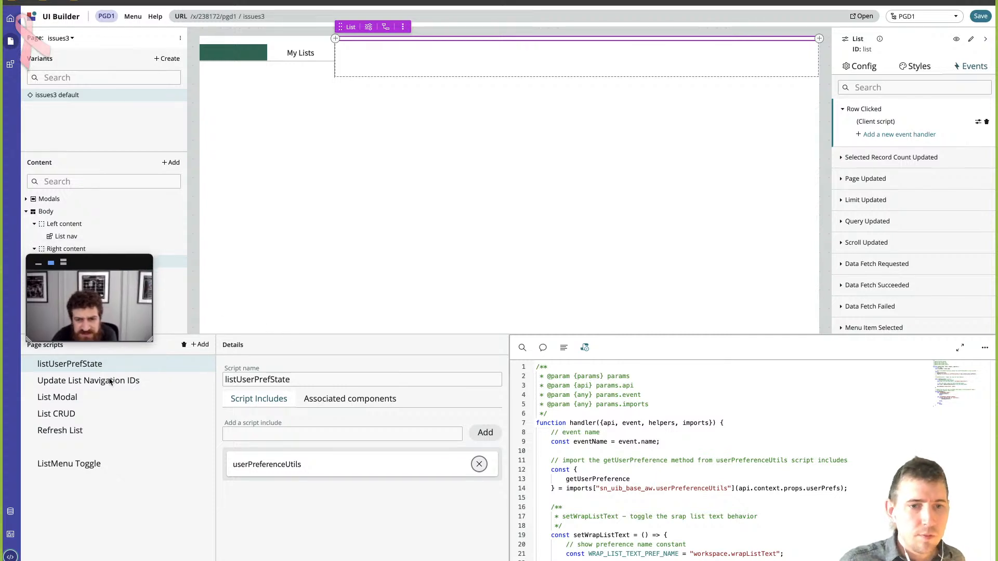
pyautogui.click(878, 121)
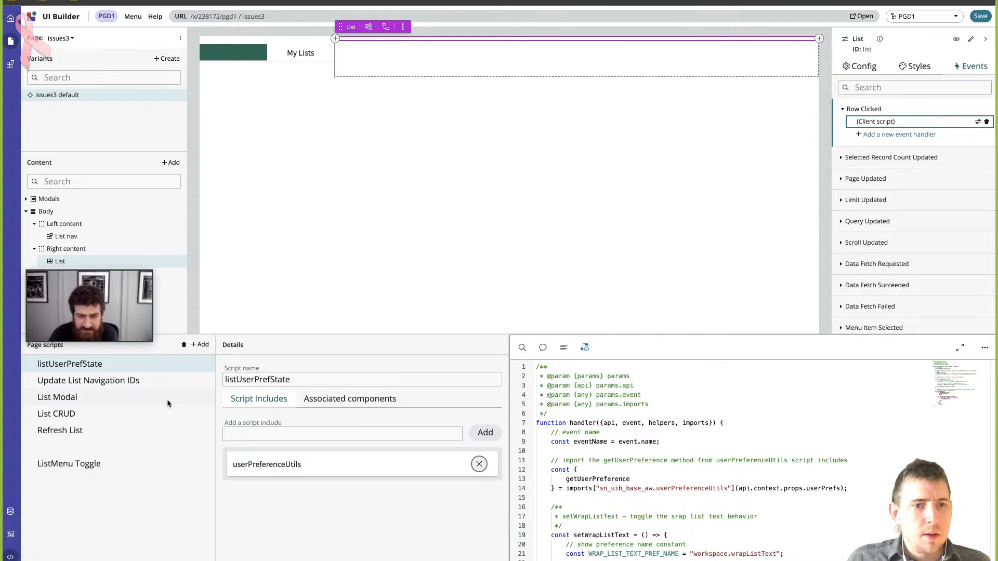
pyautogui.click(979, 123)
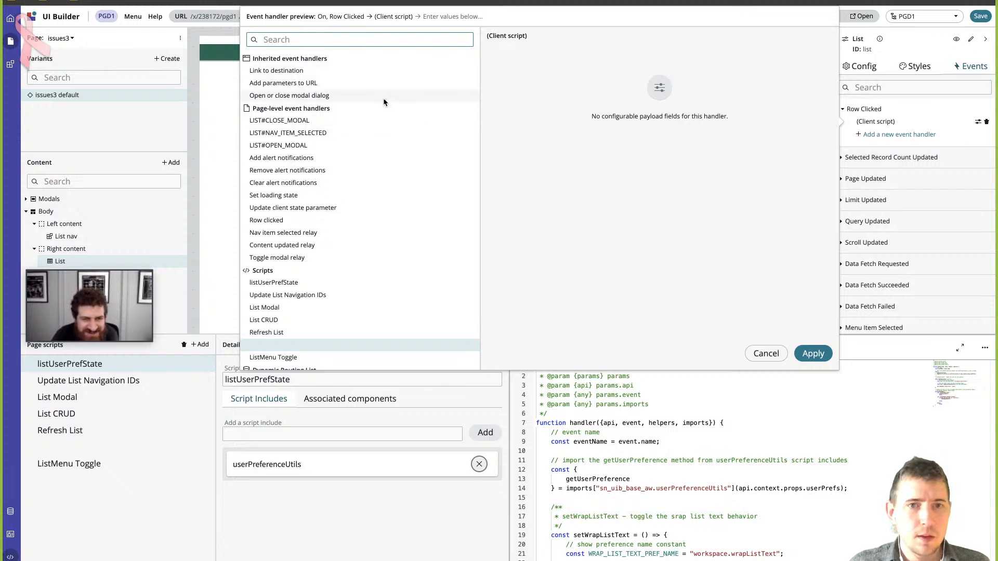
pyautogui.scroll(-2, 375, 118)
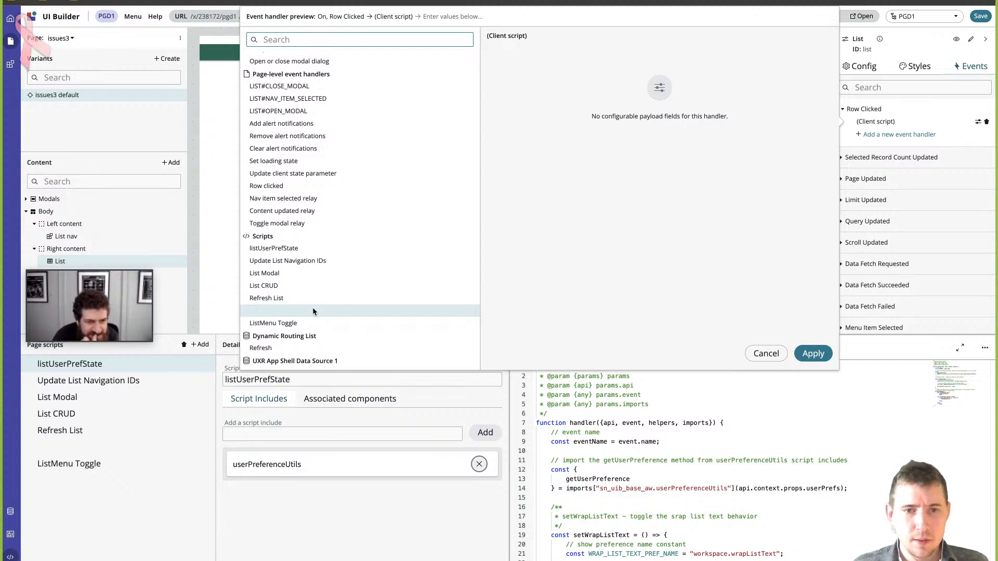
pyautogui.scroll(-1, 308, 312)
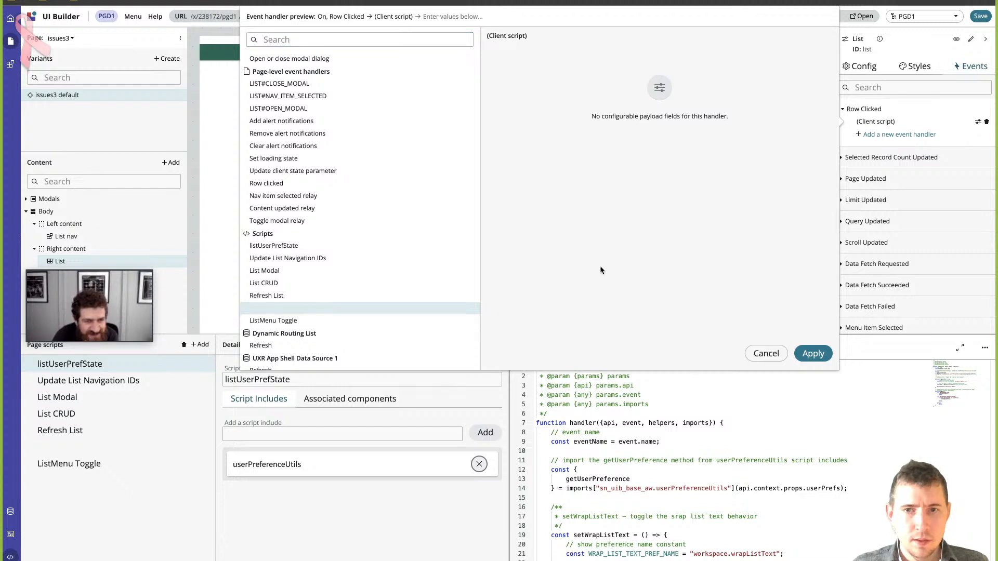
pyautogui.click(272, 307)
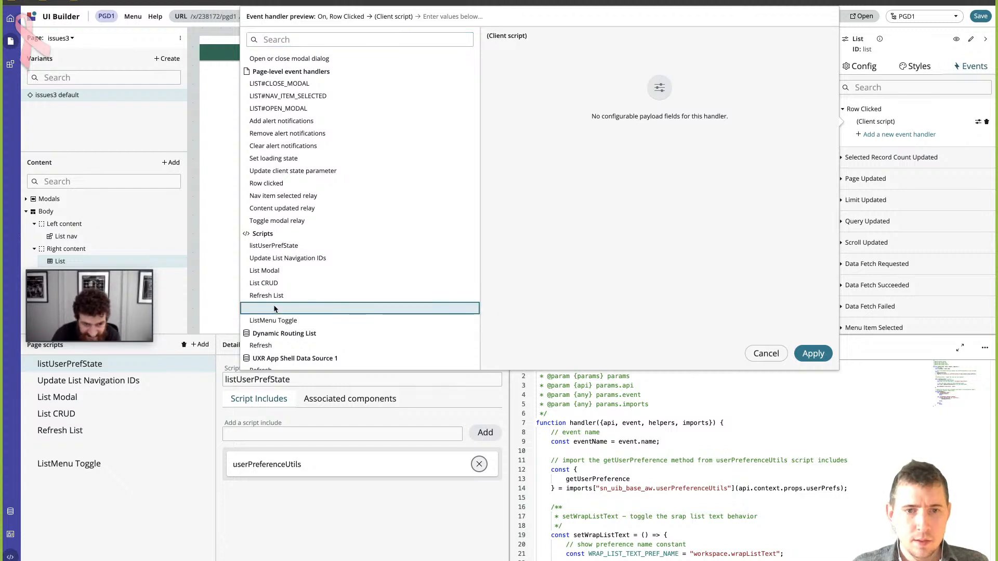
pyautogui.click(74, 445)
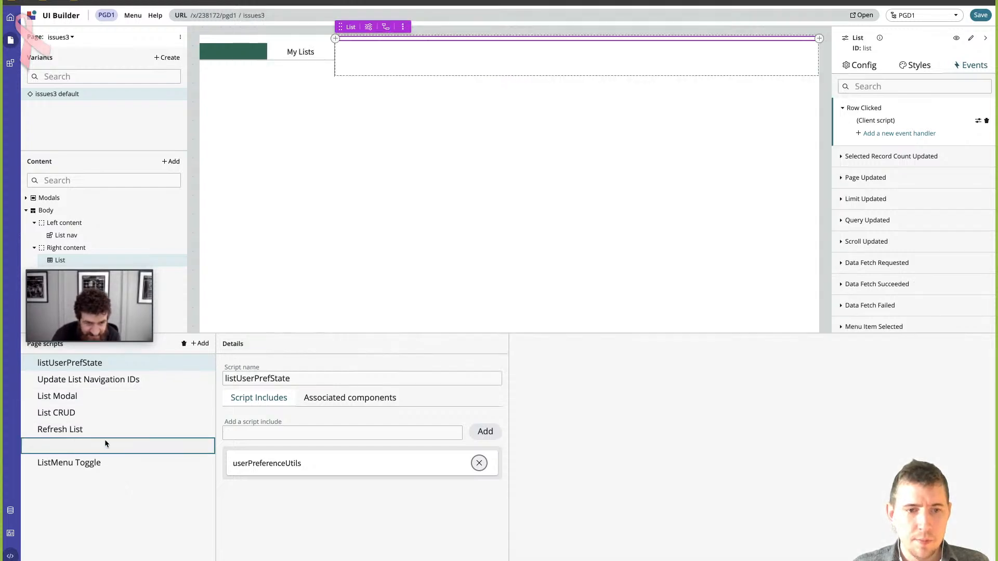
# - Try giving the unnamed page script a name, and clear the script name again
pyautogui.click(325, 377)
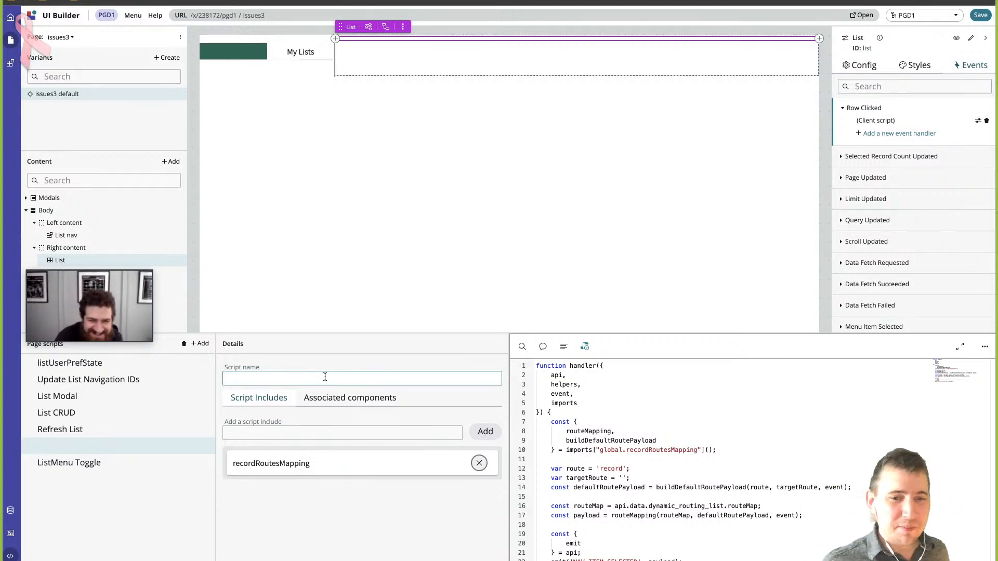
pyautogui.write('ph')
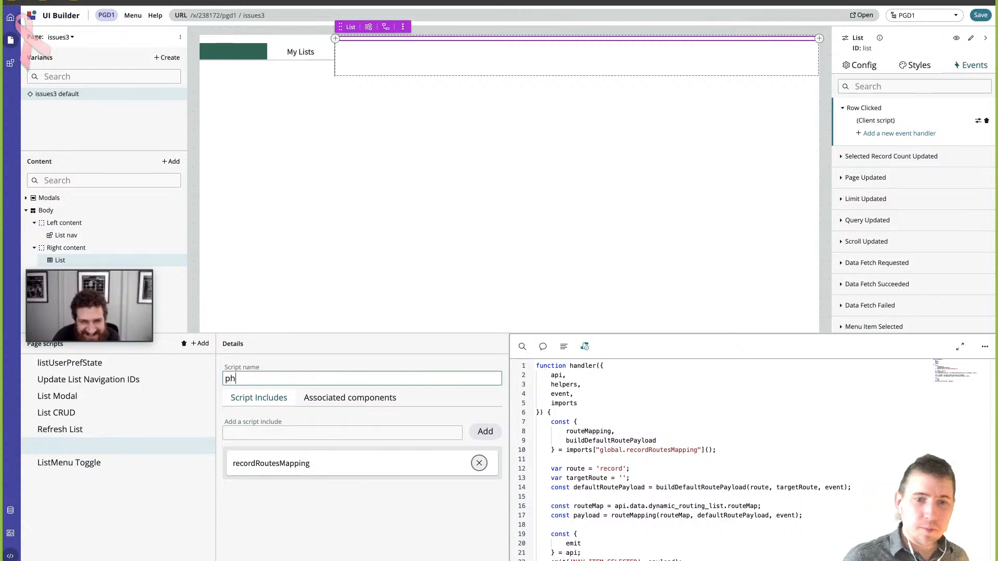
pyautogui.write('il')
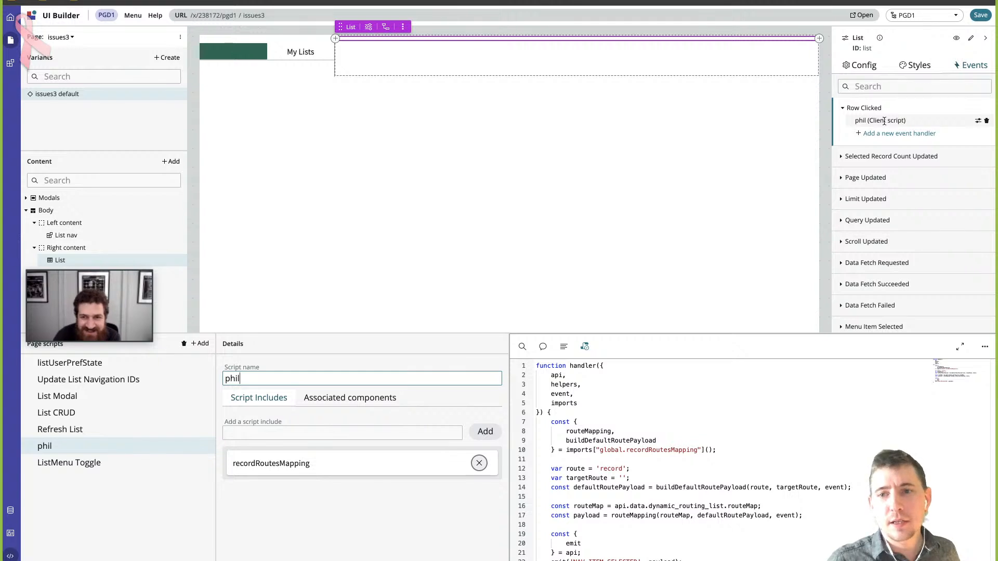
pyautogui.doubleClick(244, 378)
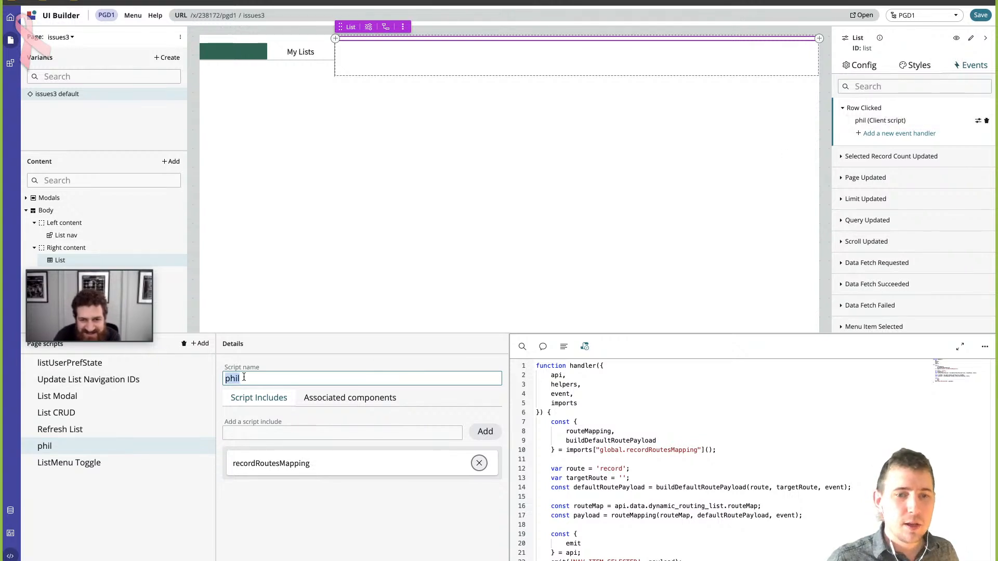
pyautogui.press('BackSpace')
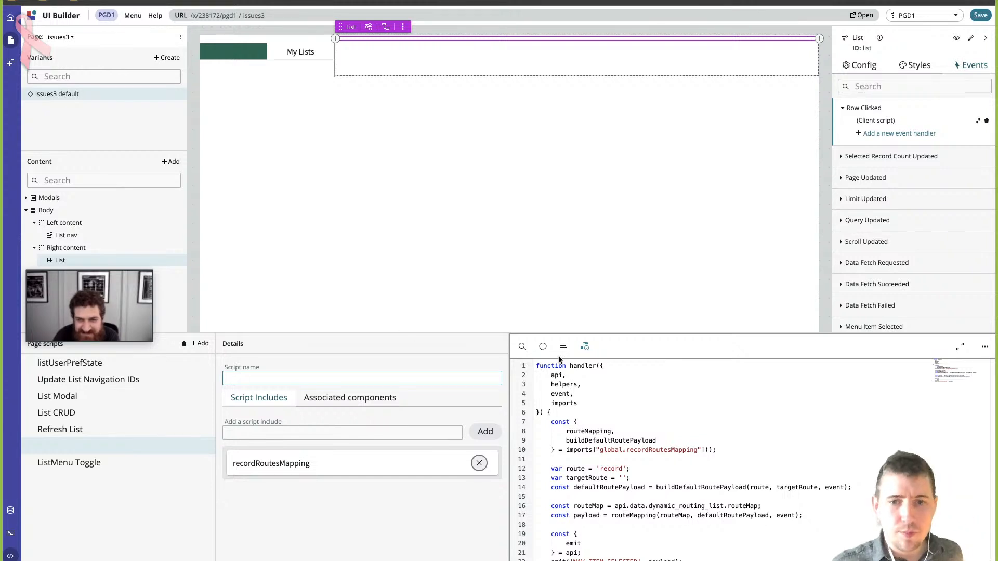
# - Examine the unnamed script's handler code, from the recordRoutesMapping import to the emitted NAV_ITEM_SELECTED event
pyautogui.click(673, 390)
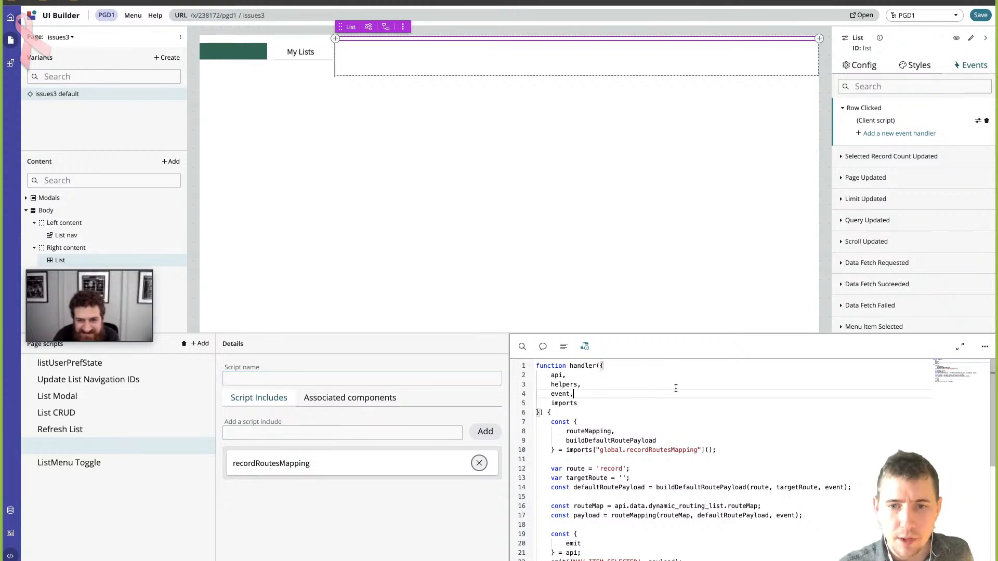
pyautogui.click(584, 366)
pyautogui.click(601, 366)
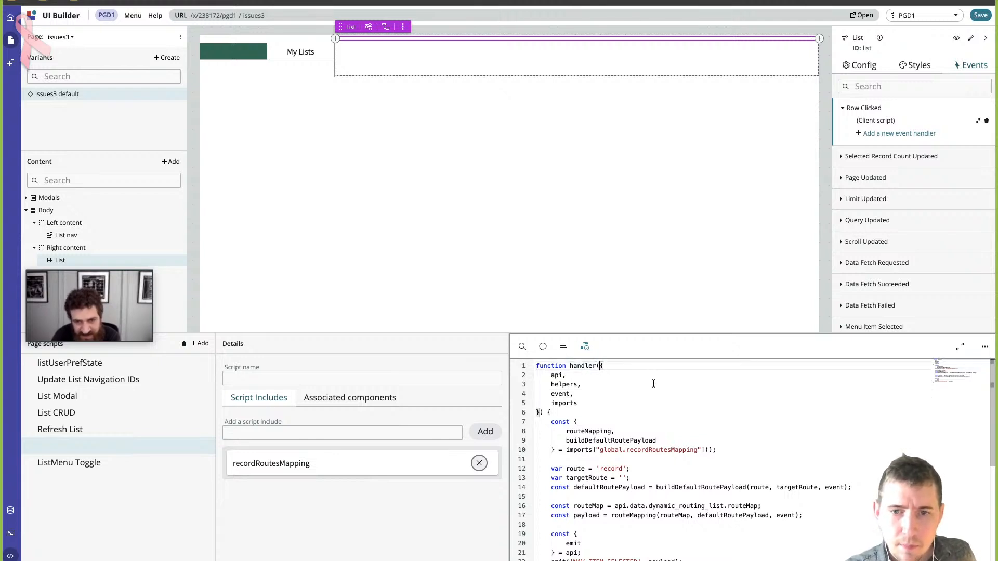
pyautogui.scroll(-1, 654, 383)
pyautogui.scroll(1, 654, 384)
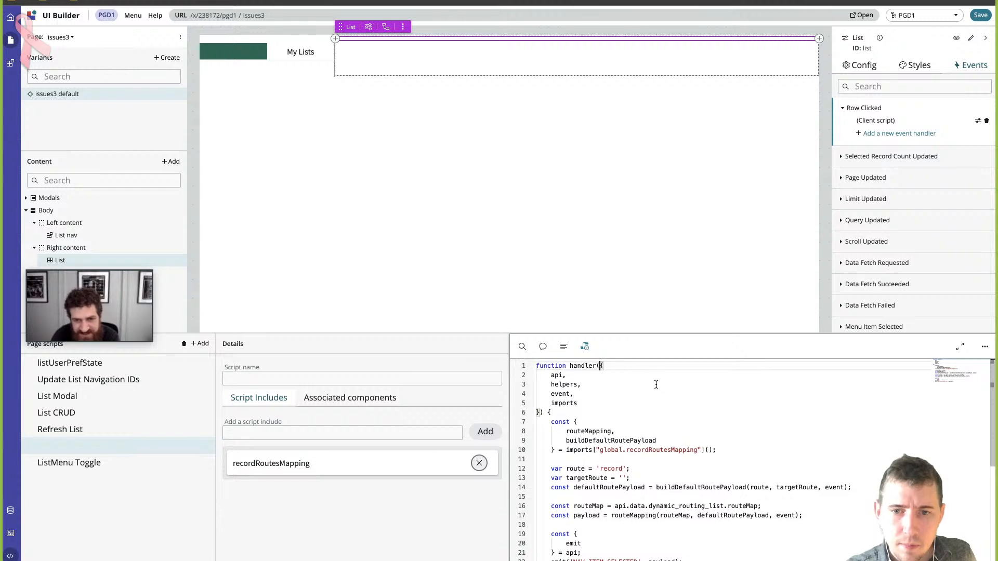
pyautogui.scroll(-4, 669, 387)
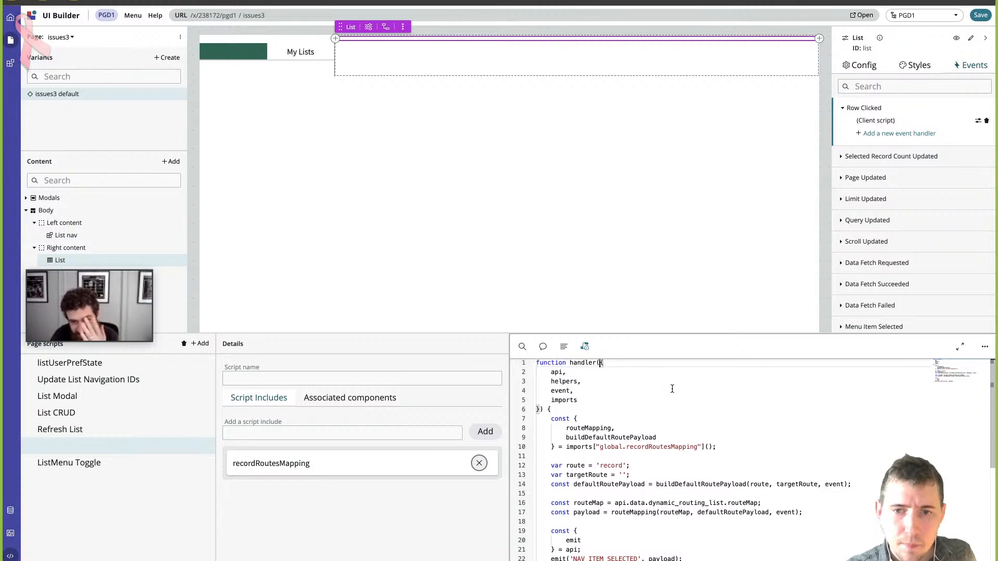
pyautogui.scroll(-10, 672, 389)
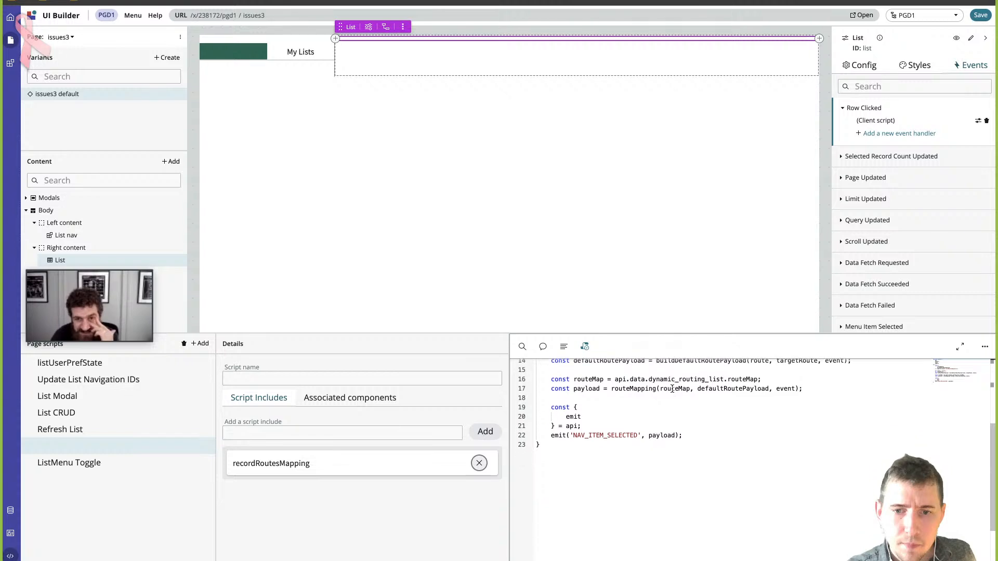
pyautogui.scroll(12, 672, 389)
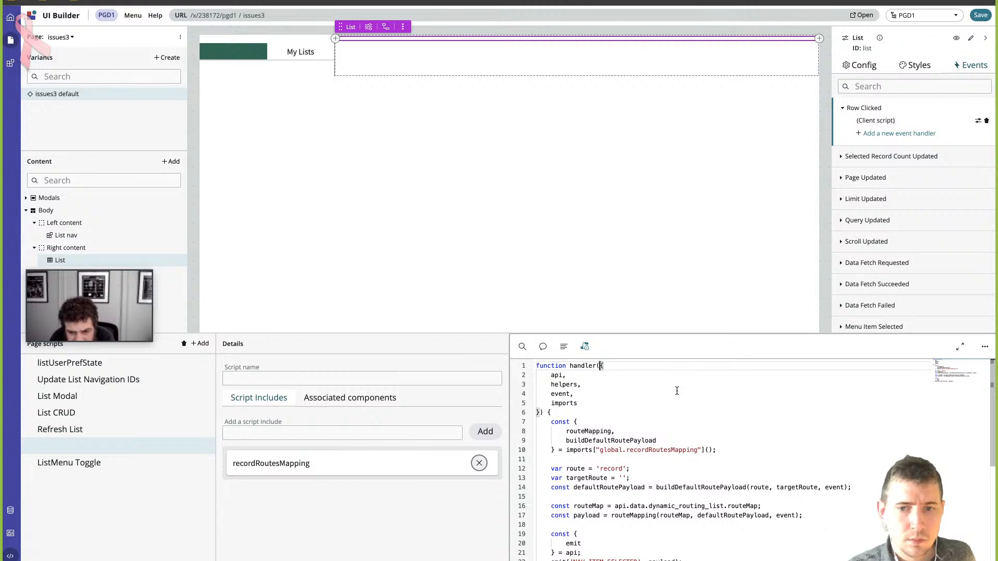
pyautogui.scroll(-1, 763, 464)
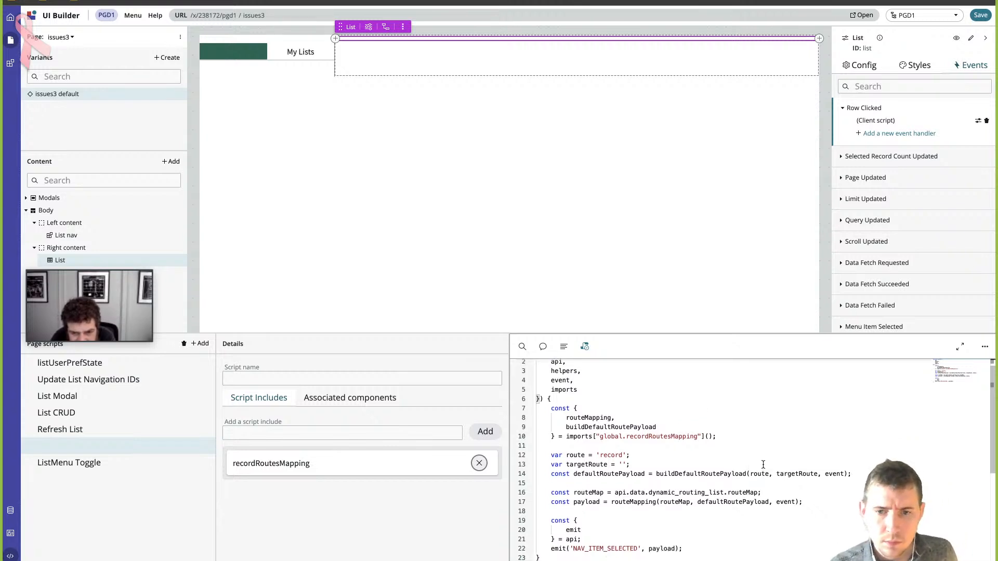
pyautogui.scroll(-1, 763, 464)
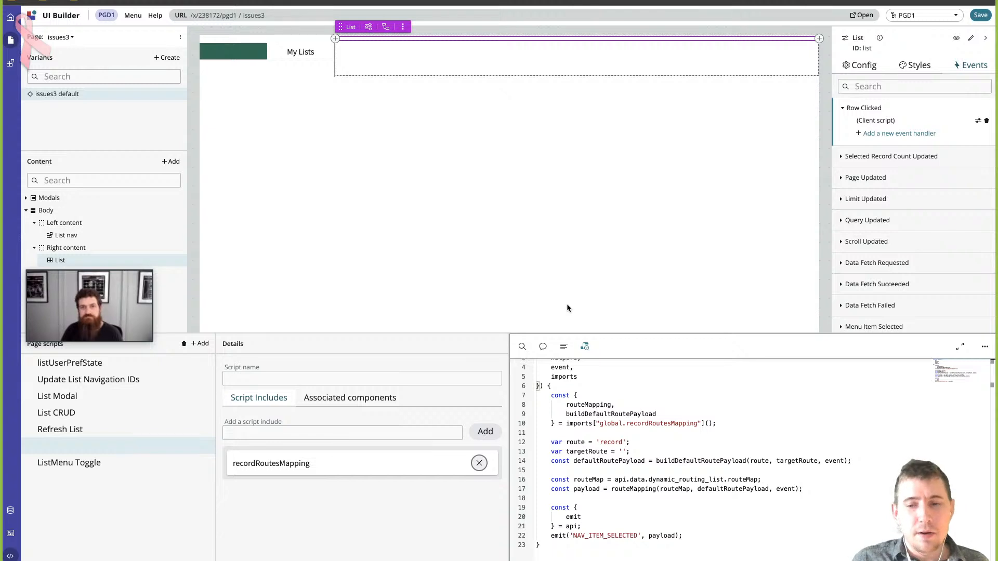
# - Show the page's client state parameters and review the List component's configuration bindings
pyautogui.click(11, 535)
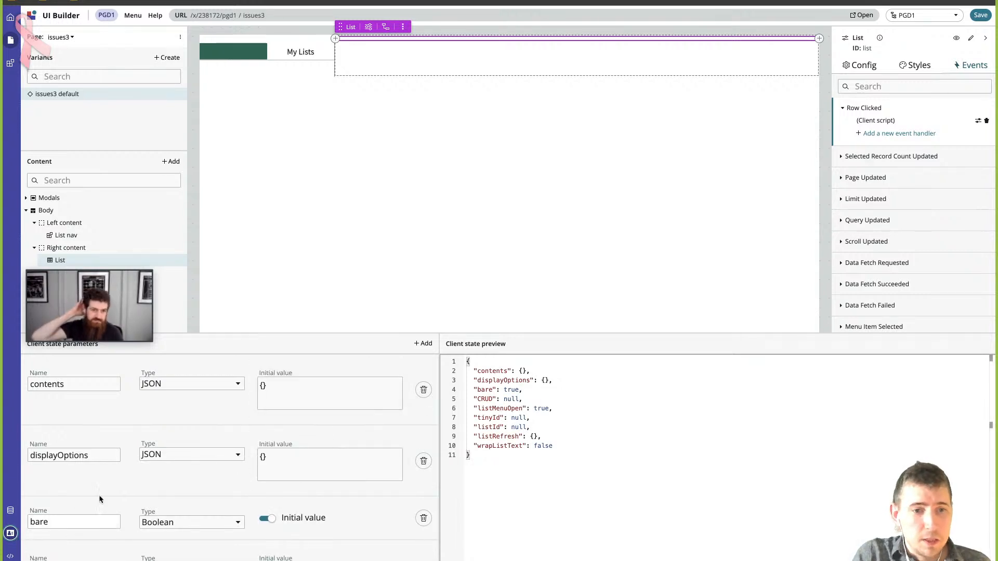
pyautogui.click(863, 66)
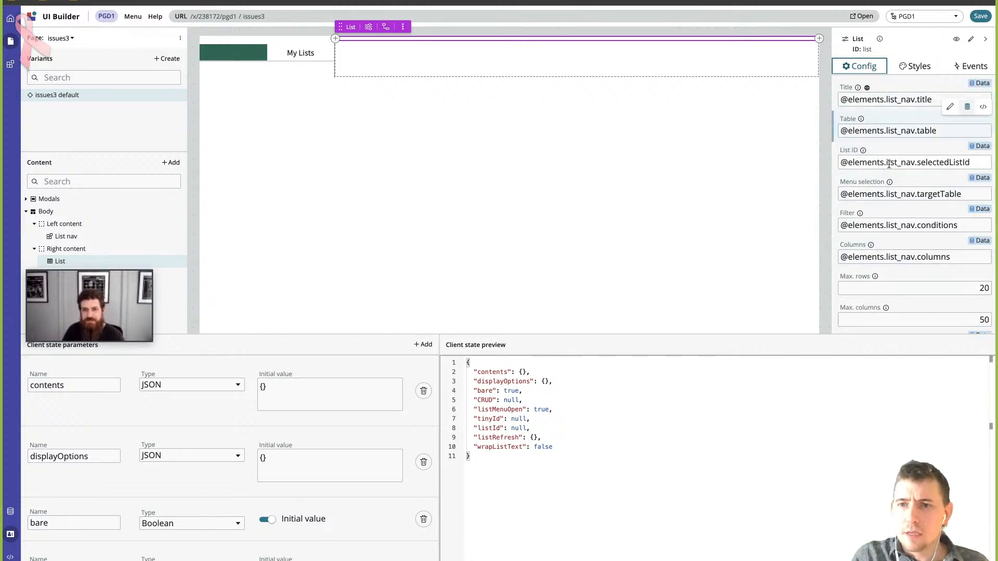
pyautogui.scroll(-7, 886, 182)
pyautogui.scroll(-1, 887, 182)
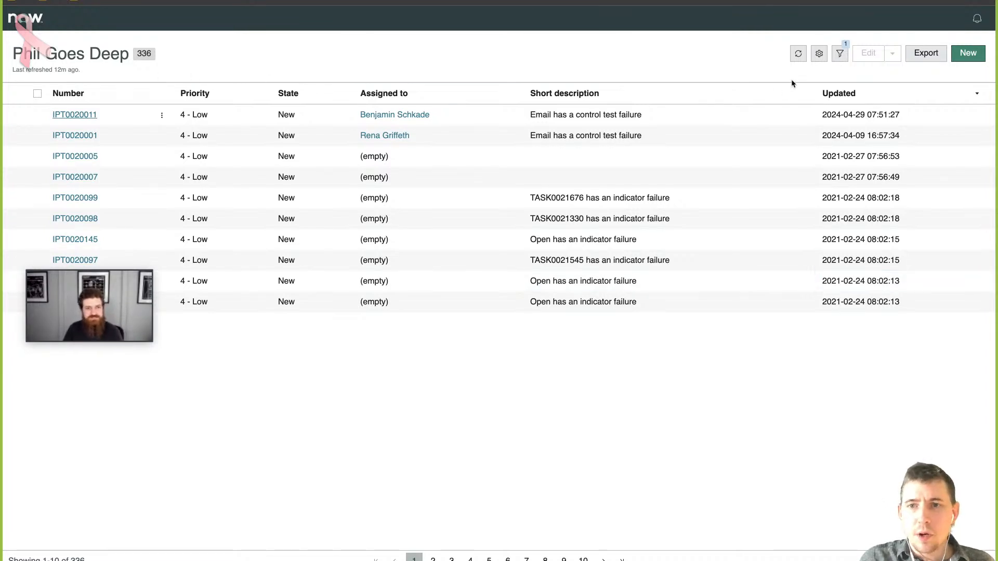
# - On the live issue list page, check the list's filter conditions, close the filter panel and refresh the list
pyautogui.click(839, 56)
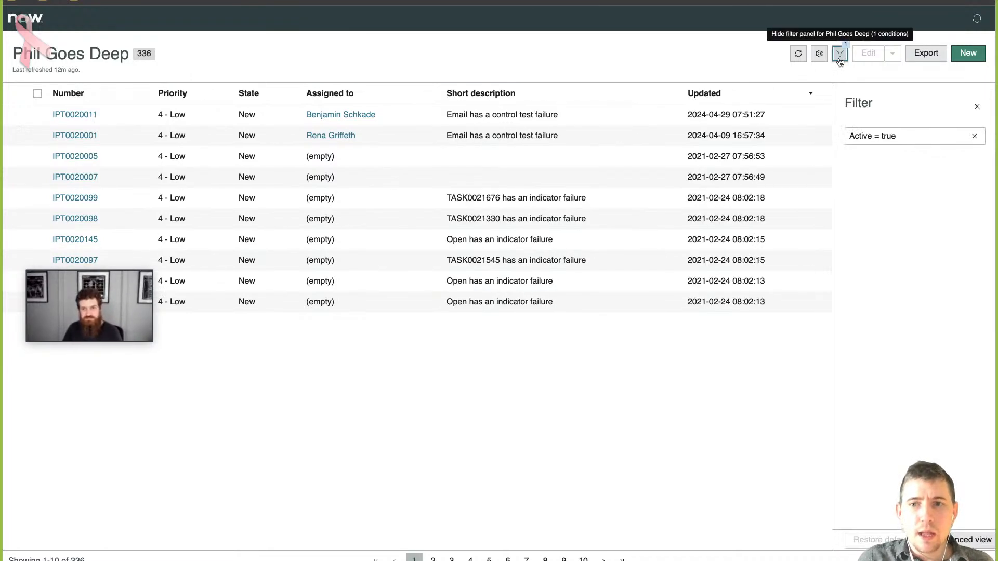
pyautogui.click(840, 58)
pyautogui.click(821, 60)
pyautogui.click(795, 60)
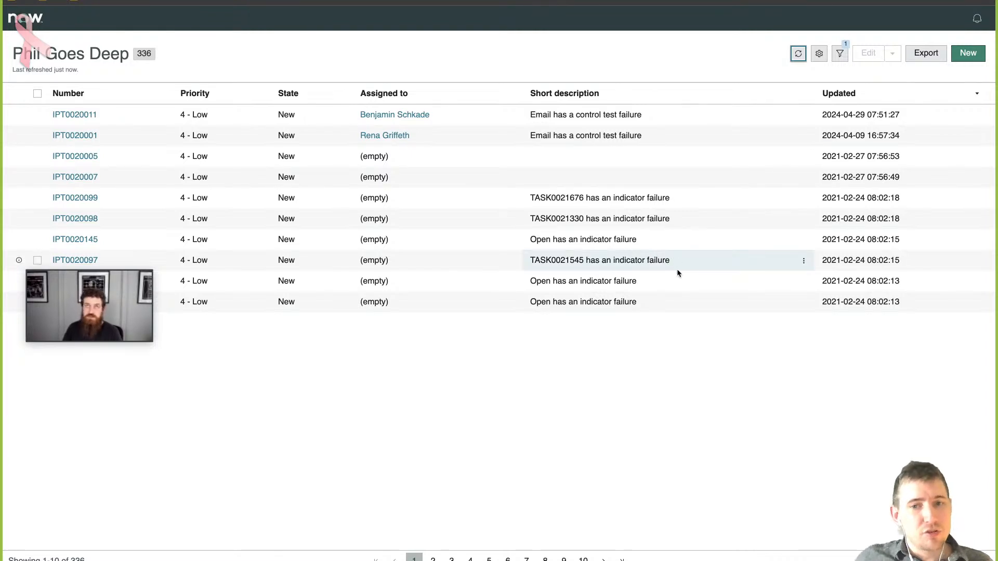
pyautogui.click(660, 335)
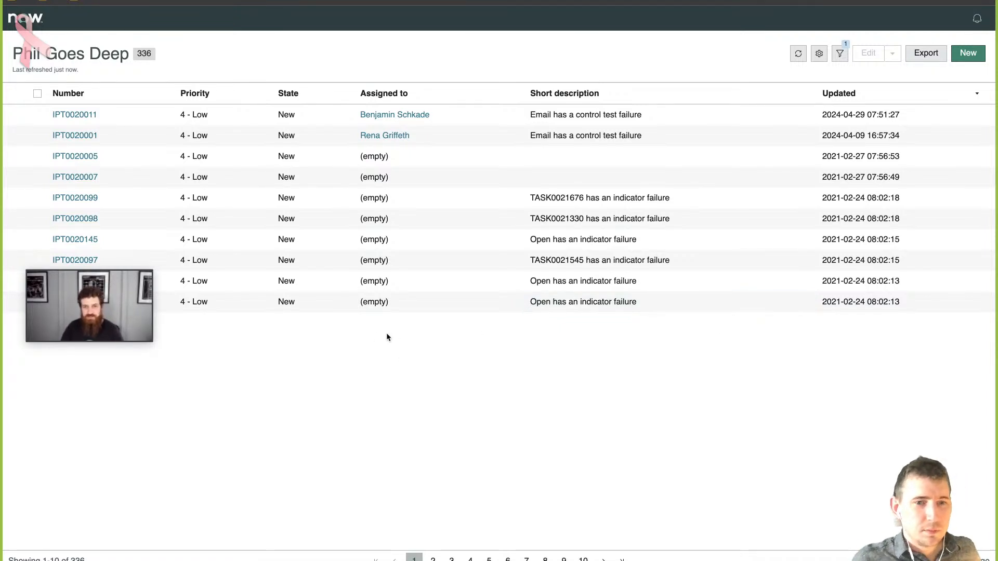
pyautogui.moveTo(125, 270)
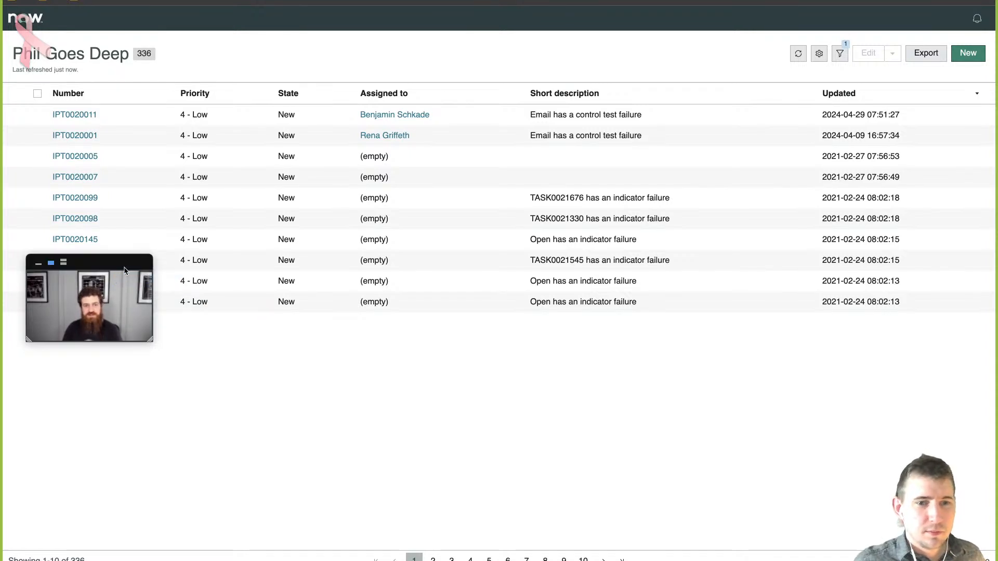
pyautogui.moveTo(125, 269); pyautogui.dragTo(117, 351)
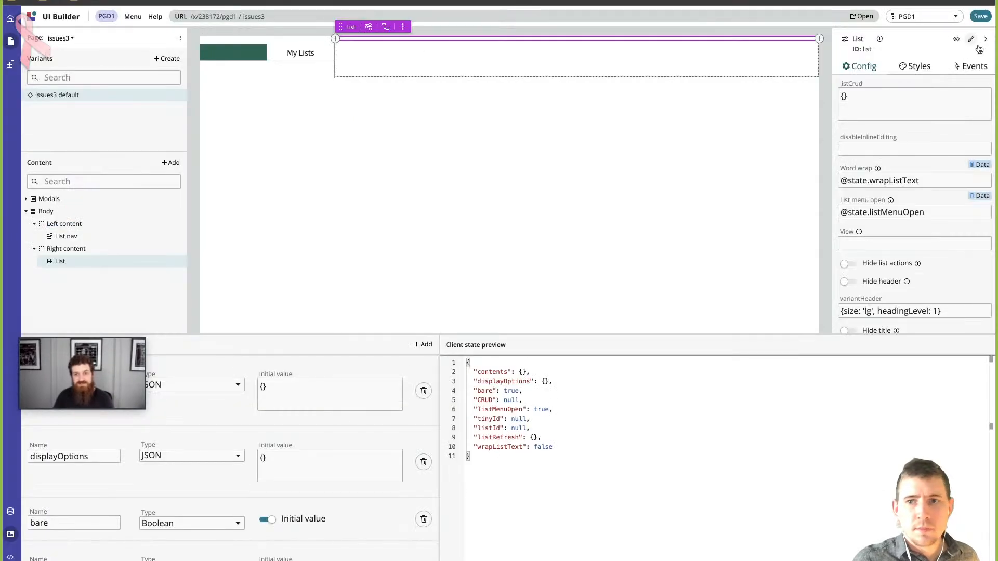
# - Review the List component's events in the page editor, checking the event handlers under Row Clicked and Page Updated
pyautogui.click(970, 66)
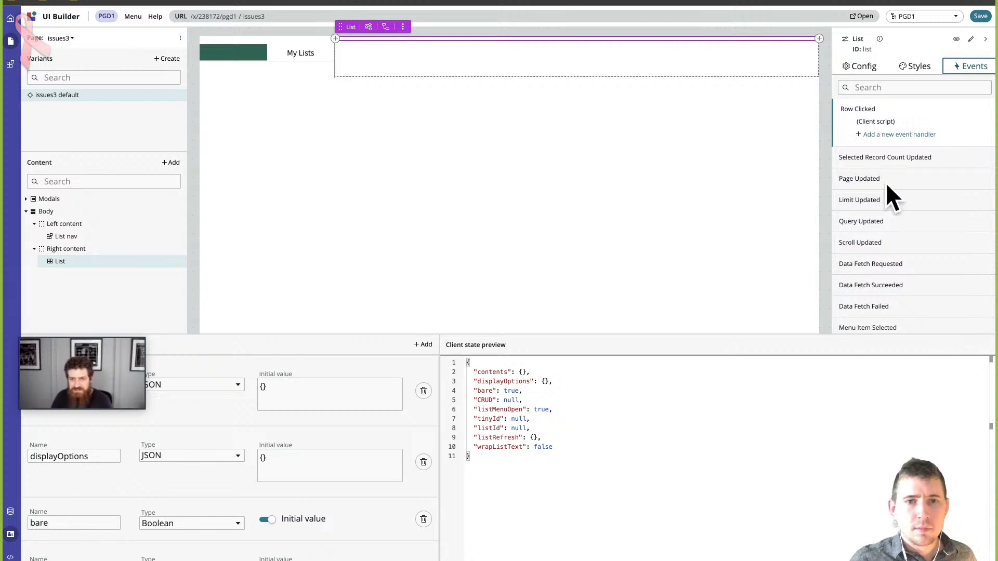
pyautogui.click(843, 110)
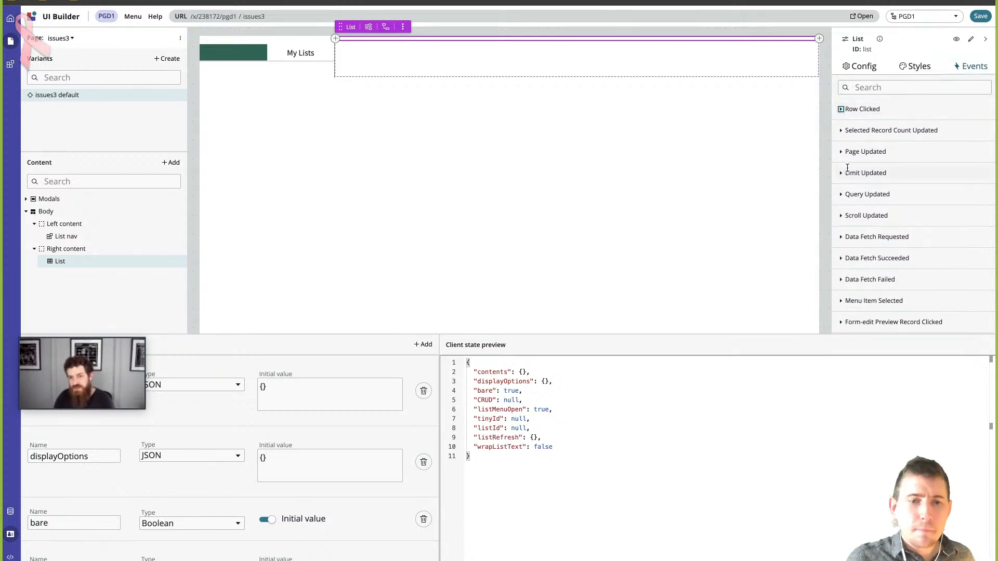
pyautogui.click(842, 152)
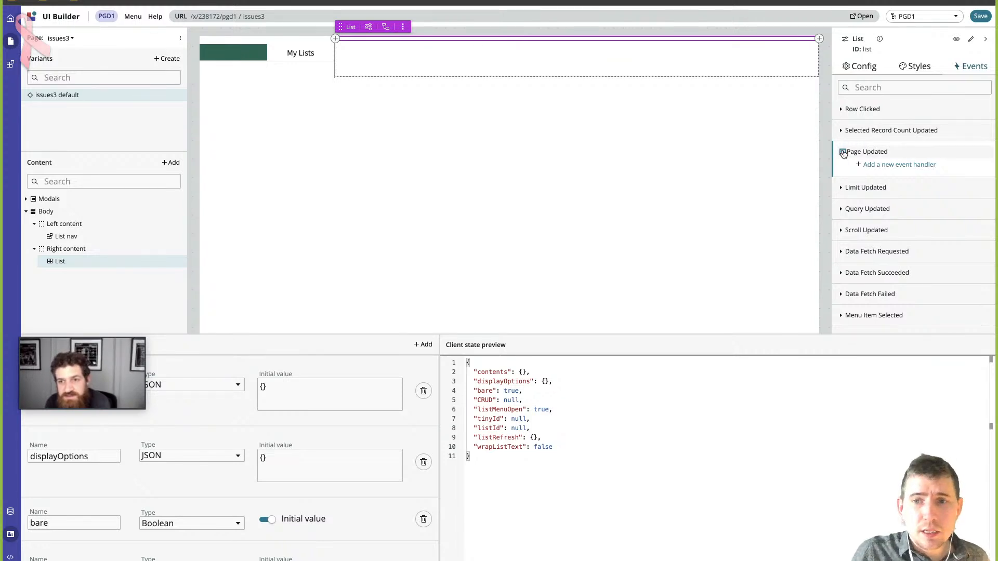
pyautogui.click(843, 152)
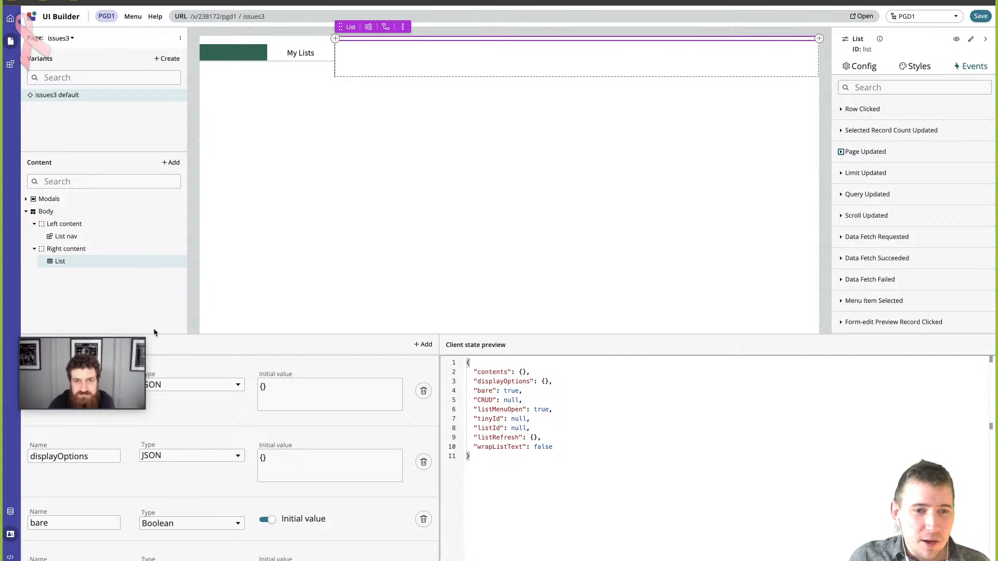
# - Show the List nav component's configuration bindings and move the floating video window off the client state parameters
pyautogui.moveTo(141, 405); pyautogui.dragTo(170, 404)
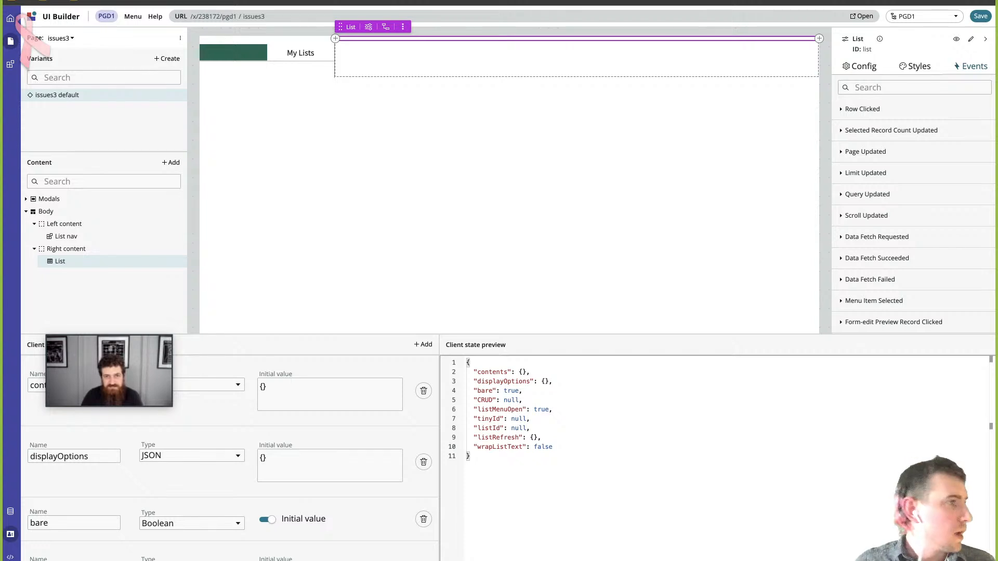
pyautogui.click(279, 60)
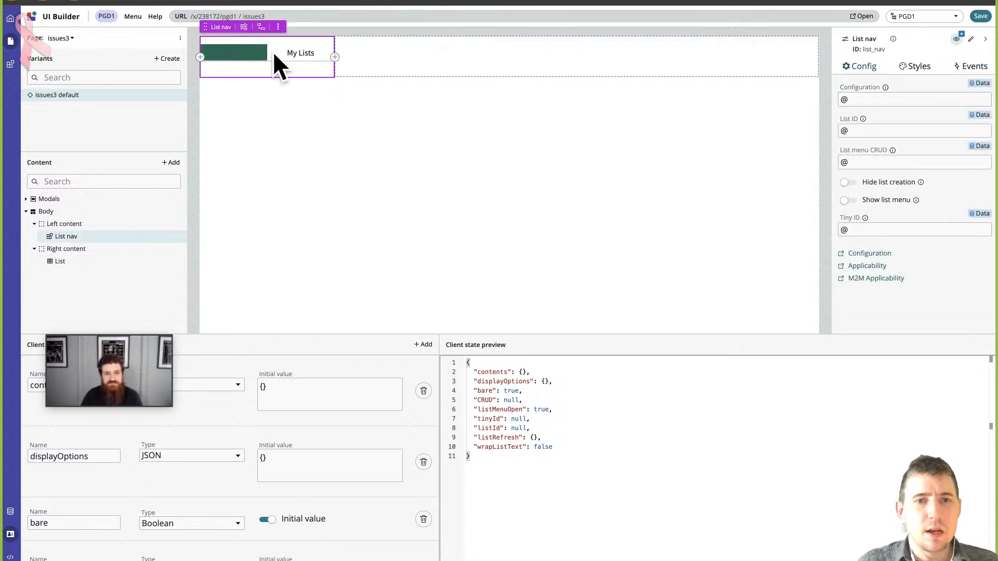
pyautogui.moveTo(146, 340); pyautogui.dragTo(116, 201)
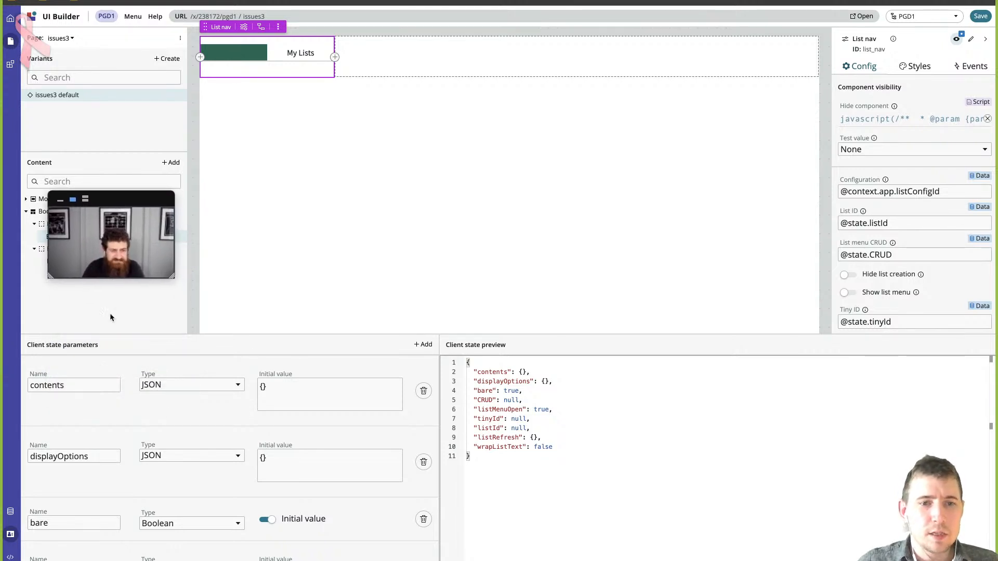